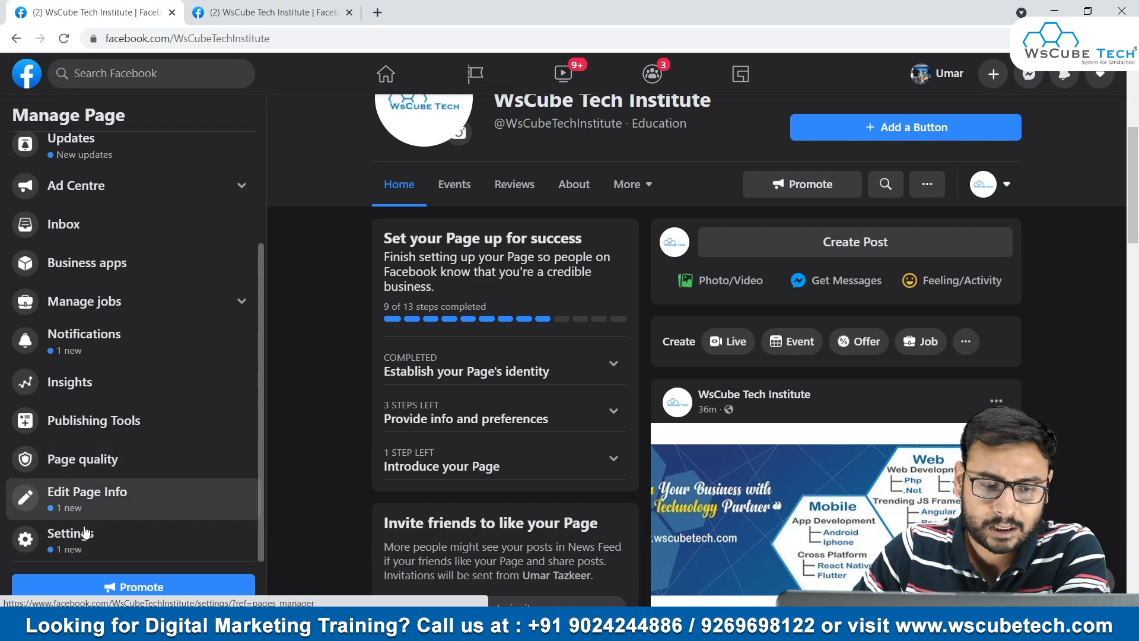
- Open Edit Page Info and examine the General section's name, username and description fields
left_click(87, 512)
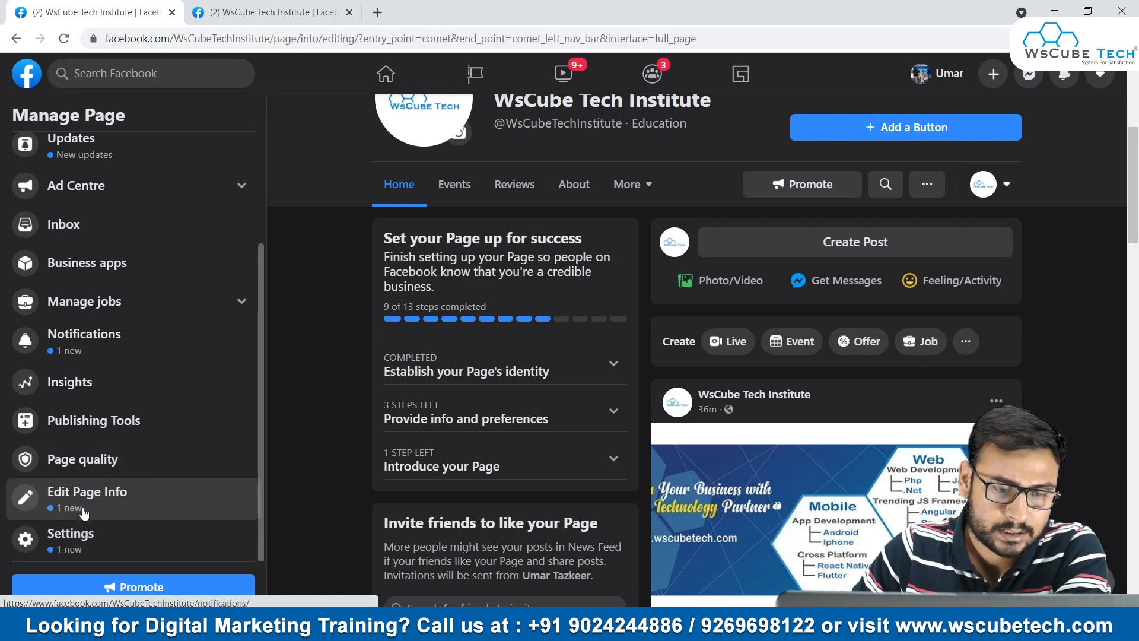
scroll(137, 485, "down", 3)
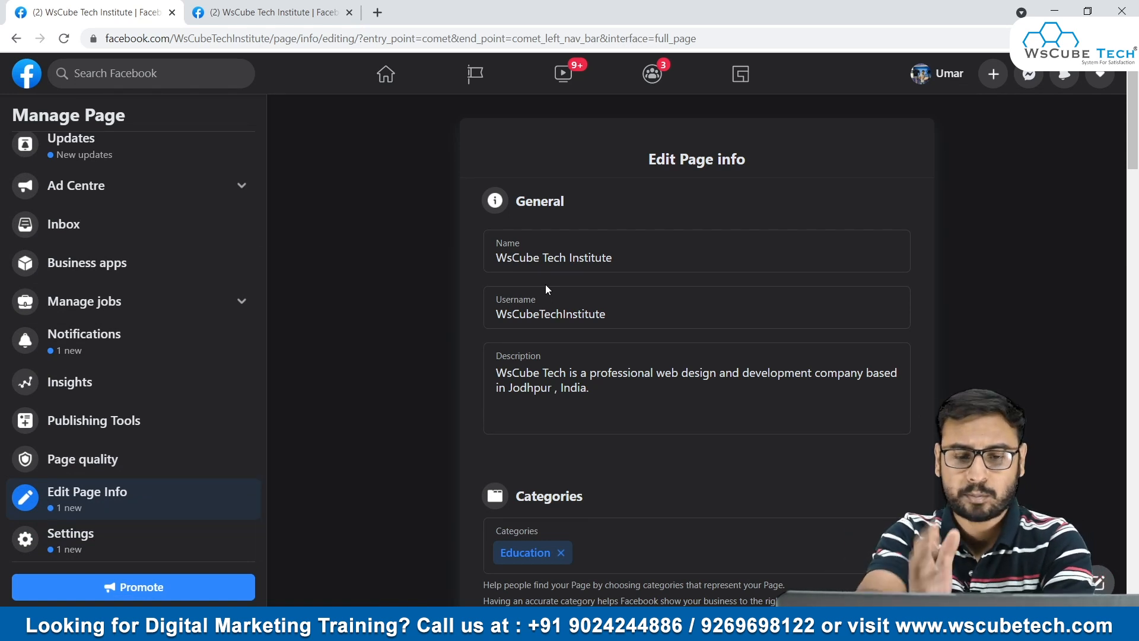
left_click(557, 252)
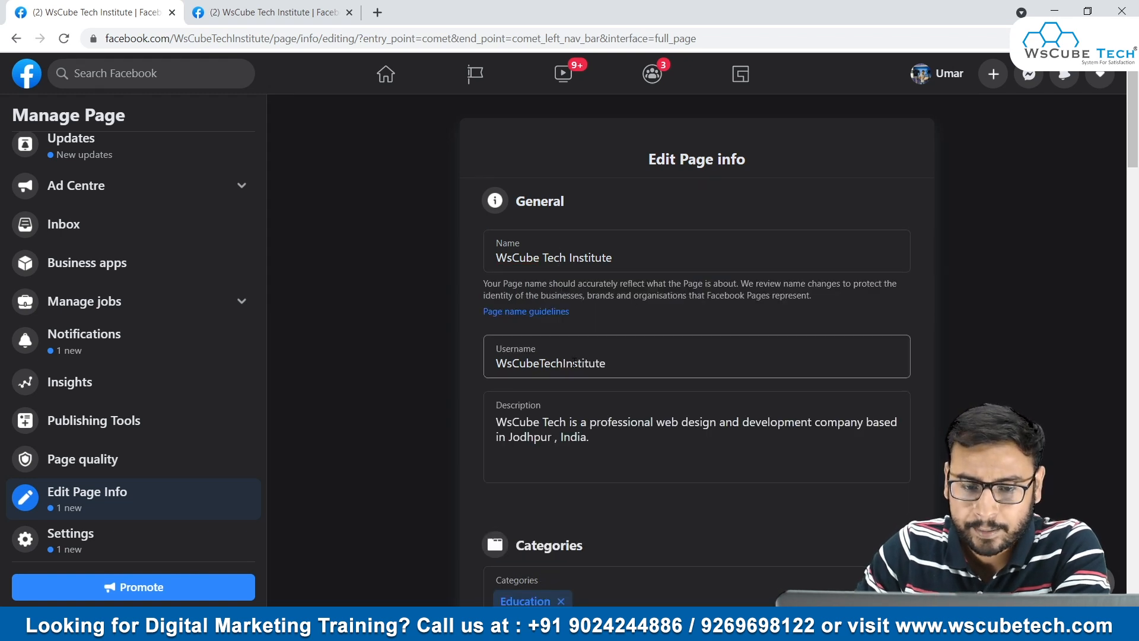
left_click(614, 363)
scroll(684, 361, "down", 2)
left_click(647, 279)
scroll(484, 298, "down", 2)
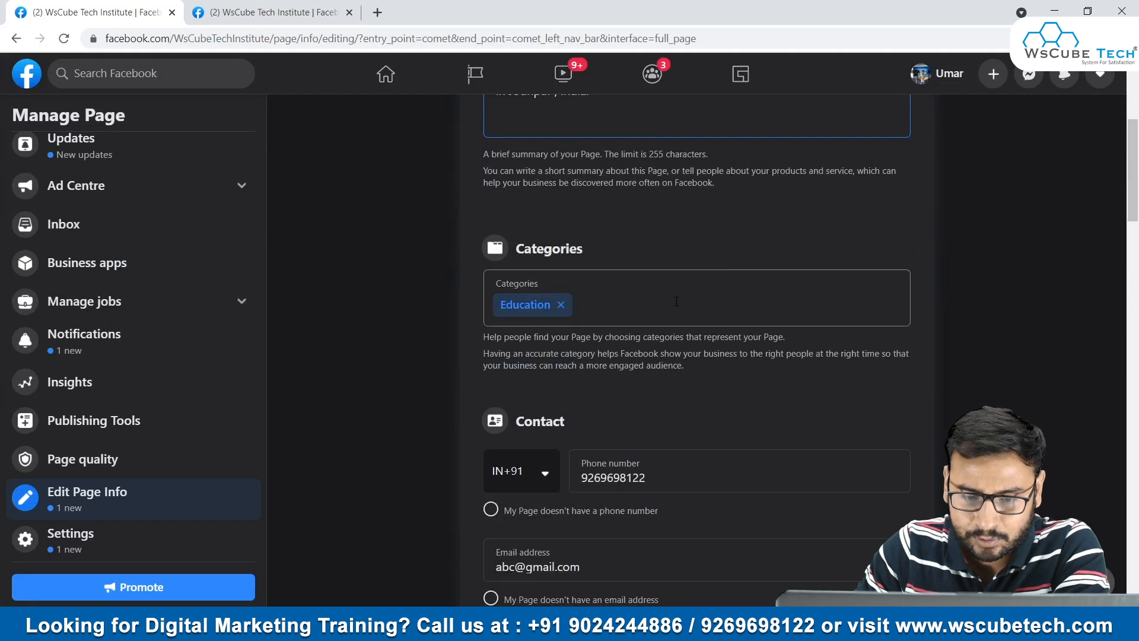
- Examine the page's contact details and its location fields, including the option for a page without a location
scroll(638, 297, "down", 3)
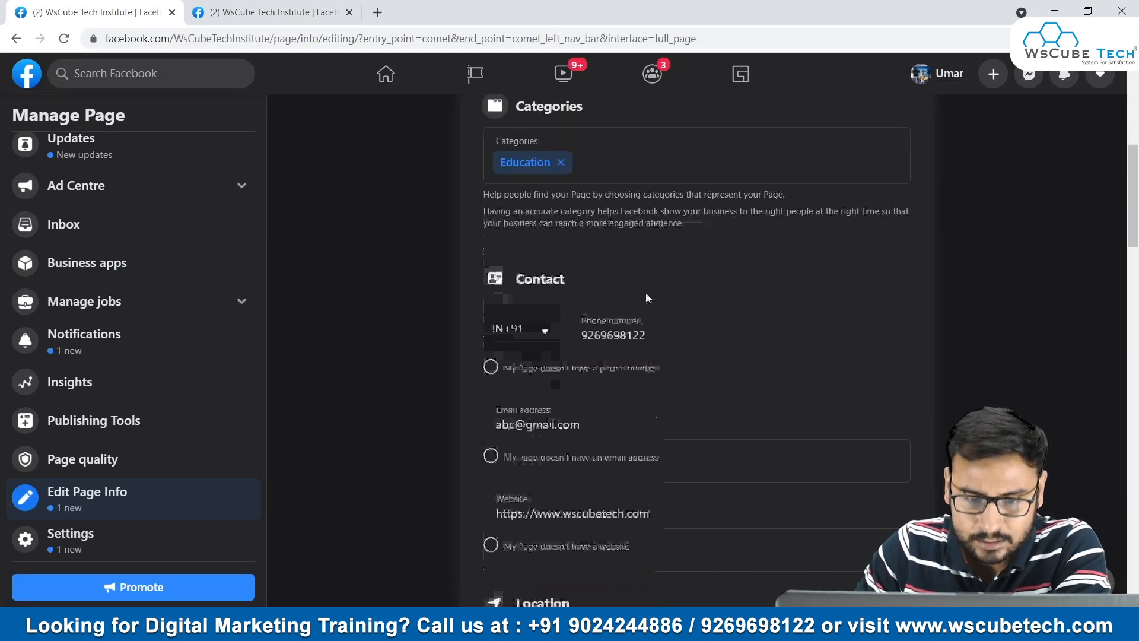
scroll(653, 309, "down", 2)
scroll(632, 389, "down", 4)
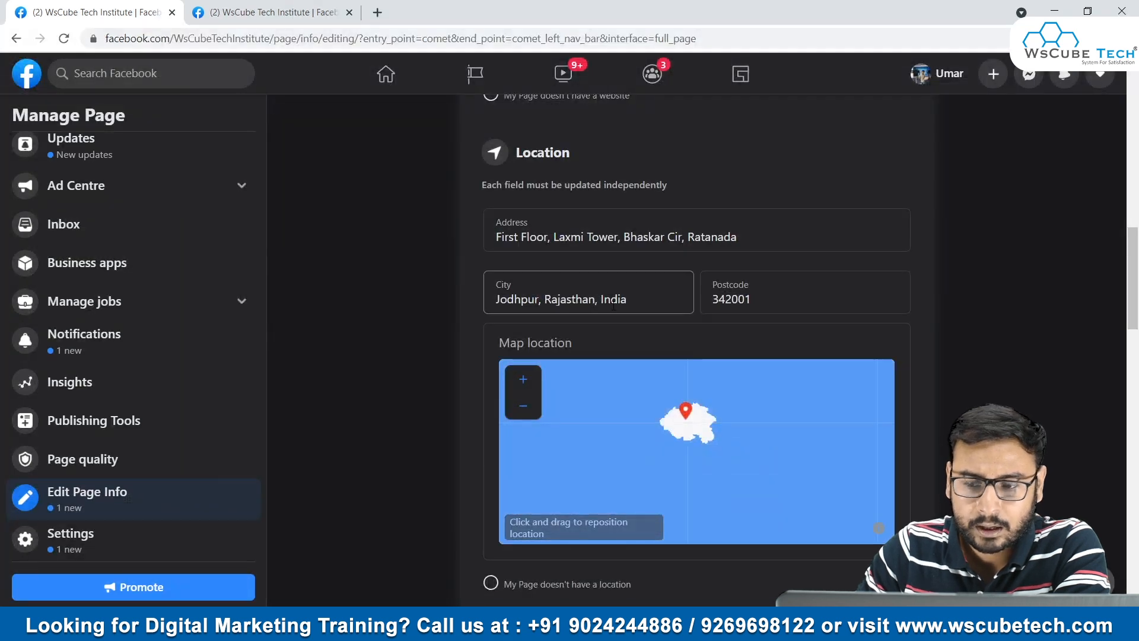
scroll(646, 529, "down", 3)
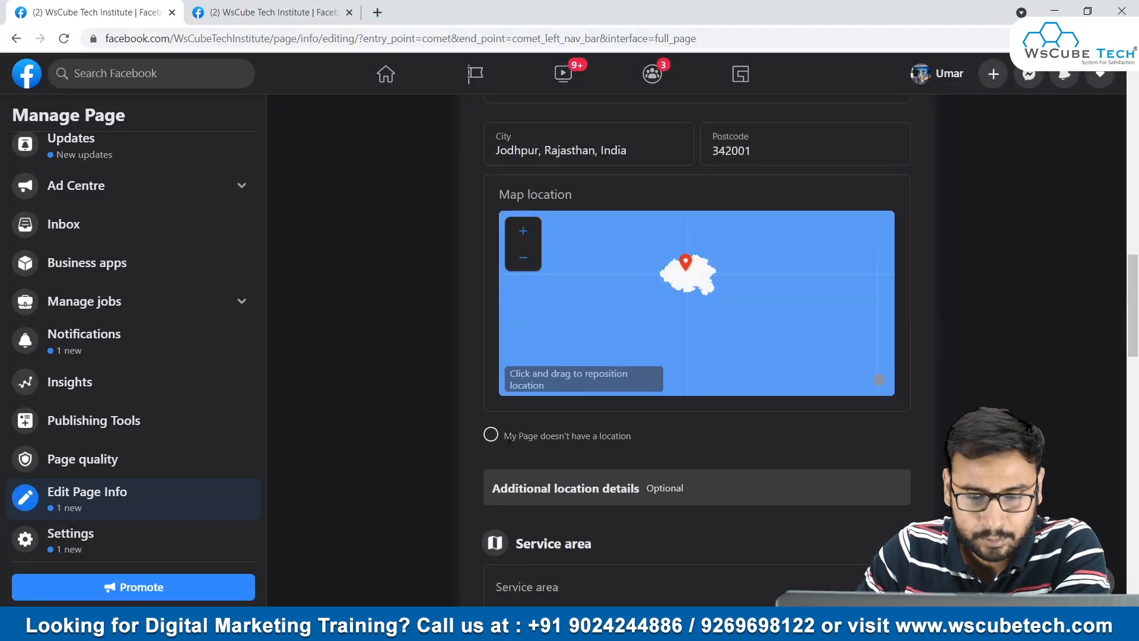
left_click_drag(505, 435, 612, 436)
left_click(387, 382)
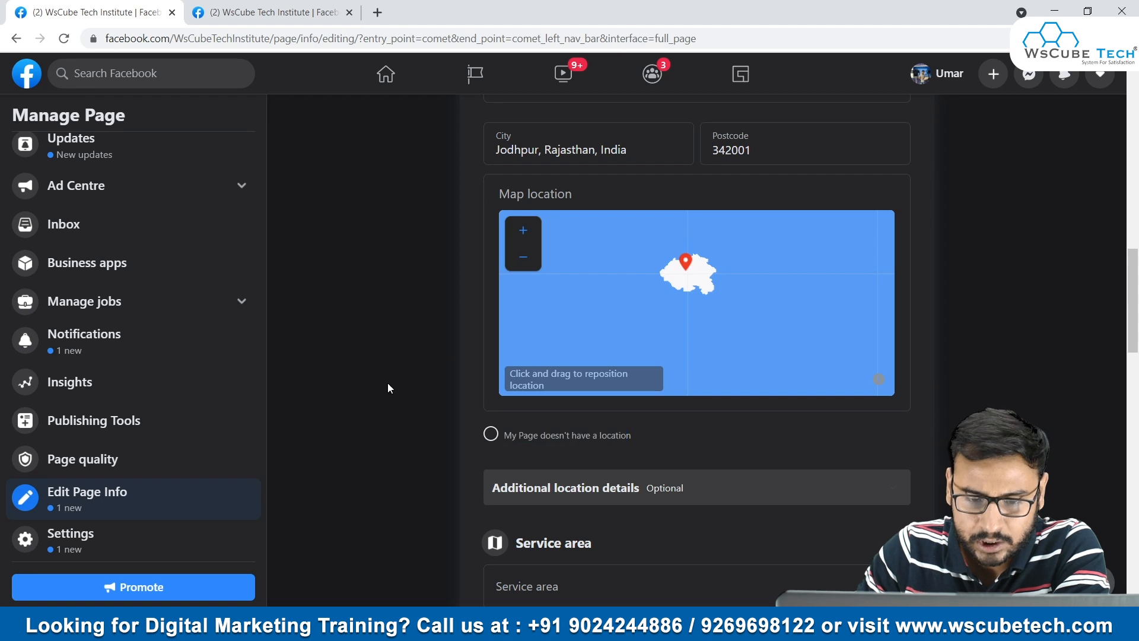
- Examine the Hours, Temporary service changes, More, Price range and Other Accounts sections of the page info
scroll(860, 433, "down", 4)
scroll(649, 368, "down", 5)
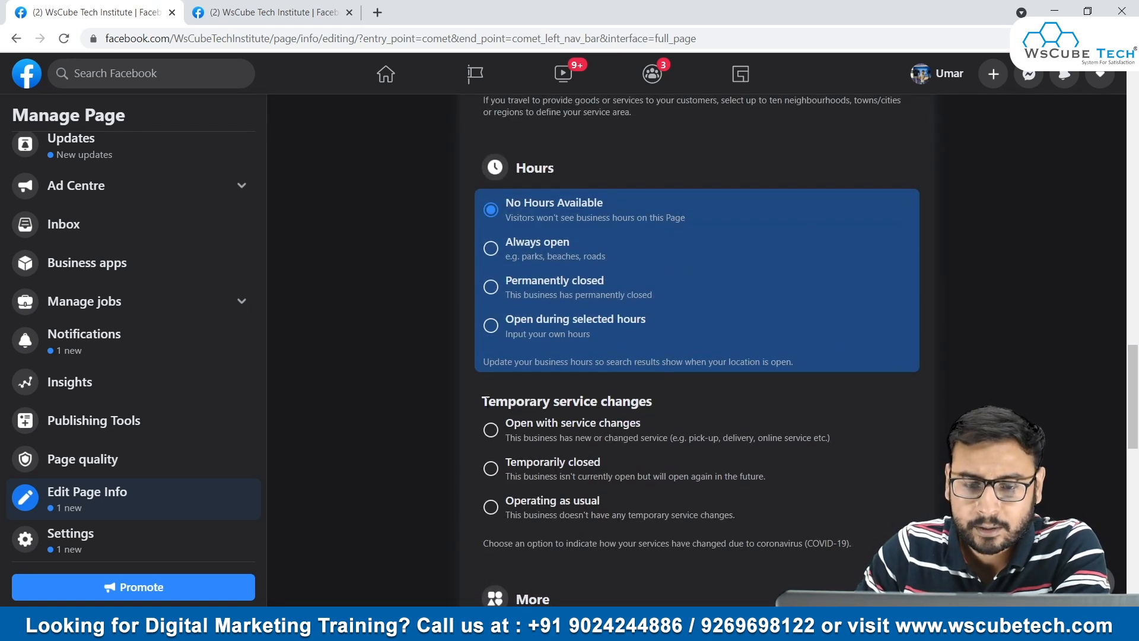
left_click_drag(487, 401, 639, 402)
left_click(472, 404)
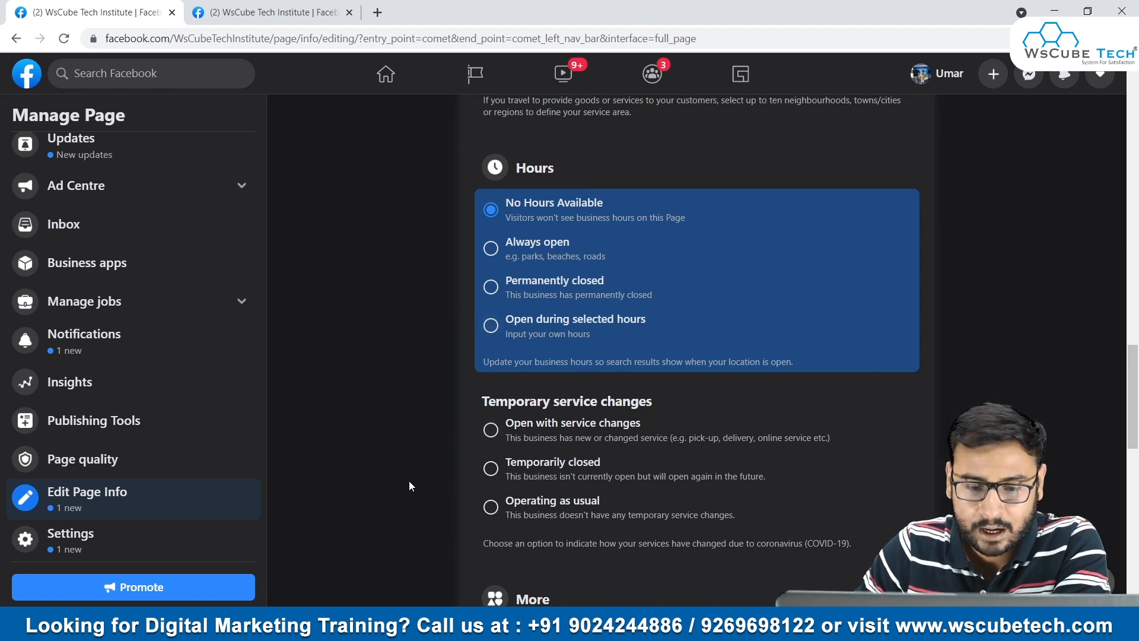
scroll(711, 441, "down", 4)
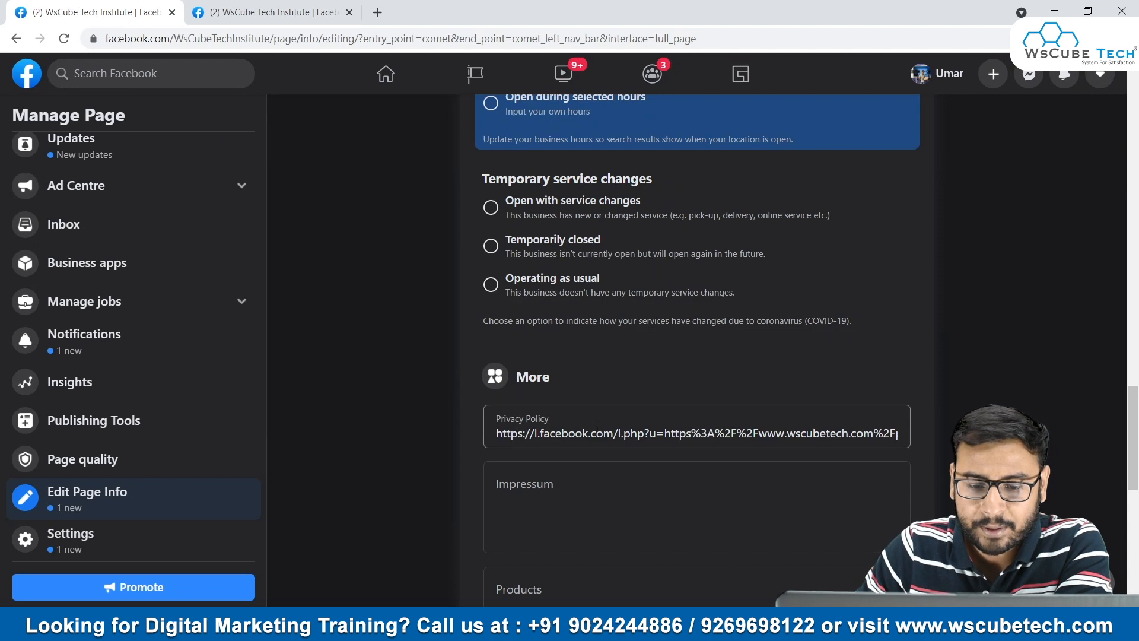
scroll(639, 449, "down", 4)
scroll(640, 450, "down", 6)
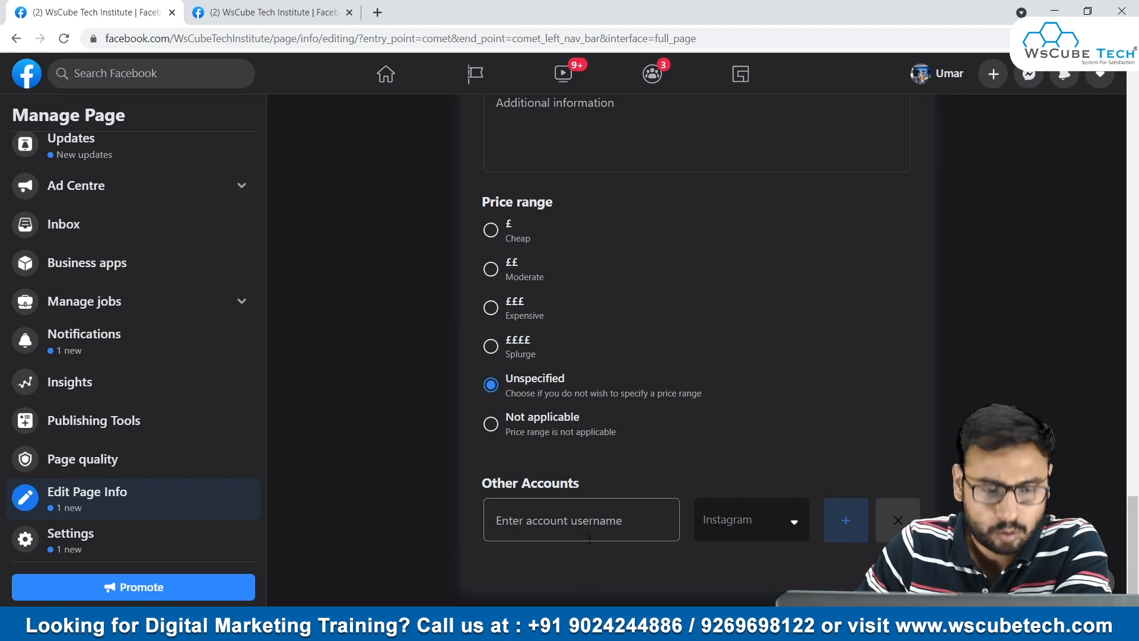
scroll(605, 456, "up", 20)
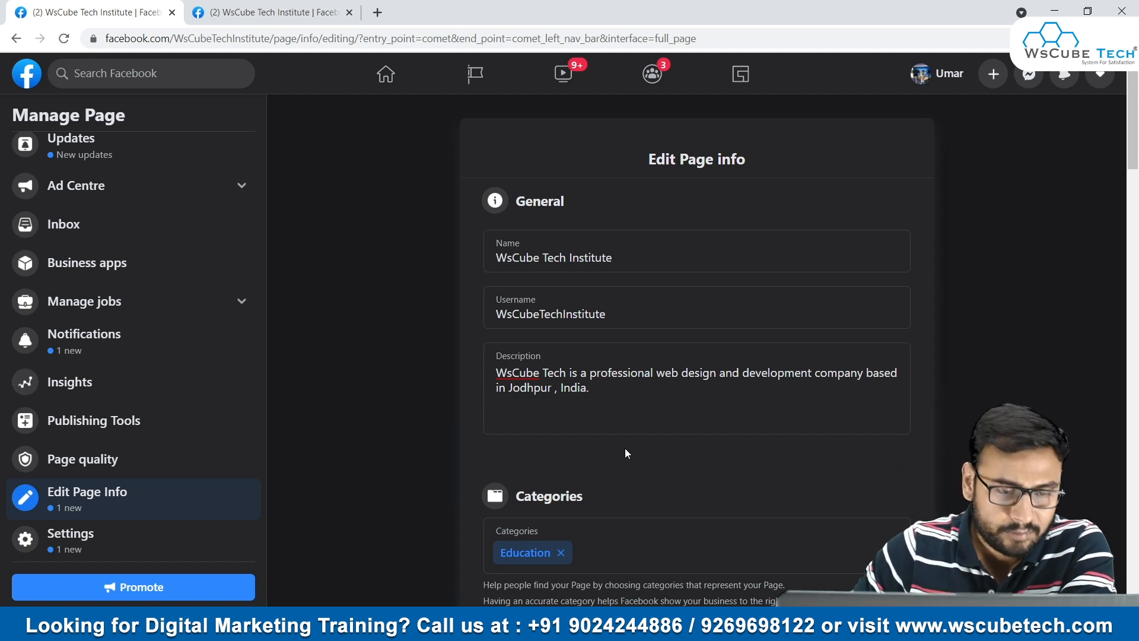
- Open the Page settings and look over the available categories, including the Page info section
left_click(36, 537)
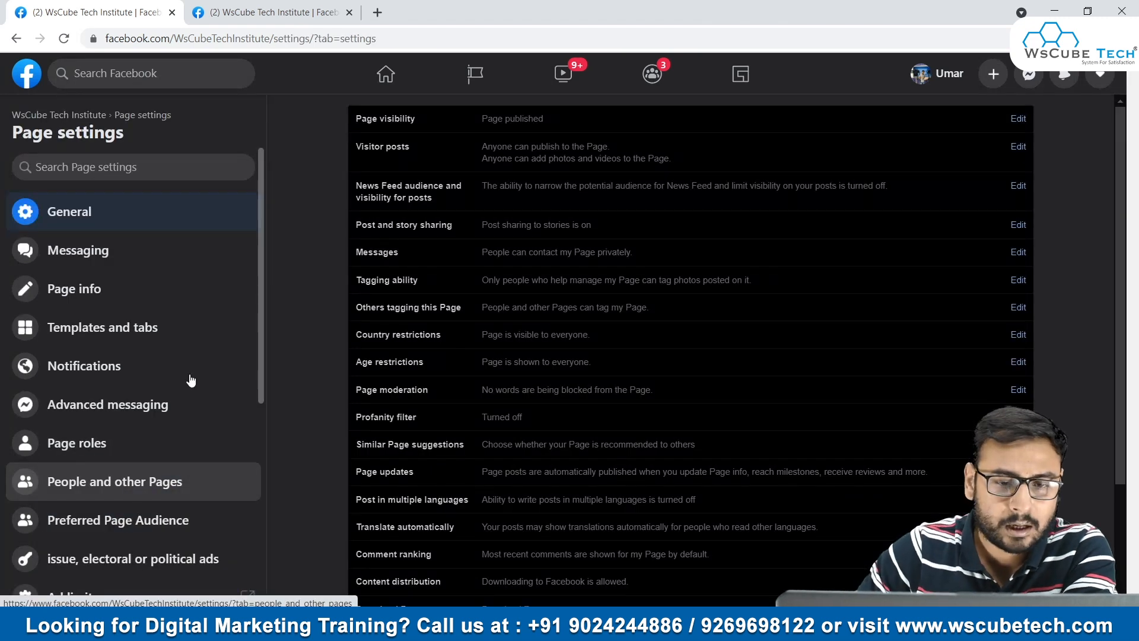
scroll(122, 257, "down", 6)
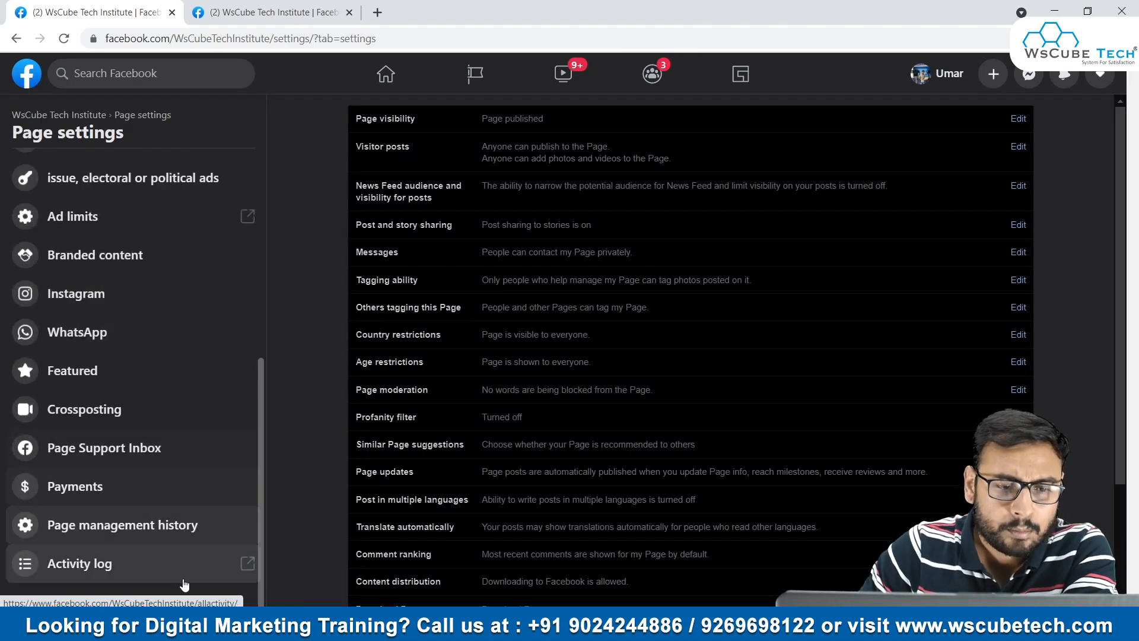
scroll(184, 584, "up", 6)
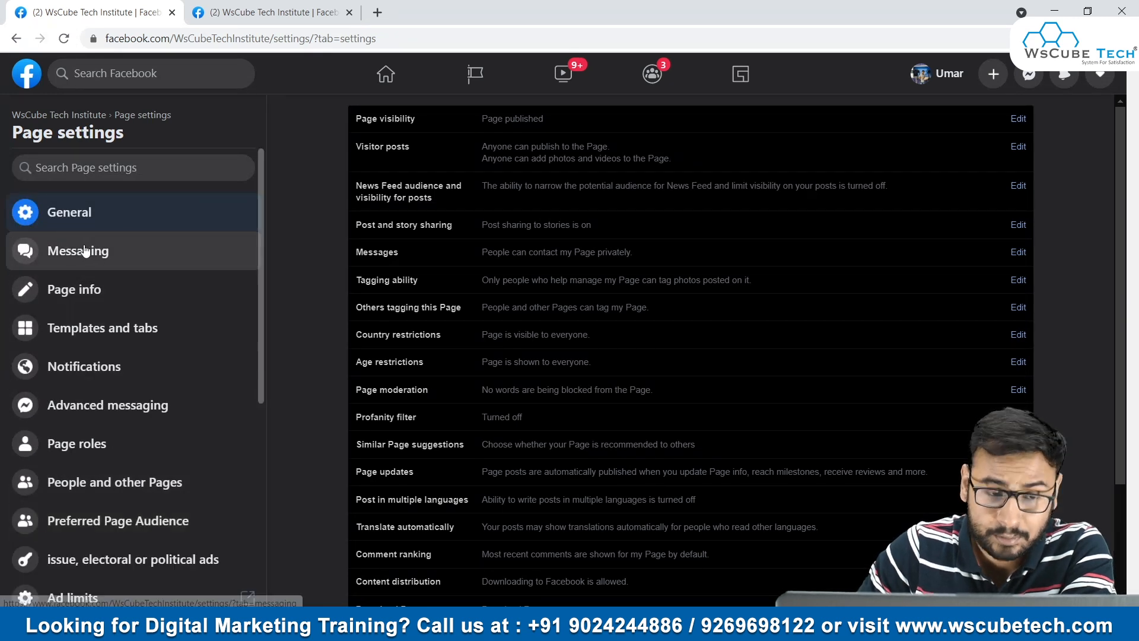
left_click(106, 288)
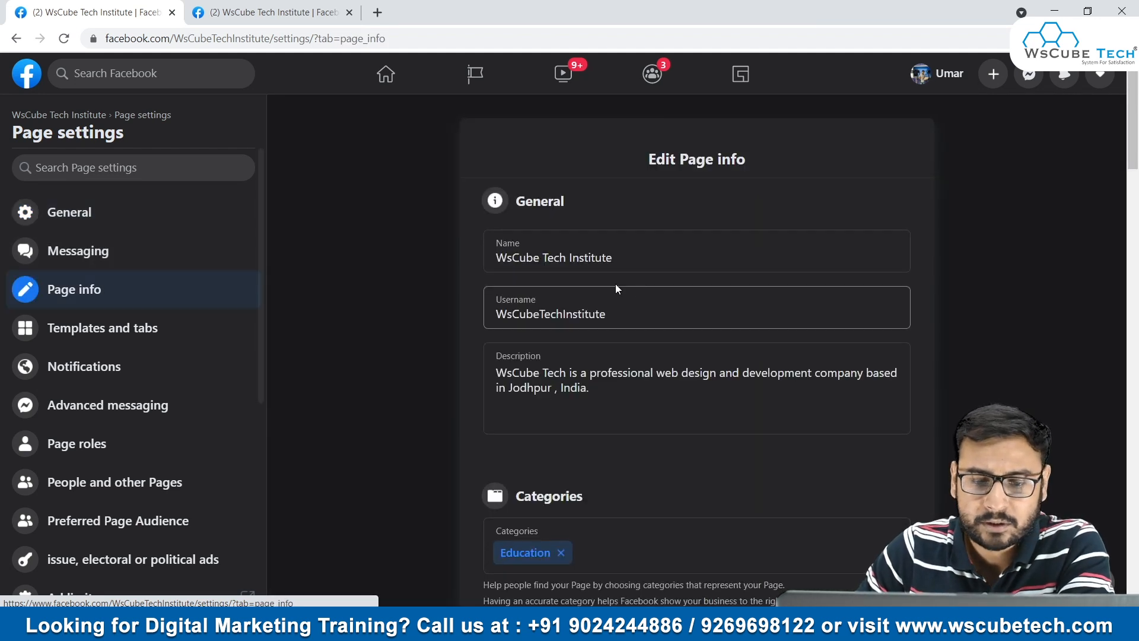
scroll(615, 283, "down", 15)
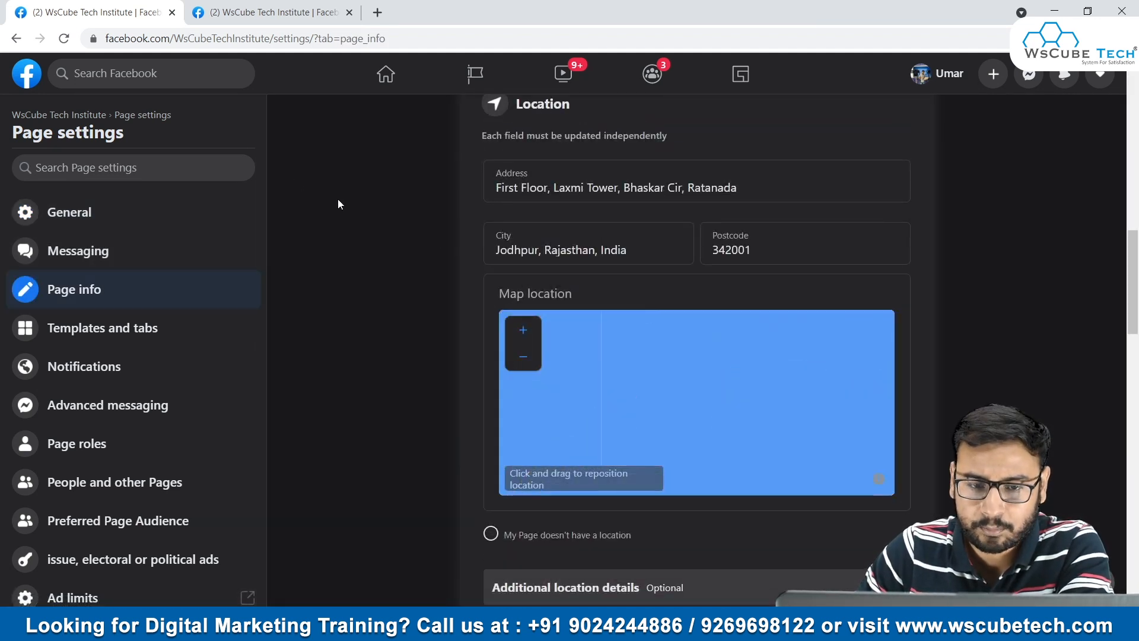
scroll(554, 293, "up", 15)
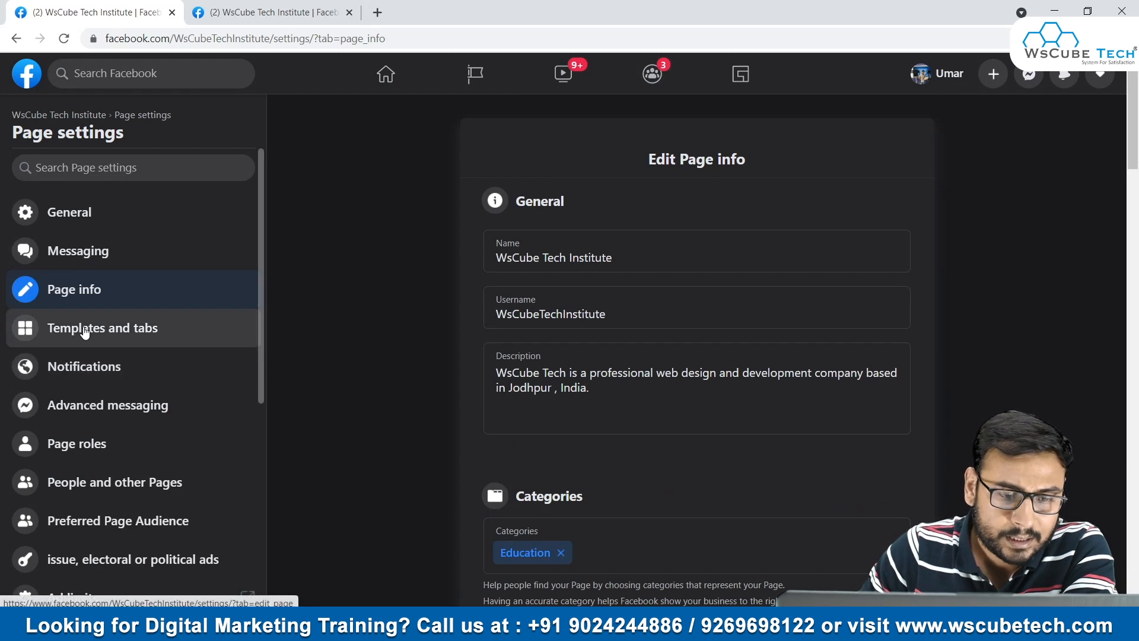
- Open the Templates and tabs settings and compare them with the tab bar and More list on the page itself
left_click(127, 334)
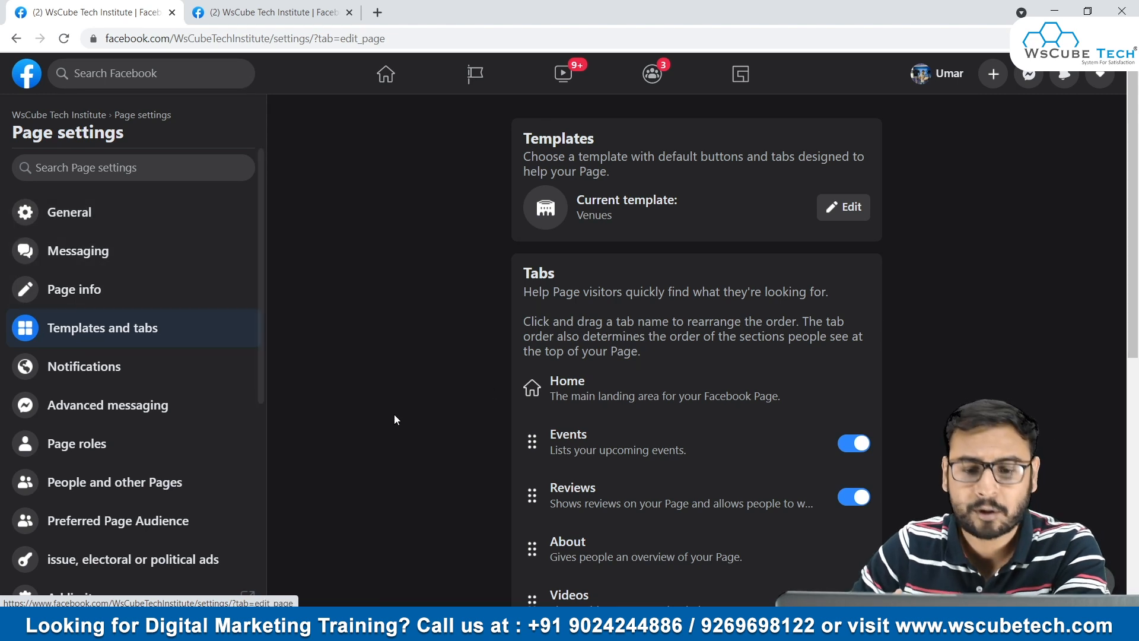
left_click(231, 6)
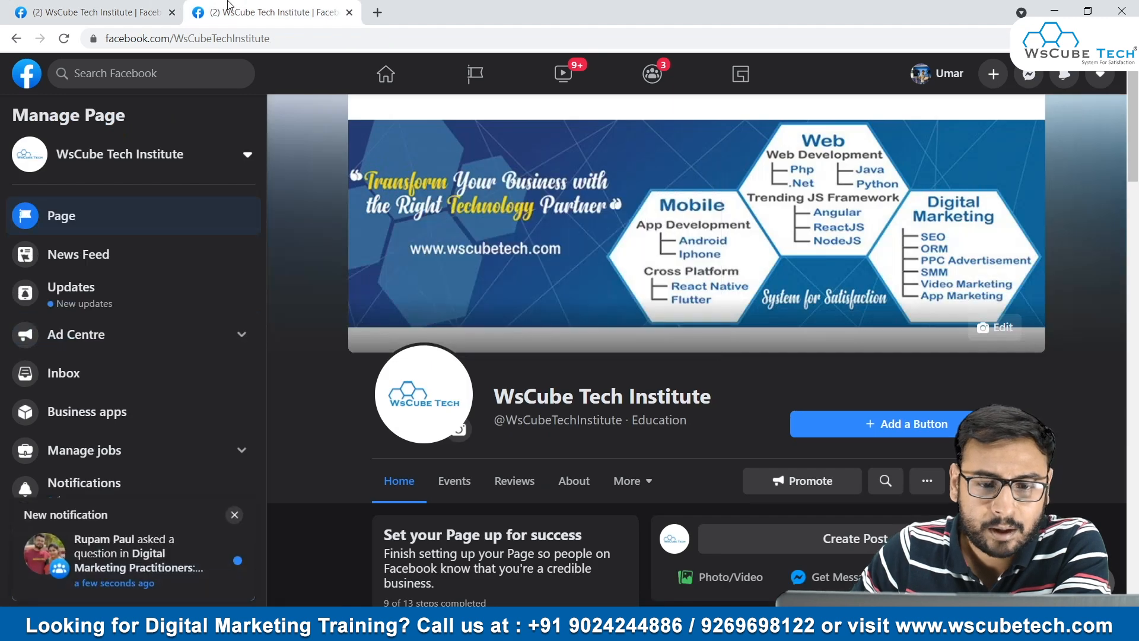
scroll(539, 434, "down", 1)
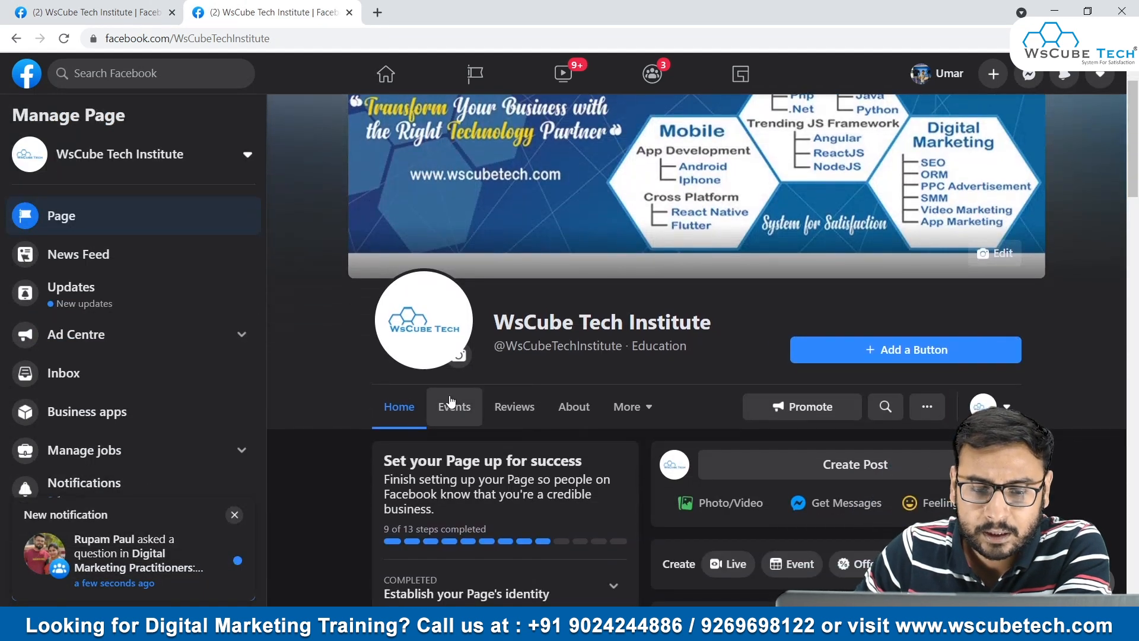
left_click(630, 407)
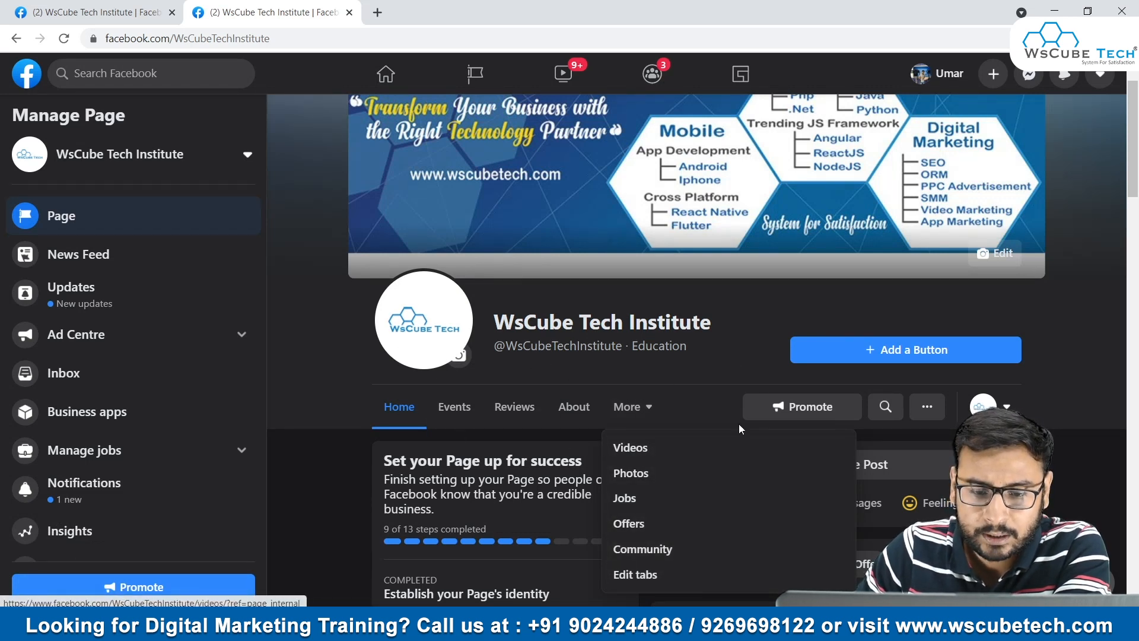
left_click(118, 8)
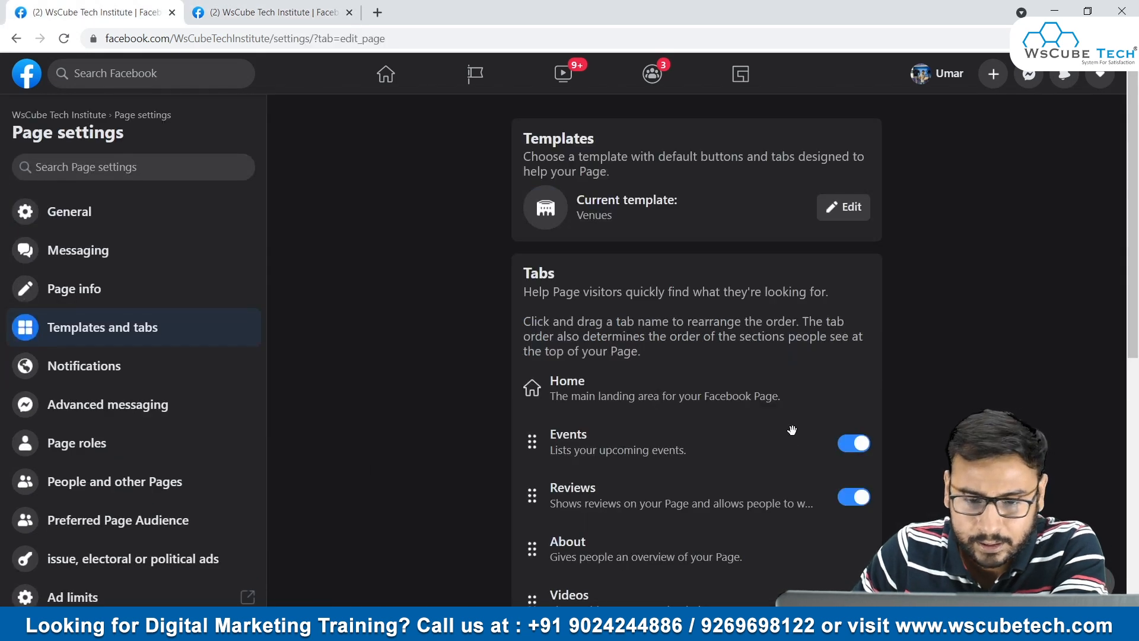
- Turn the Offers tab off and back on in the page's tab list
scroll(706, 398, "down", 2)
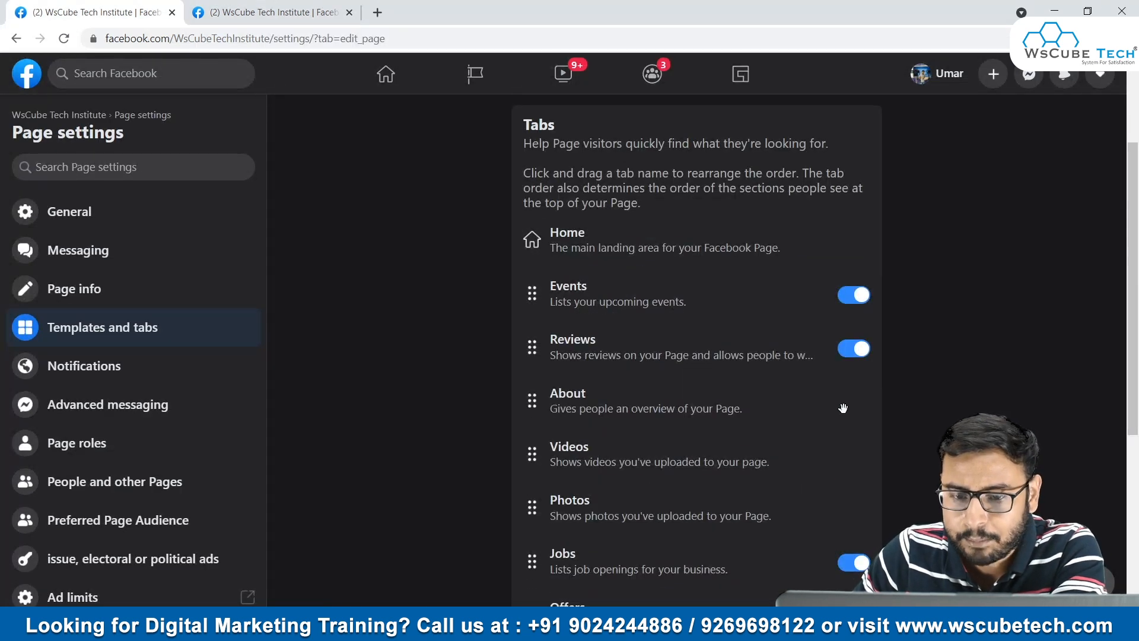
scroll(609, 457, "down", 1)
scroll(608, 456, "down", 2)
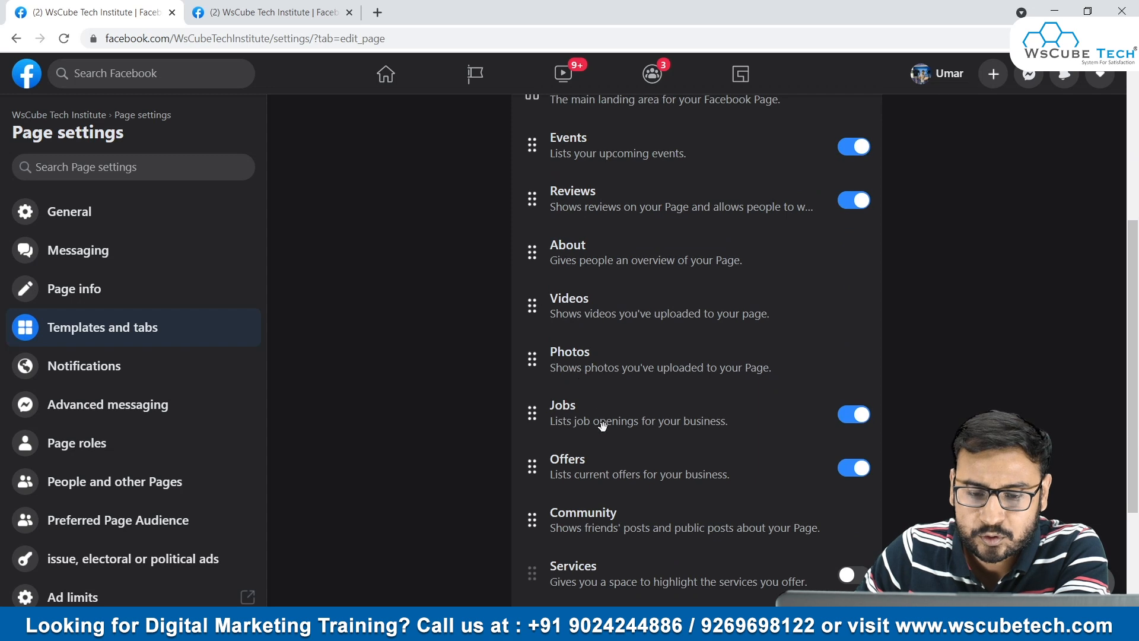
scroll(746, 463, "down", 1)
scroll(747, 464, "down", 2)
left_click(854, 320)
left_click(854, 321)
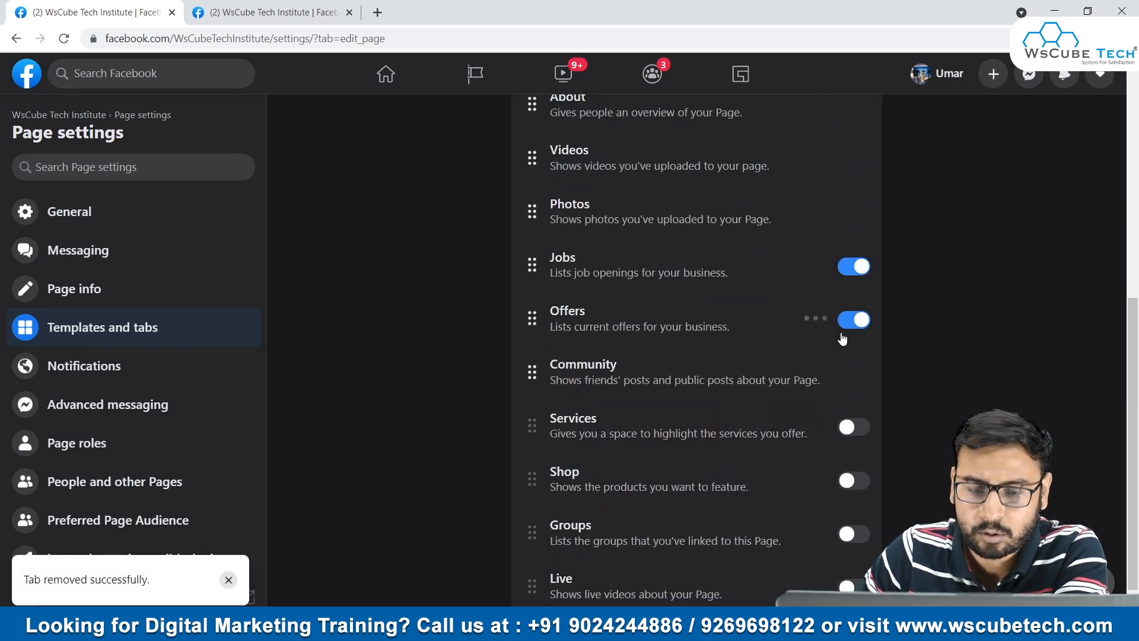
- Move the Reviews tab above Events in the tab order and reload the page to check its tab bar
scroll(712, 335, "up", 5)
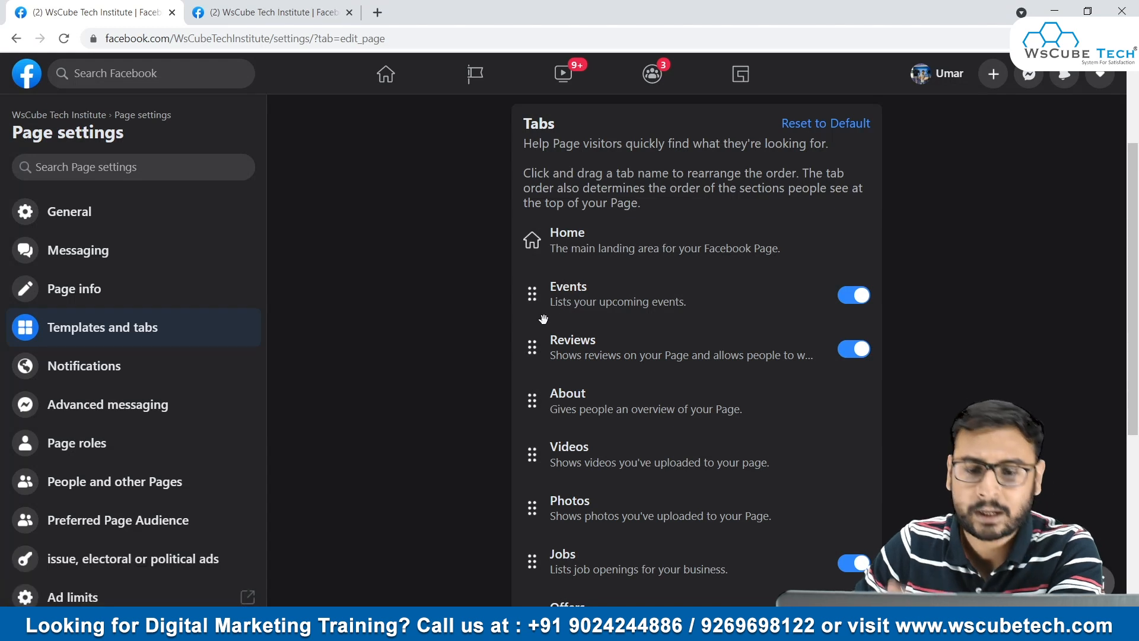
left_click_drag(532, 350, 538, 295)
left_click(268, 7)
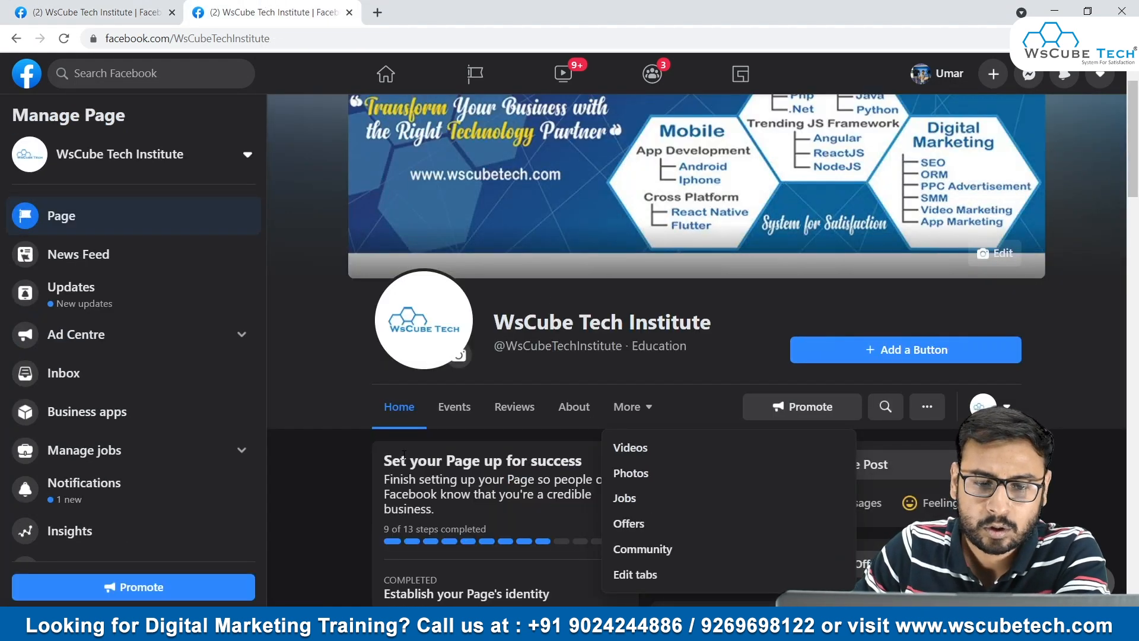
left_click(63, 38)
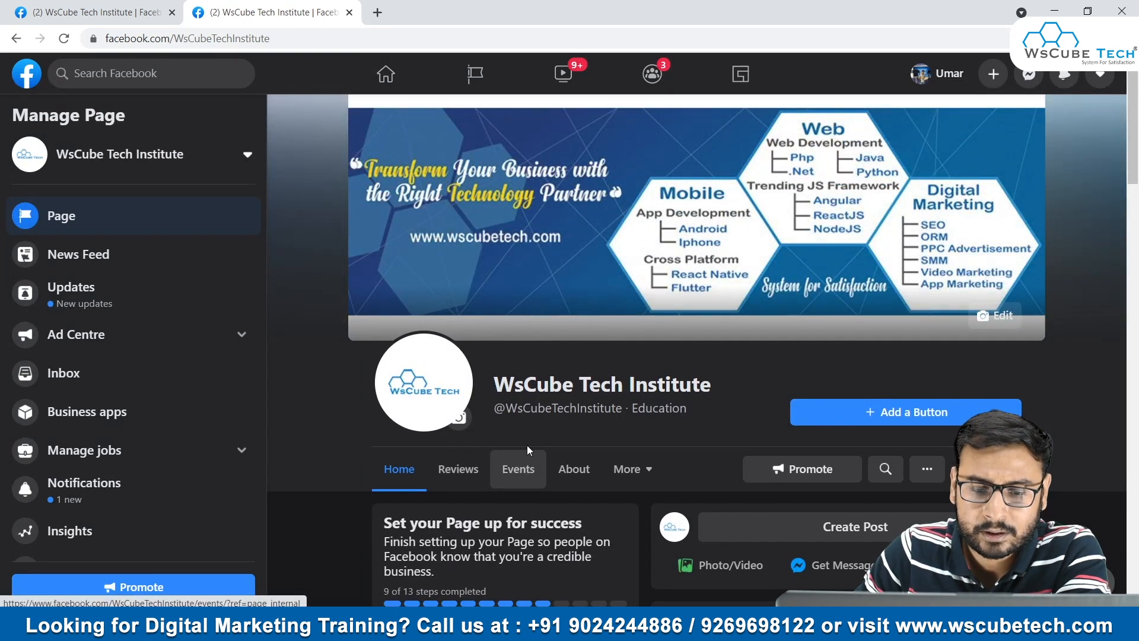
- Return to the Templates and tabs settings and enable the Services and Shop tabs for the page
left_click(89, 12)
scroll(581, 332, "down", 3)
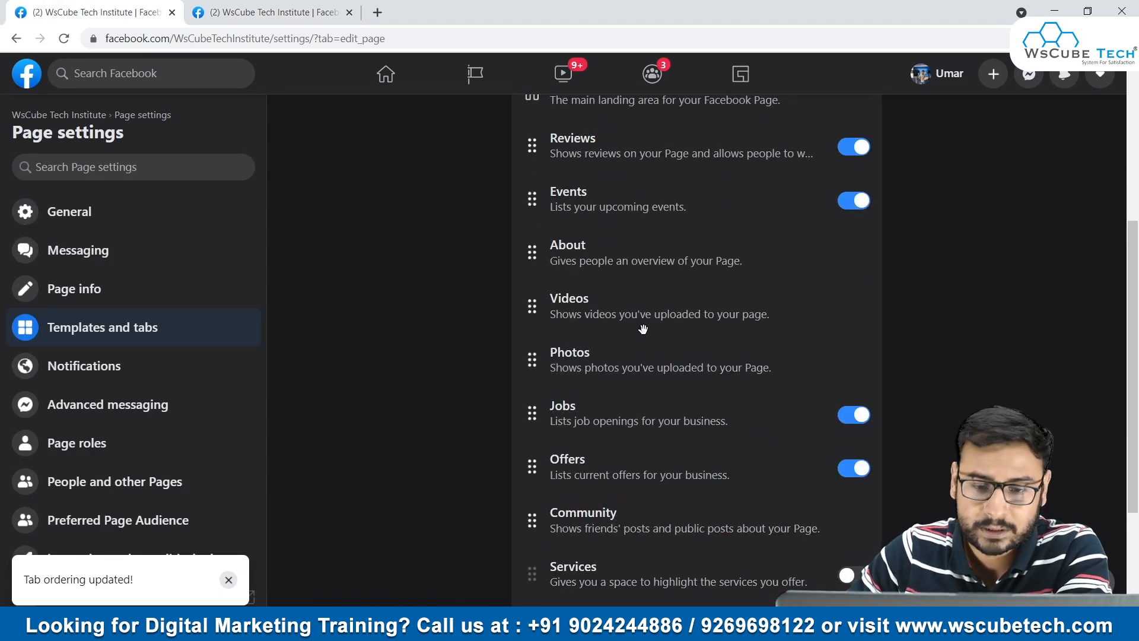
scroll(643, 329, "down", 3)
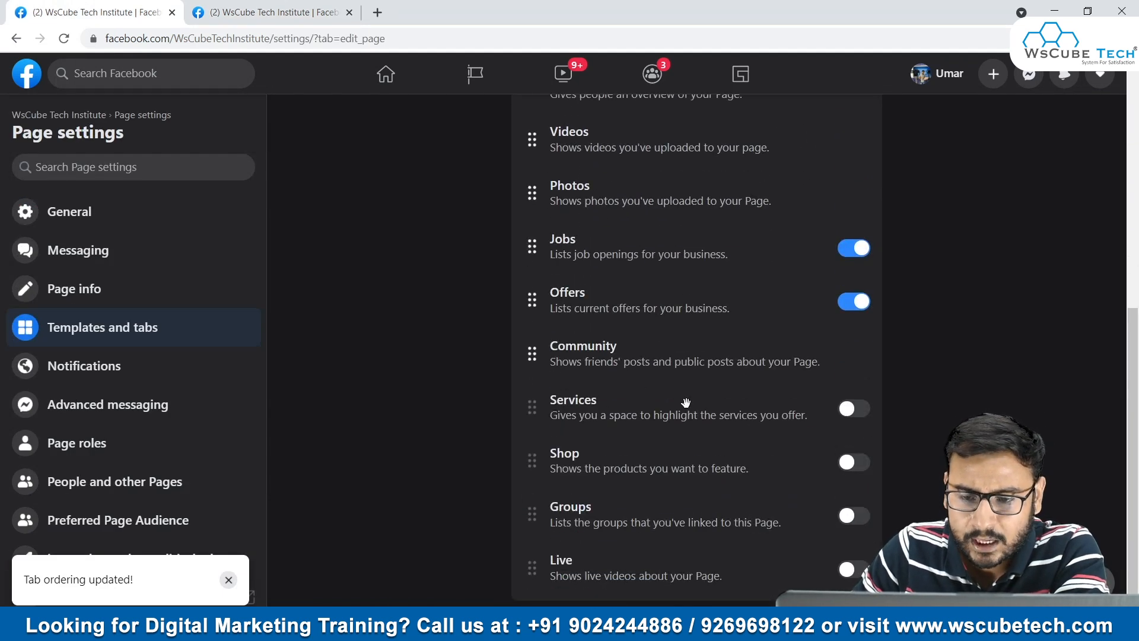
left_click(847, 409)
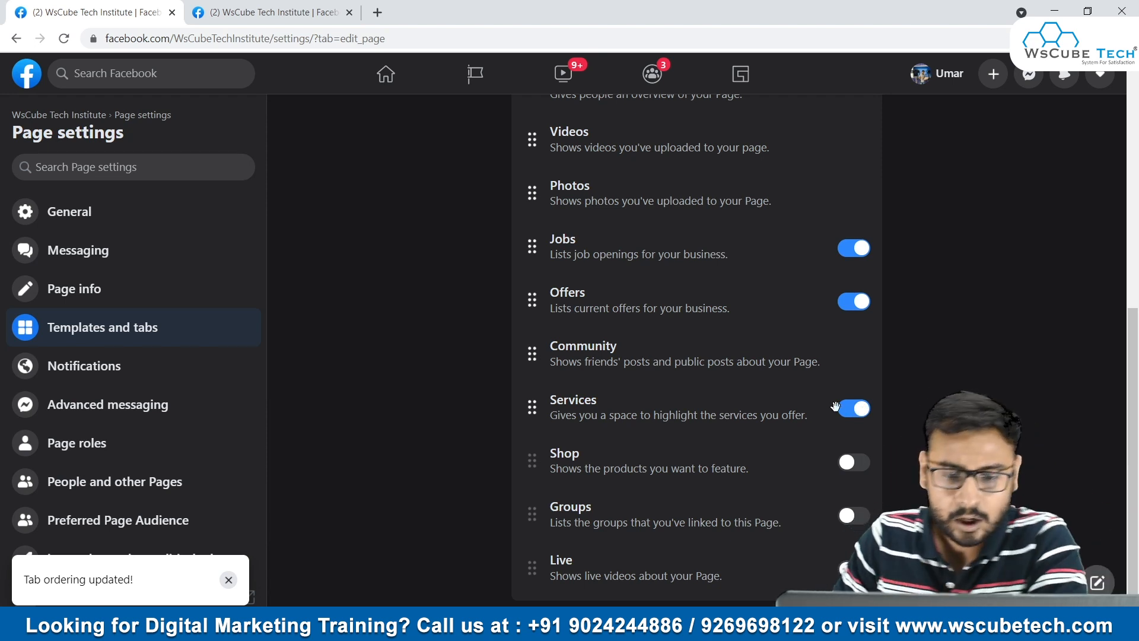
left_click(854, 473)
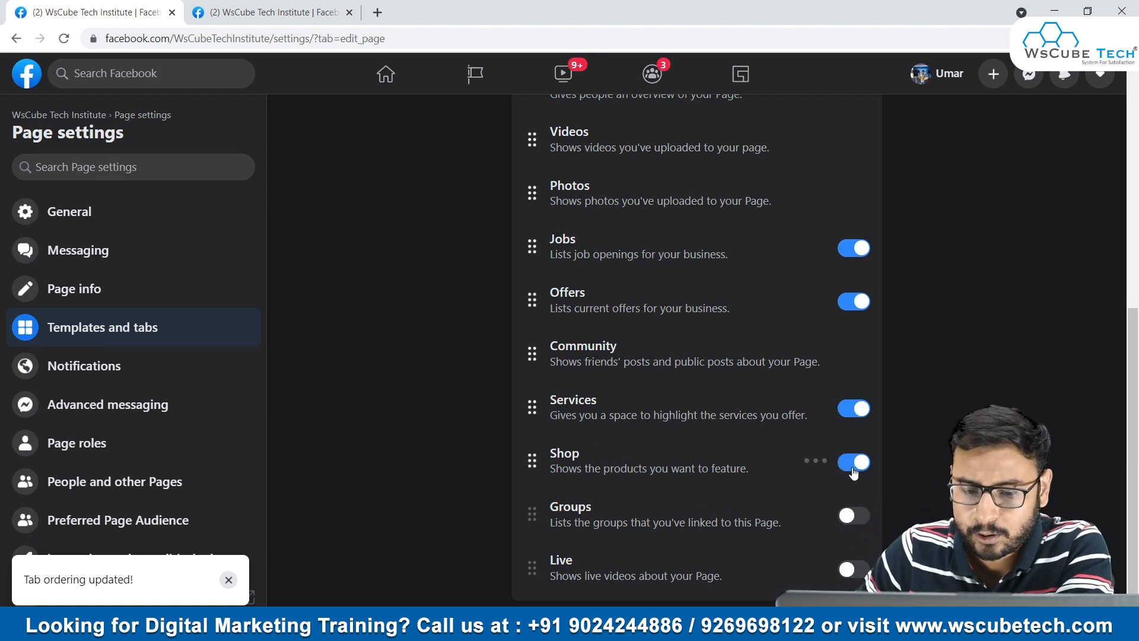
scroll(734, 425, "up", 8)
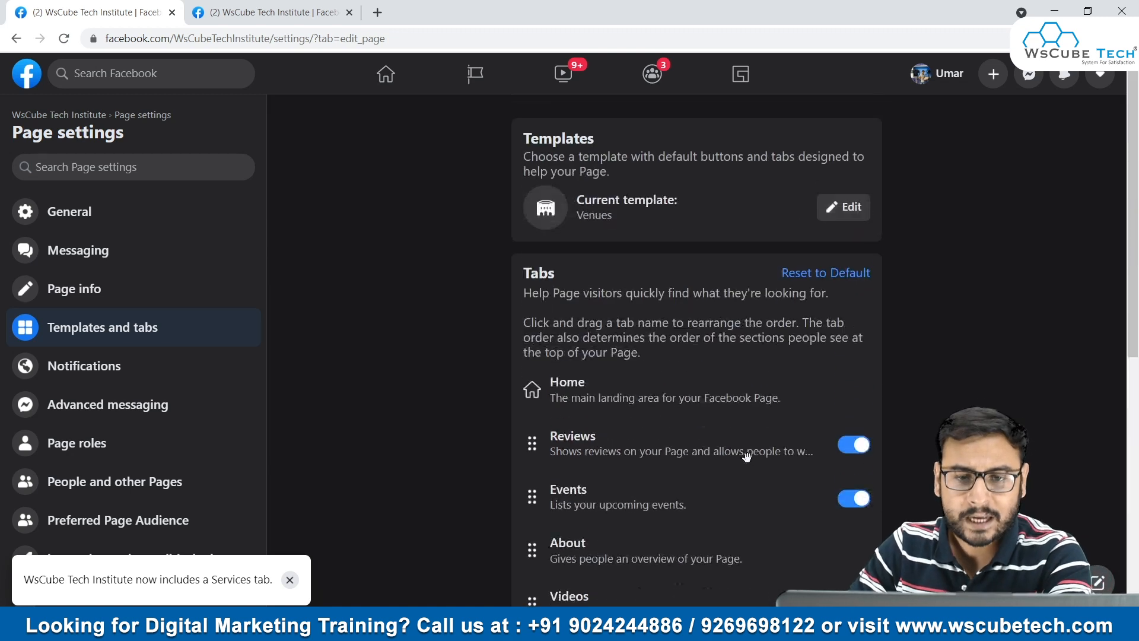
- Open the template chooser in the Templates and tabs settings and browse the available page templates
left_click(214, 6)
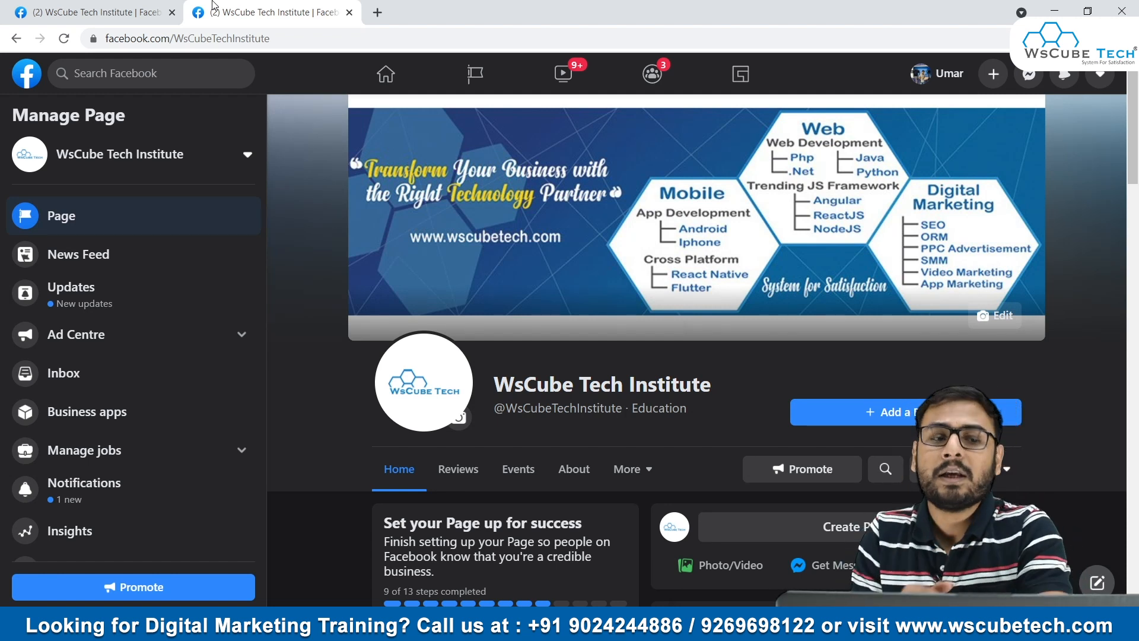
left_click(115, 7)
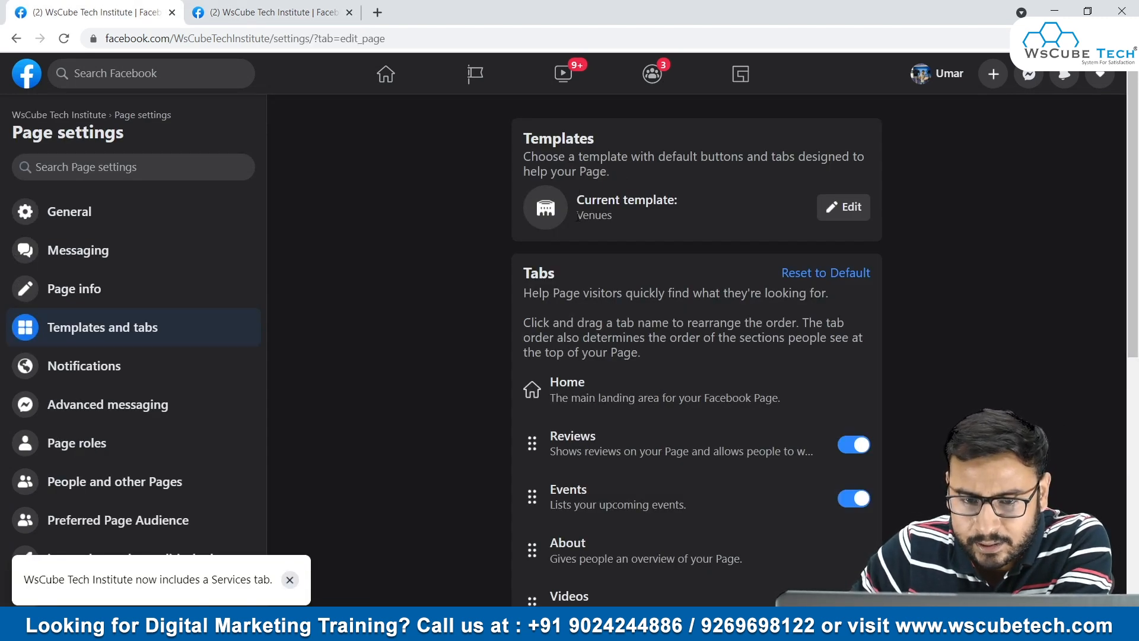
left_click(847, 207)
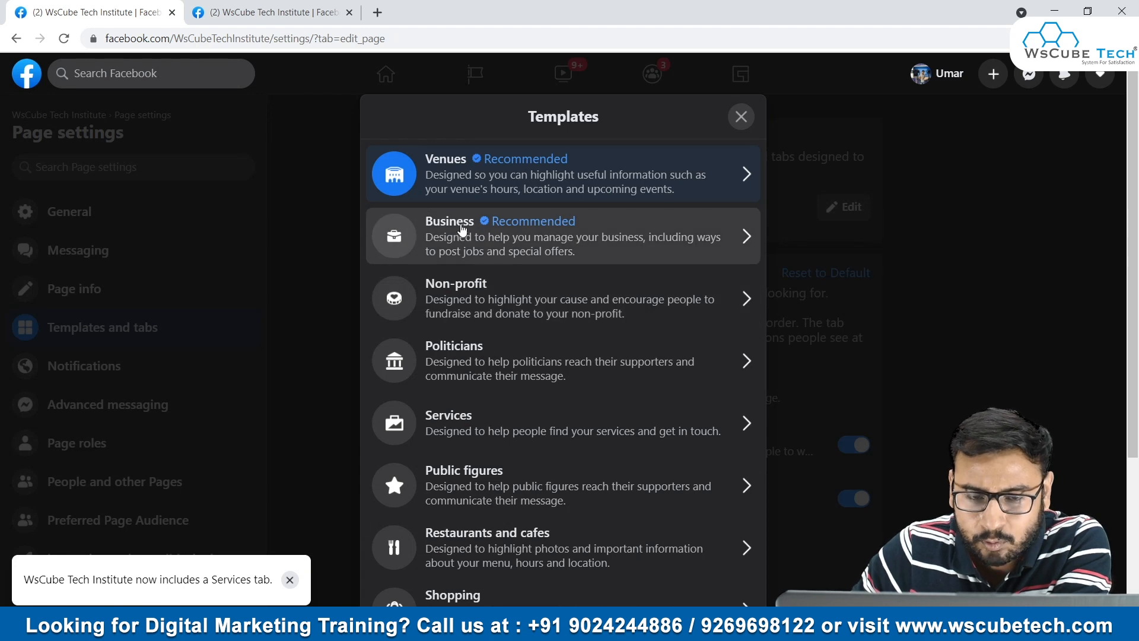
scroll(490, 237, "down", 2)
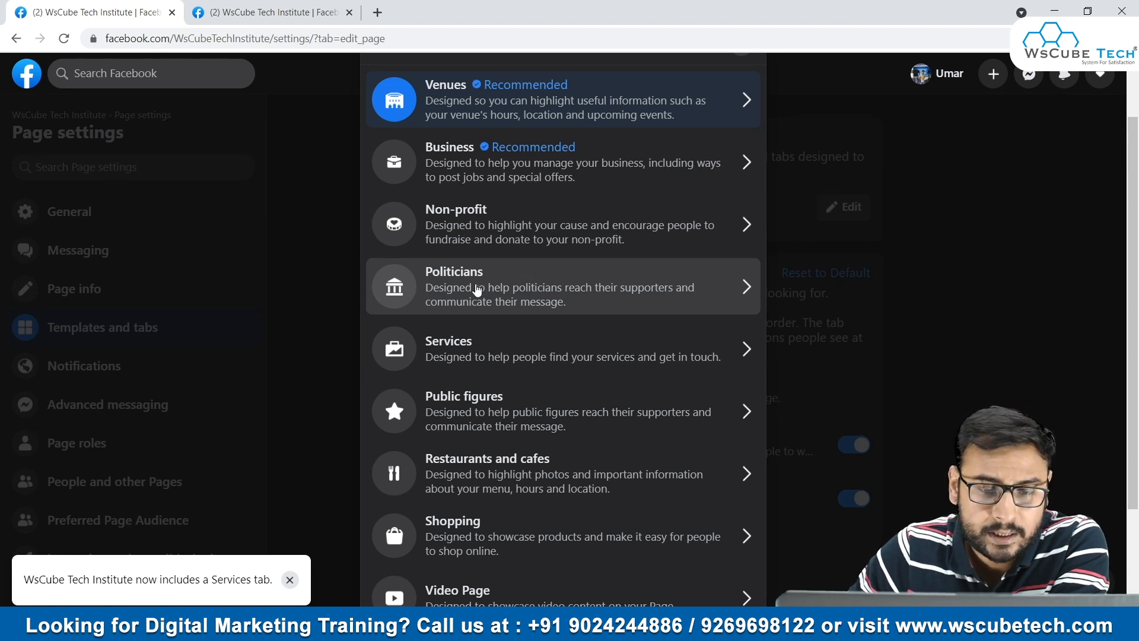
scroll(478, 290, "down", 2)
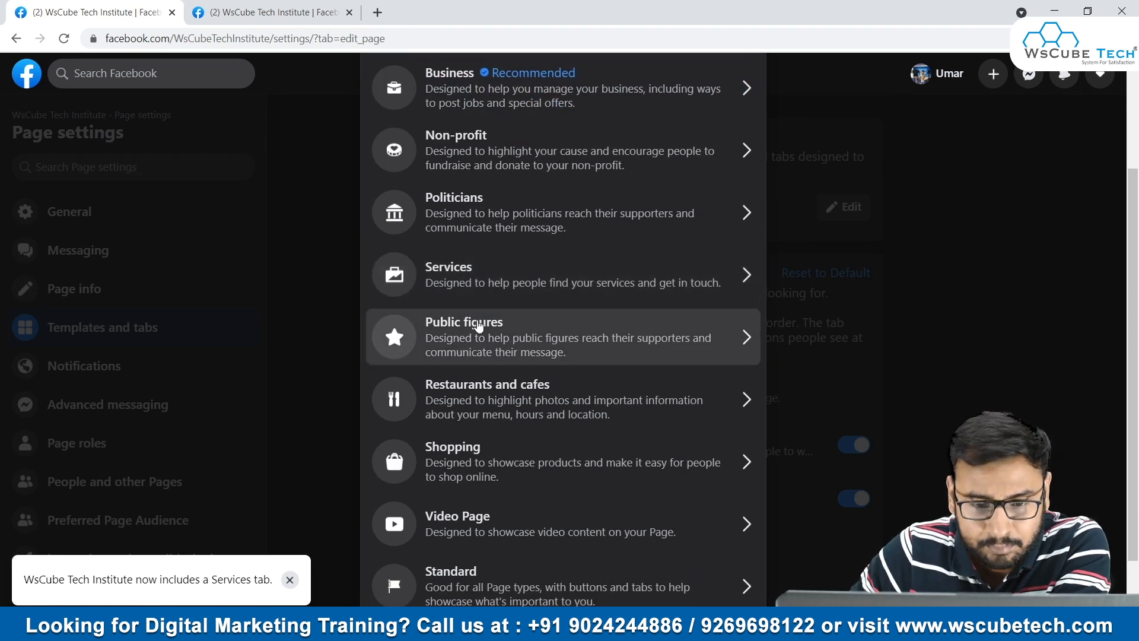
scroll(541, 332, "down", 1)
scroll(516, 415, "up", 3)
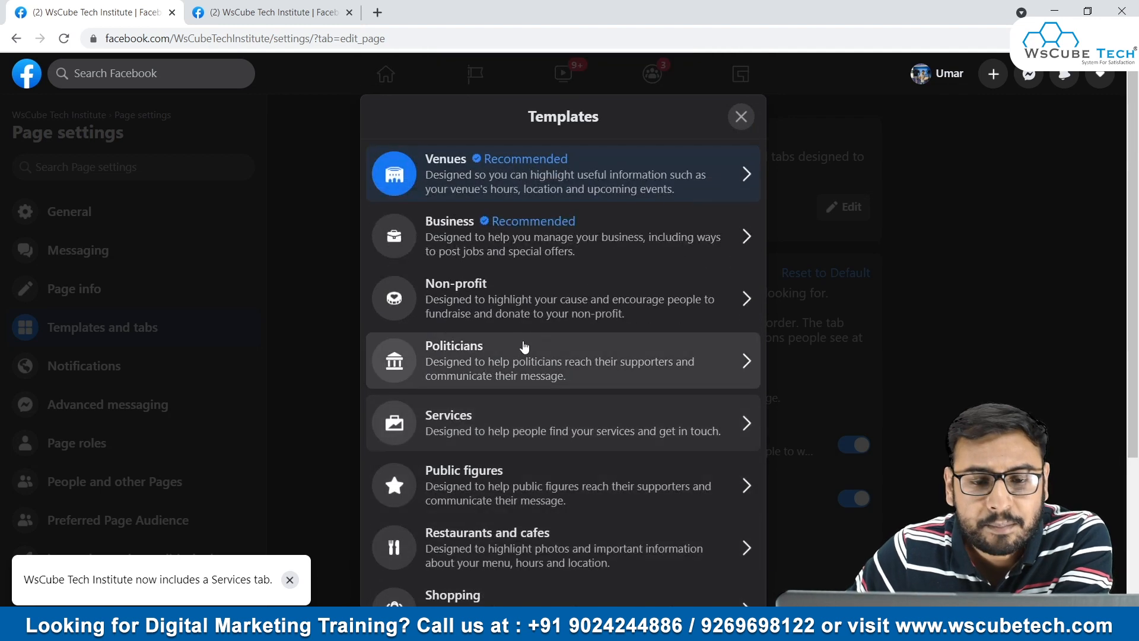
scroll(523, 360, "down", 3)
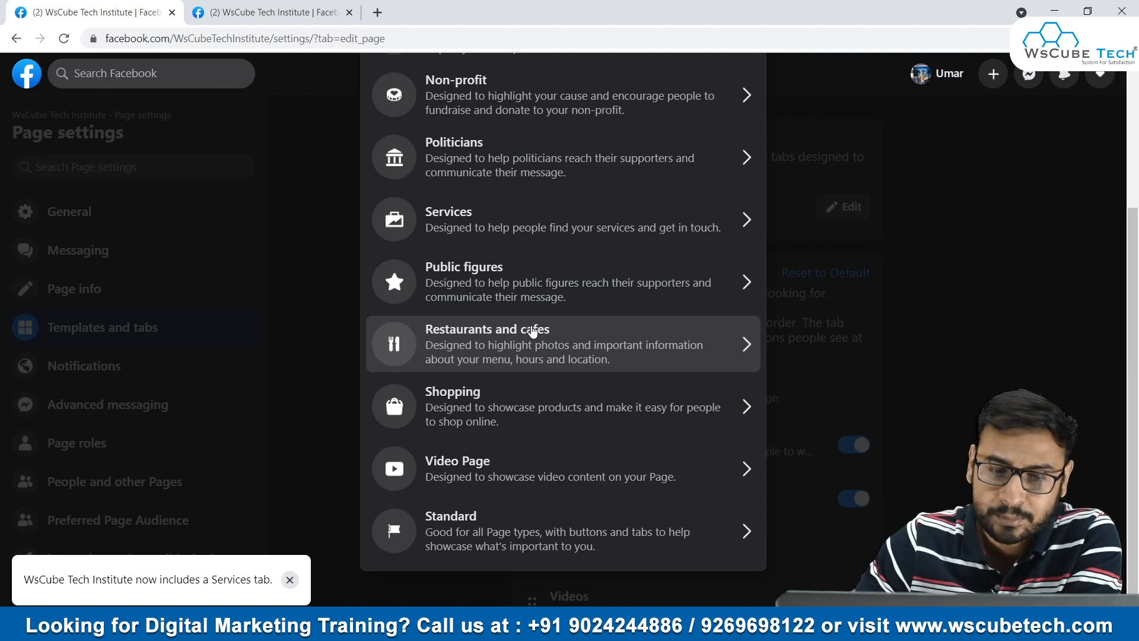
- Check the page's own tab bar and return to the template list to look through its options
left_click(279, 9)
scroll(458, 304, "down", 3)
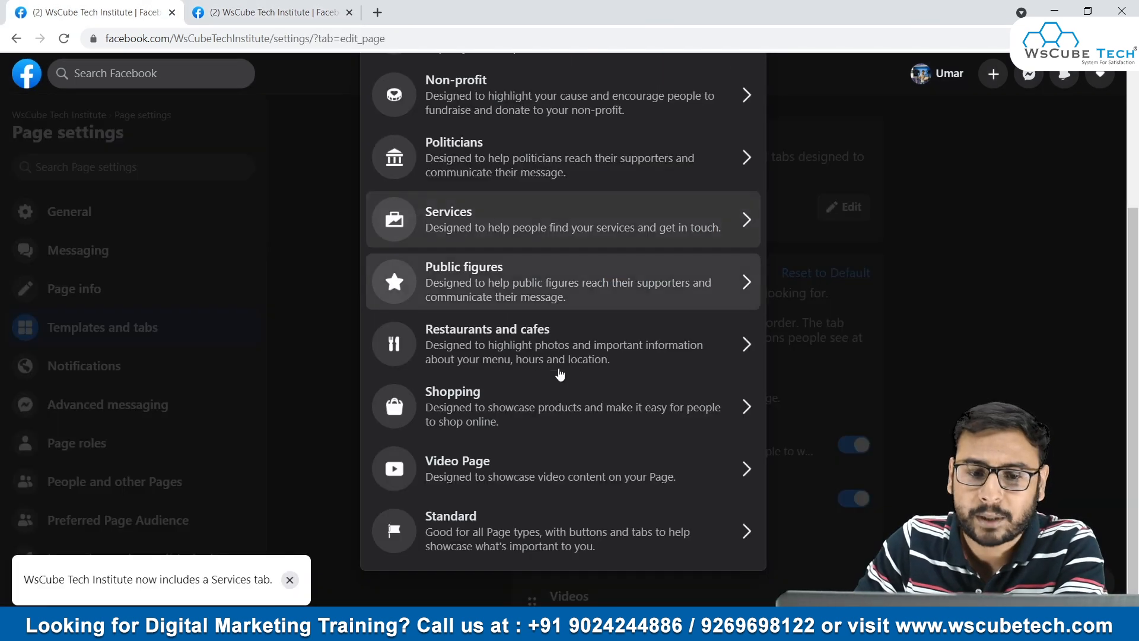
scroll(559, 374, "up", 3)
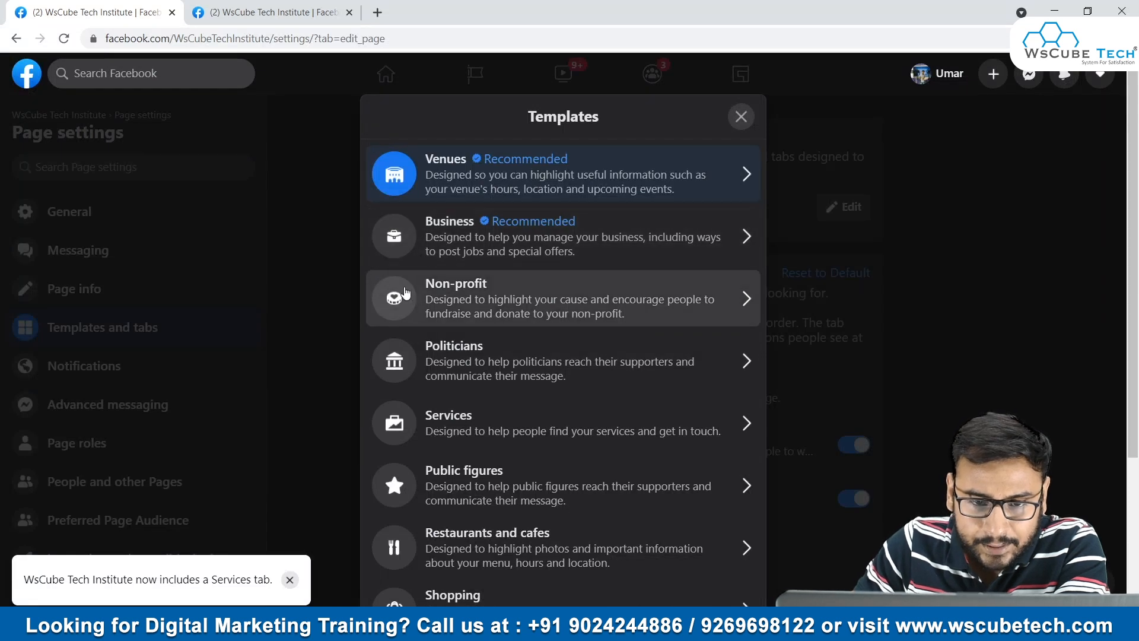
scroll(543, 365, "down", 3)
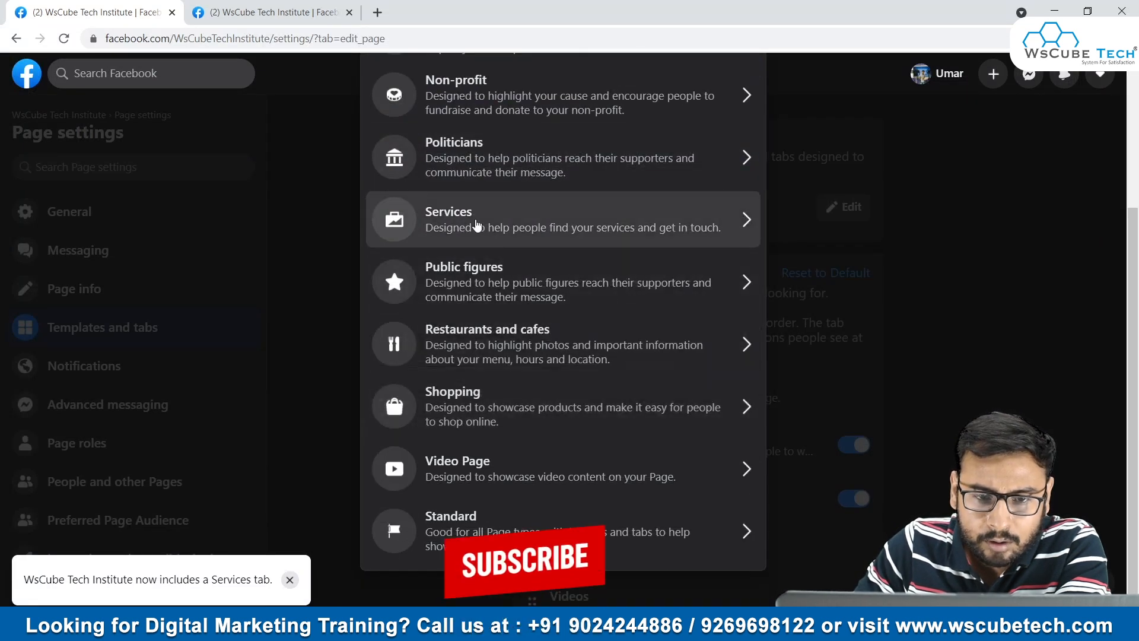
scroll(509, 330, "up", 3)
scroll(550, 401, "down", 2)
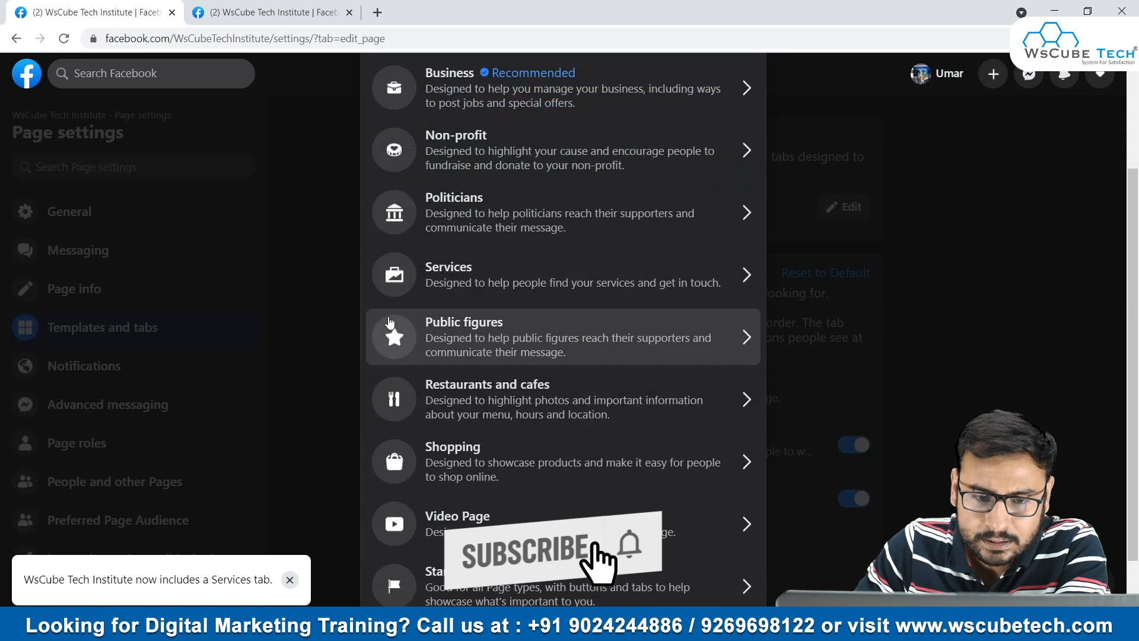
- Preview the Public figures template, examining its tabs, More list, toolbar buttons and the note on tab changes
left_click(541, 356)
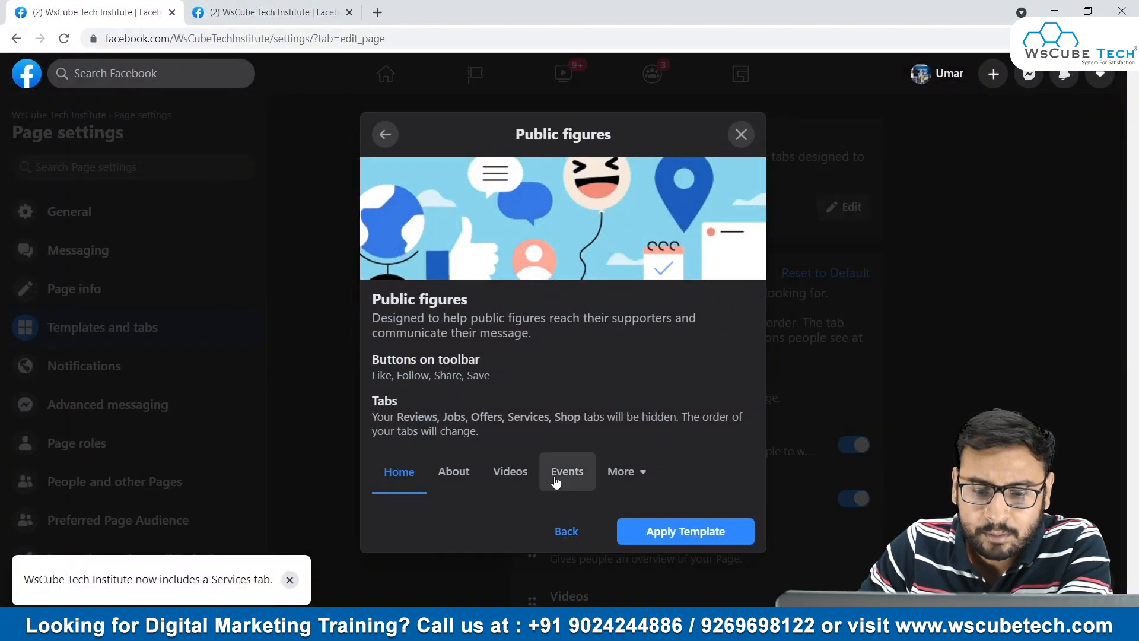
left_click(449, 474)
left_click(513, 473)
left_click(565, 473)
left_click(614, 472)
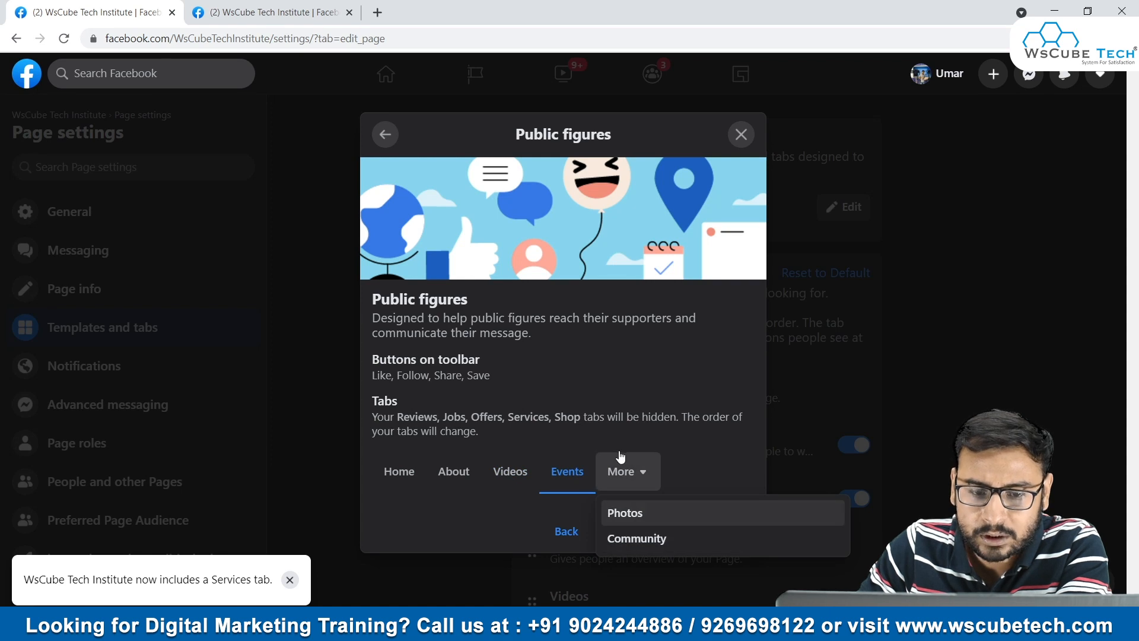
left_click(545, 393)
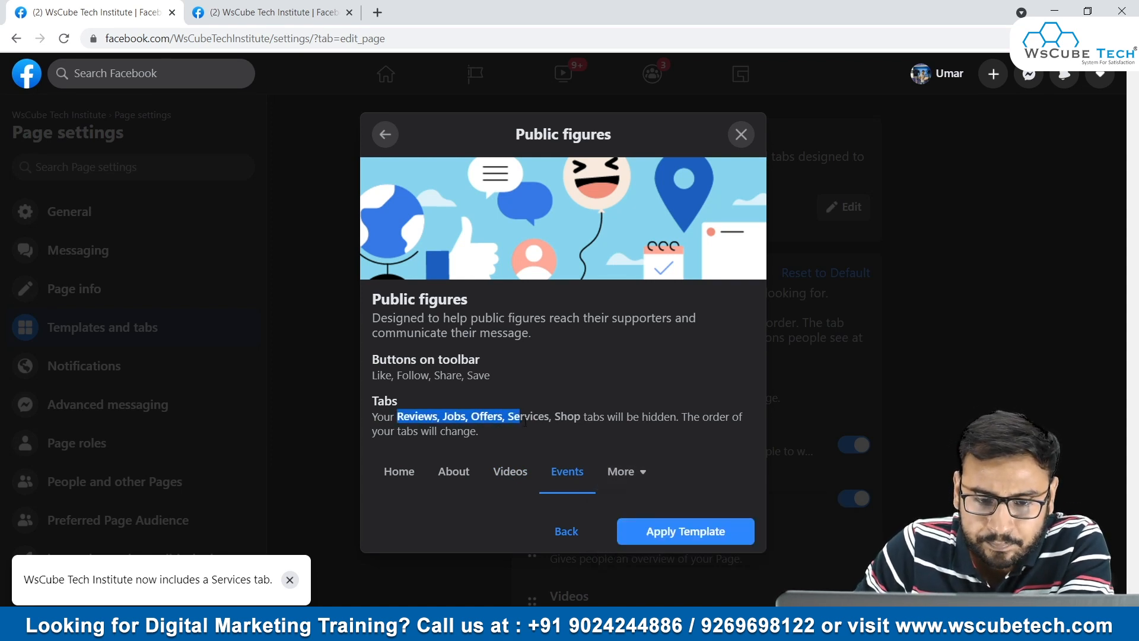
left_click_drag(518, 421, 617, 430)
left_click(413, 394)
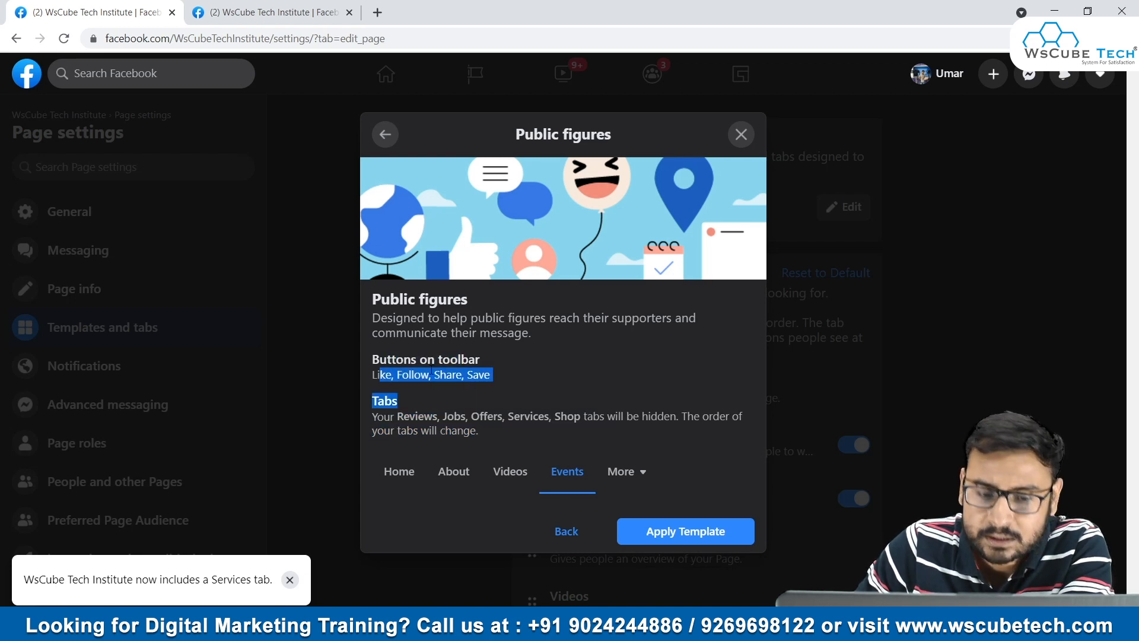
left_click(401, 374)
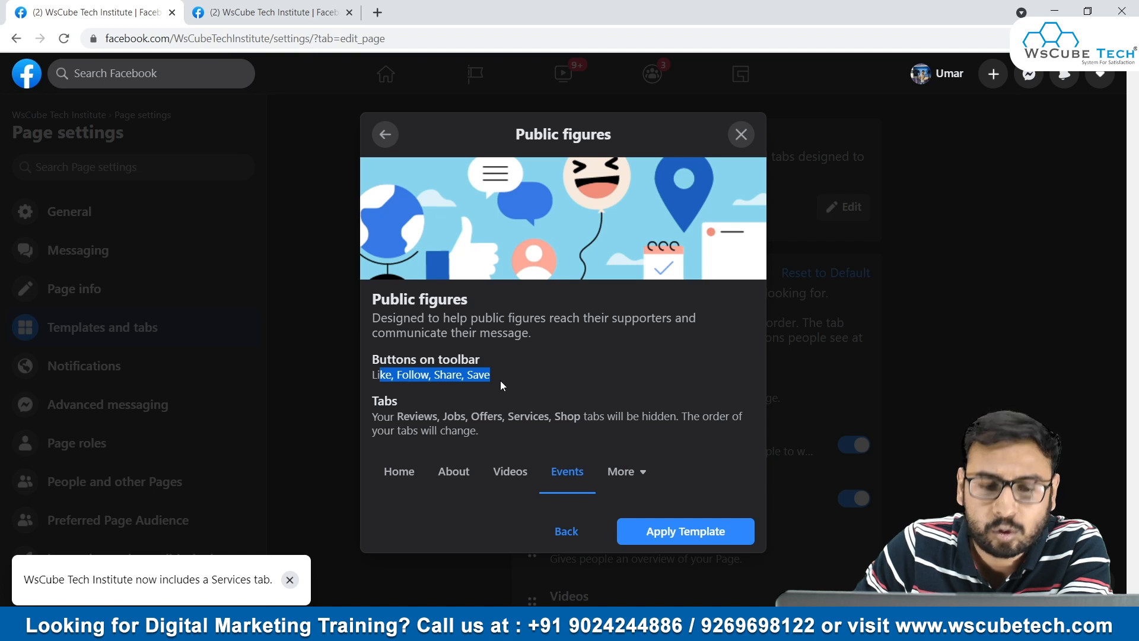
- Open the Add a Button options on the page itself and look through the available visitor actions
left_click(215, 9)
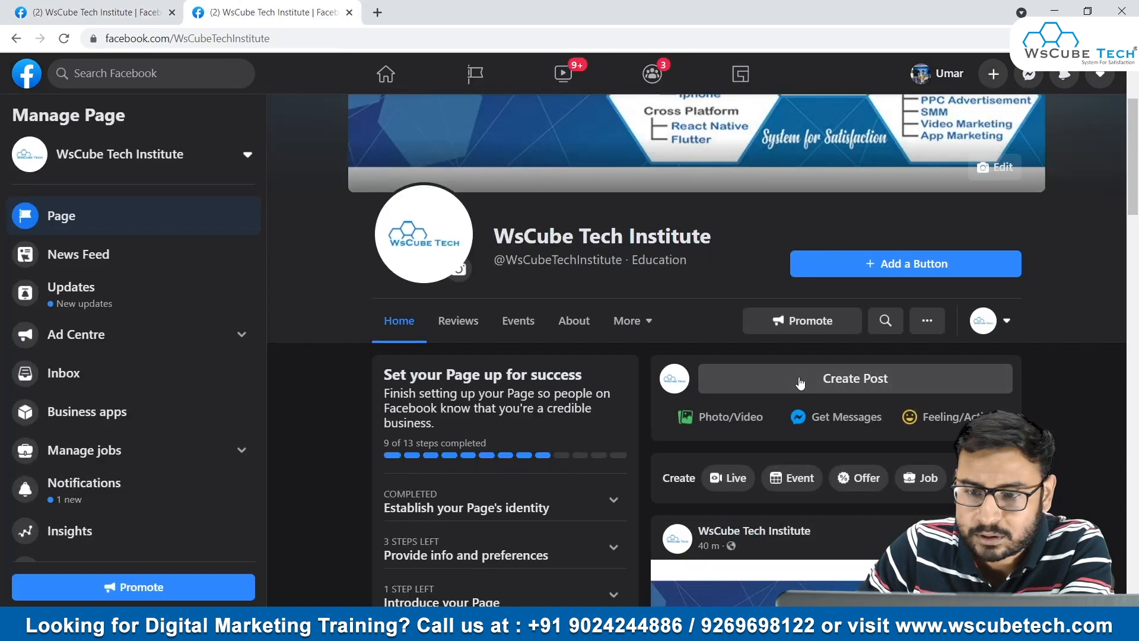
left_click(915, 270)
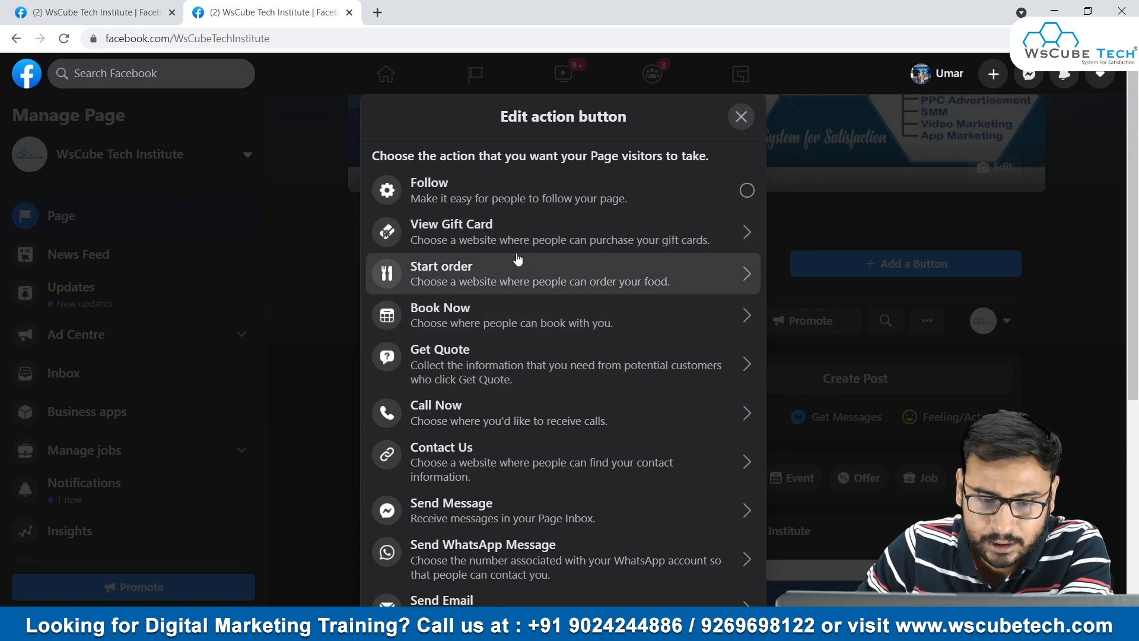
scroll(517, 259, "down", 5)
scroll(541, 247, "up", 5)
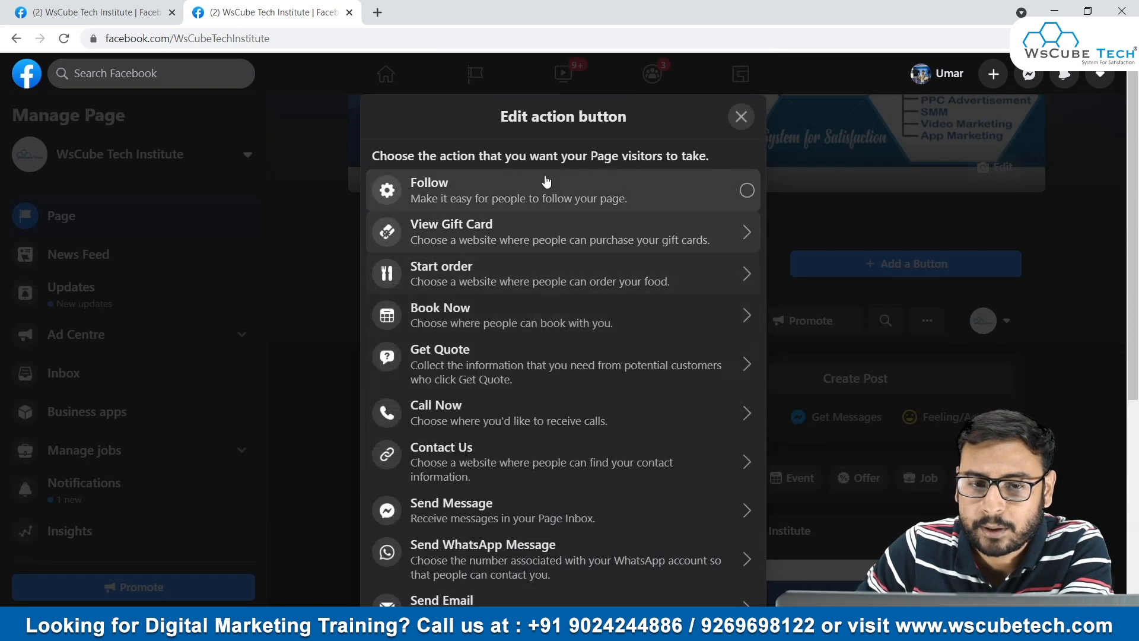
scroll(615, 317, "down", 4)
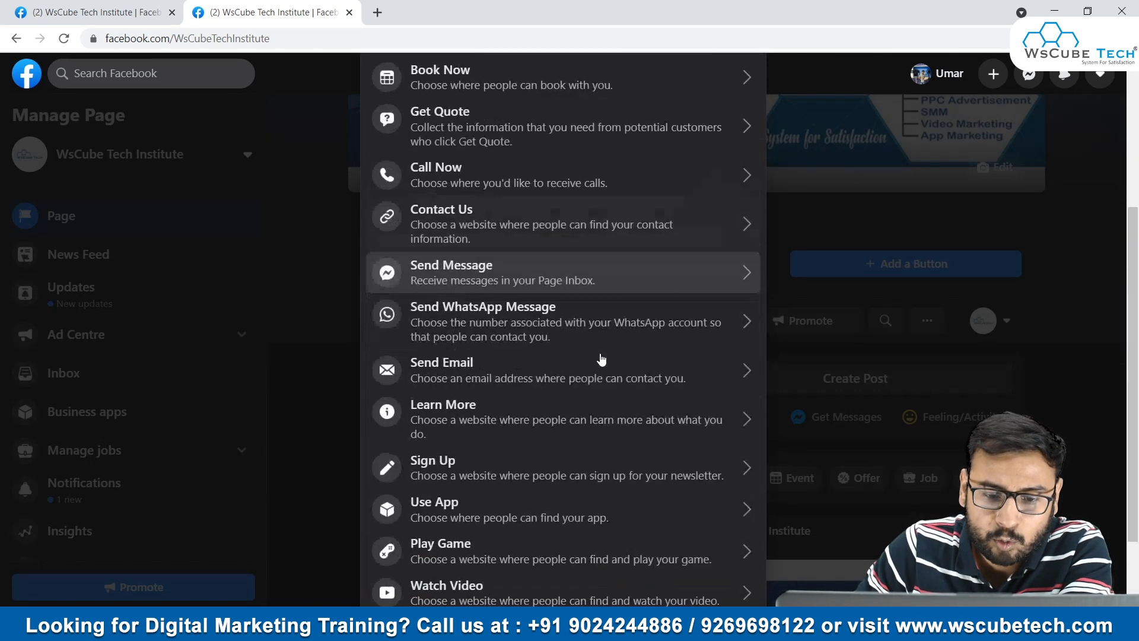
scroll(593, 362, "down", 2)
scroll(579, 365, "up", 6)
left_click(921, 253)
- Leave the Public figures preview and examine the Business template's tabs and More list
left_click(31, 7)
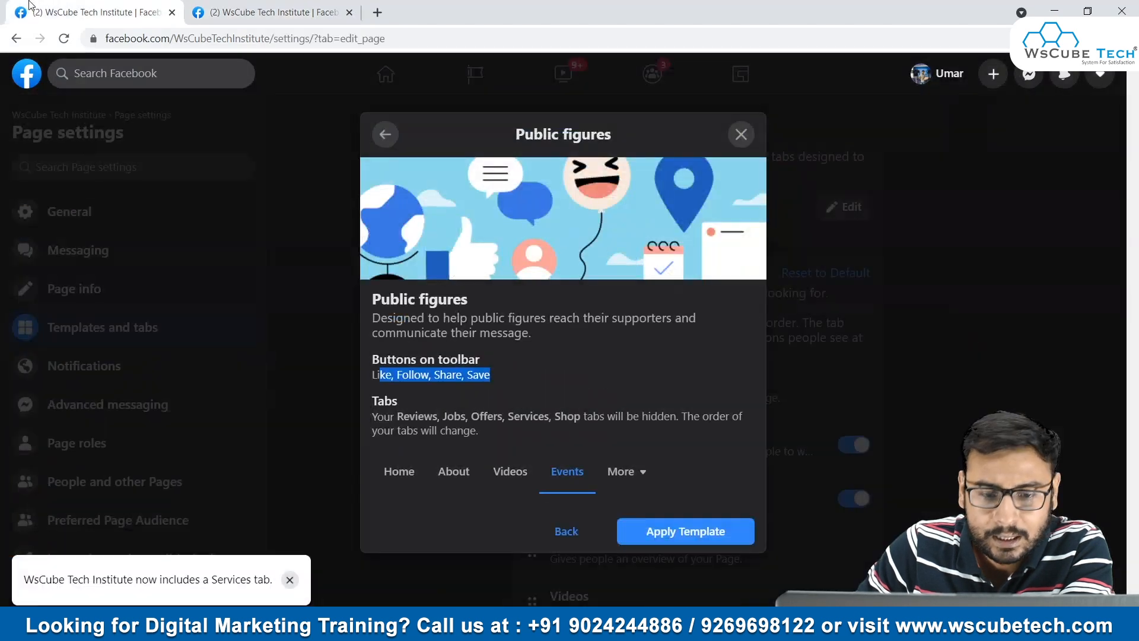
left_click(573, 530)
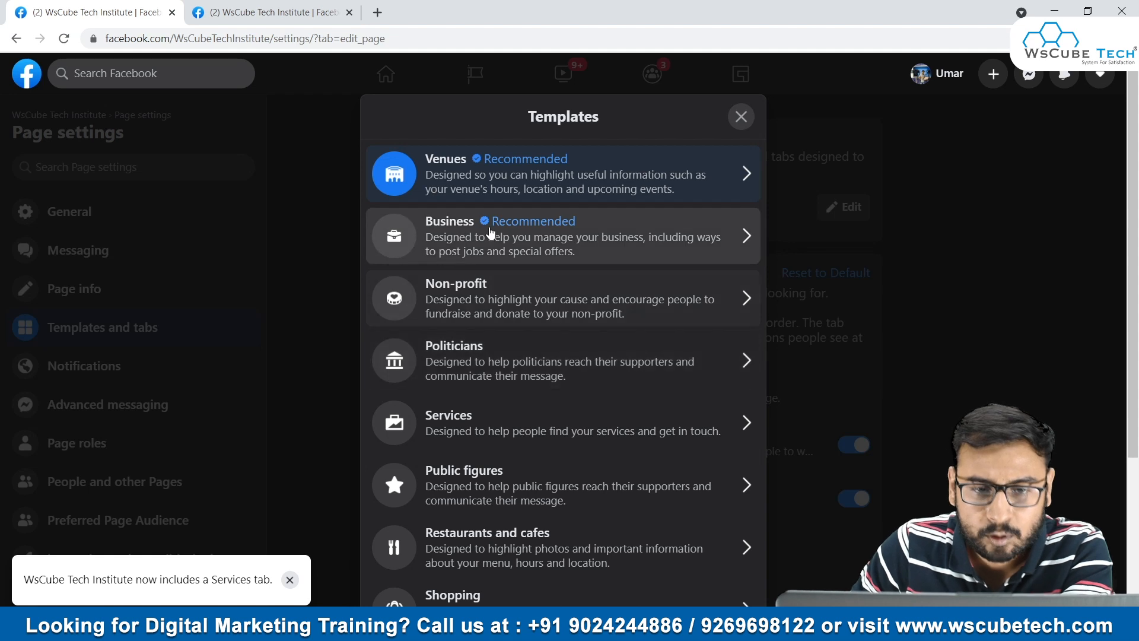
left_click(489, 228)
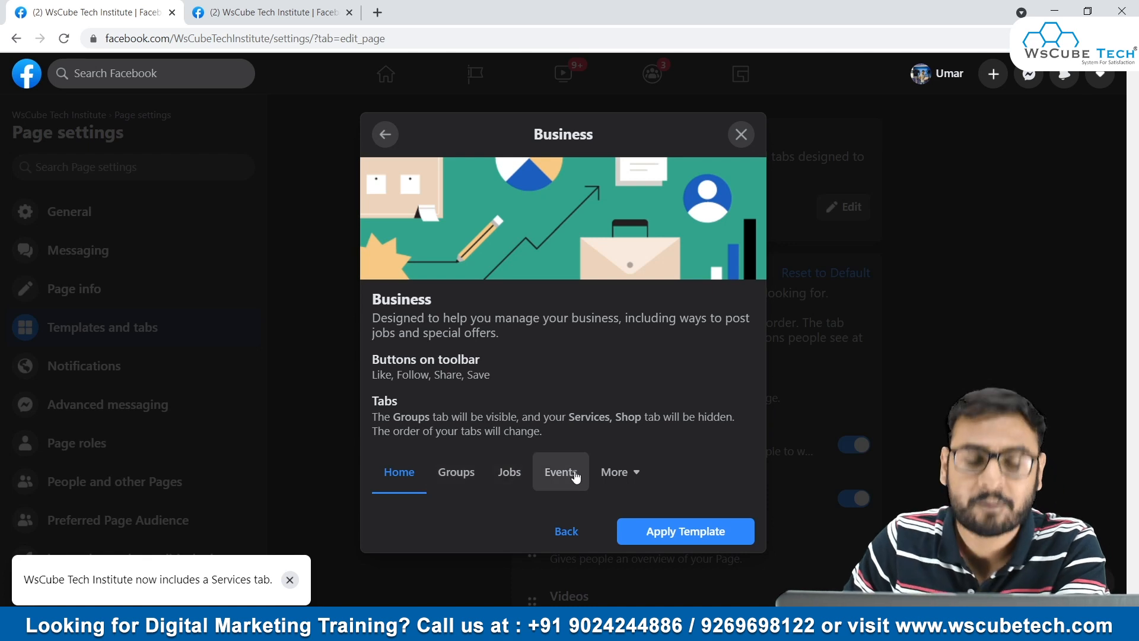
left_click(620, 471)
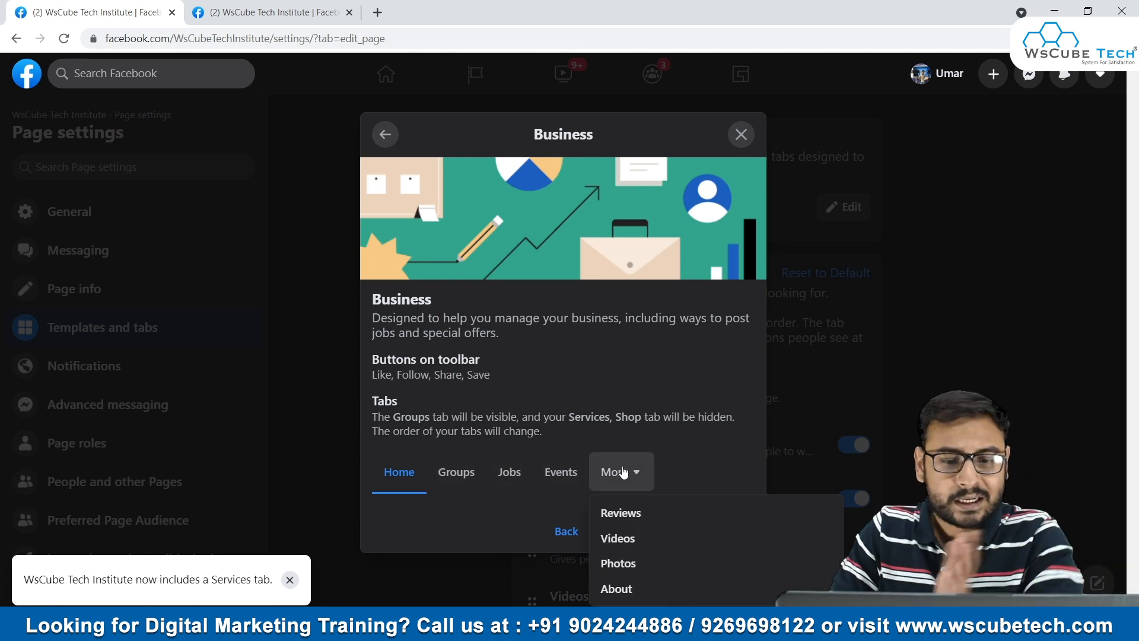
left_click(558, 532)
- Preview the Standard and Shopping templates and close the template chooser without applying one
scroll(511, 318, "down", 3)
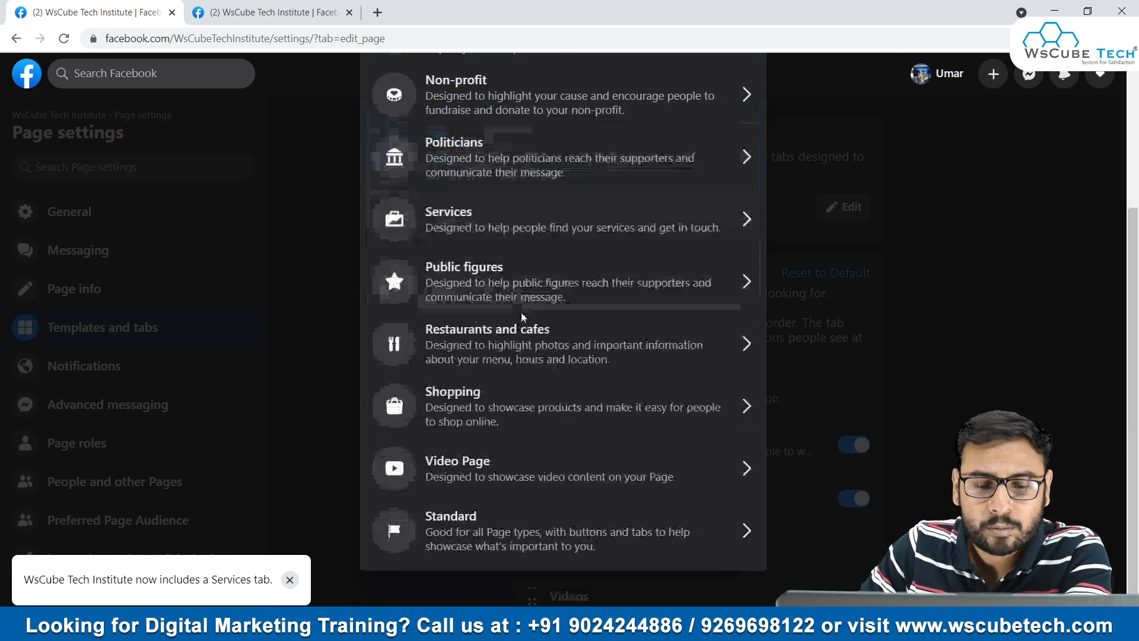
left_click(575, 530)
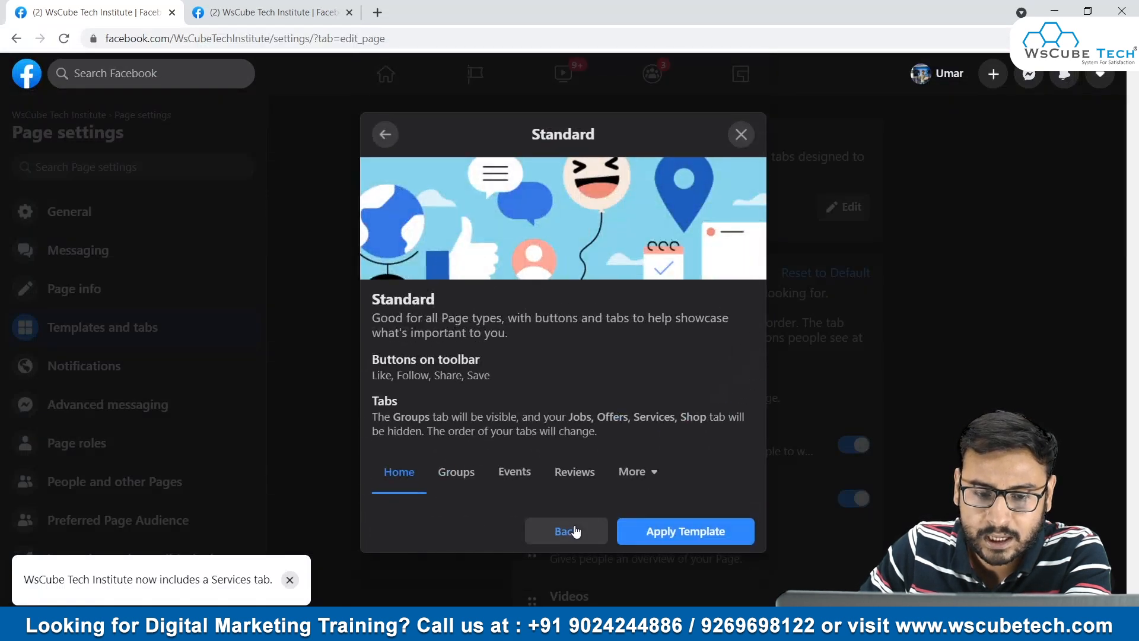
left_click(562, 543)
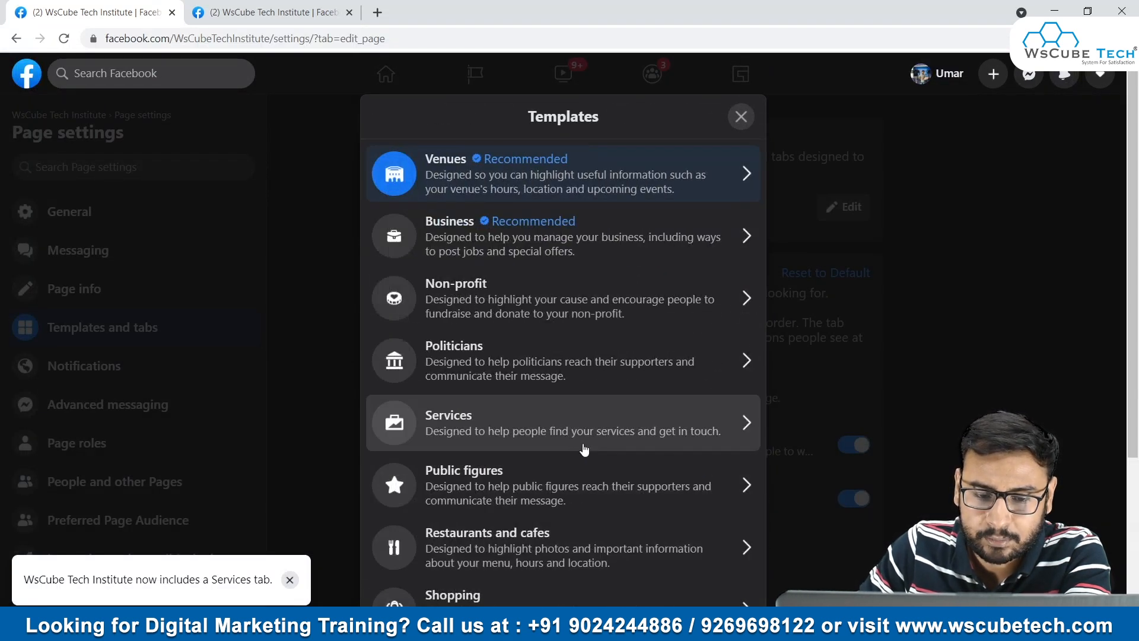
scroll(652, 451, "down", 5)
scroll(600, 459, "up", 1)
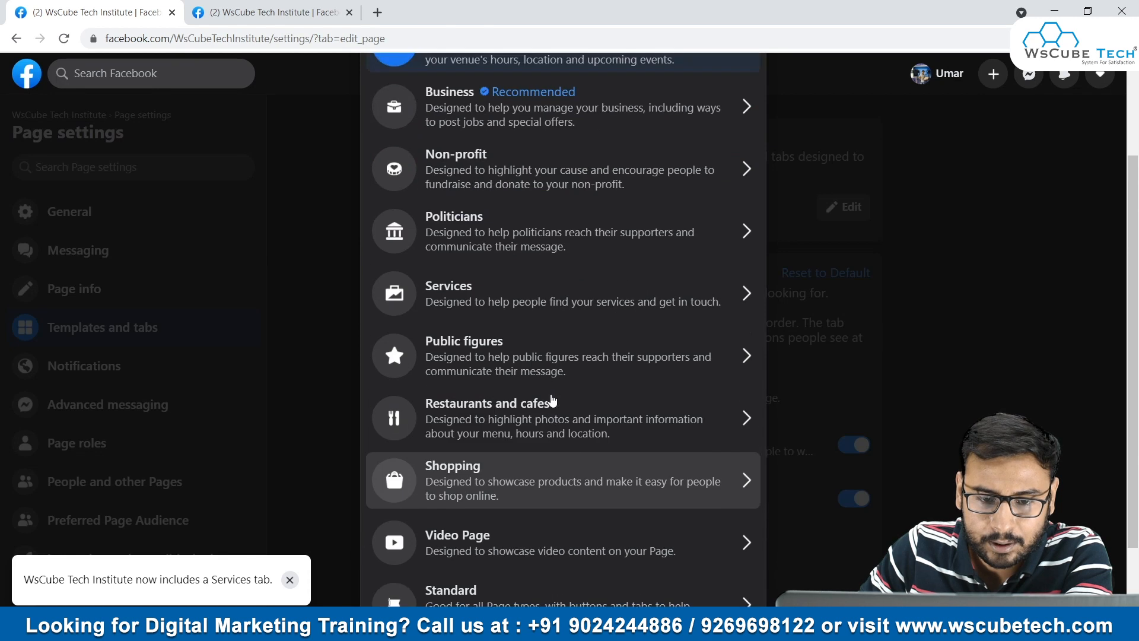
left_click(540, 464)
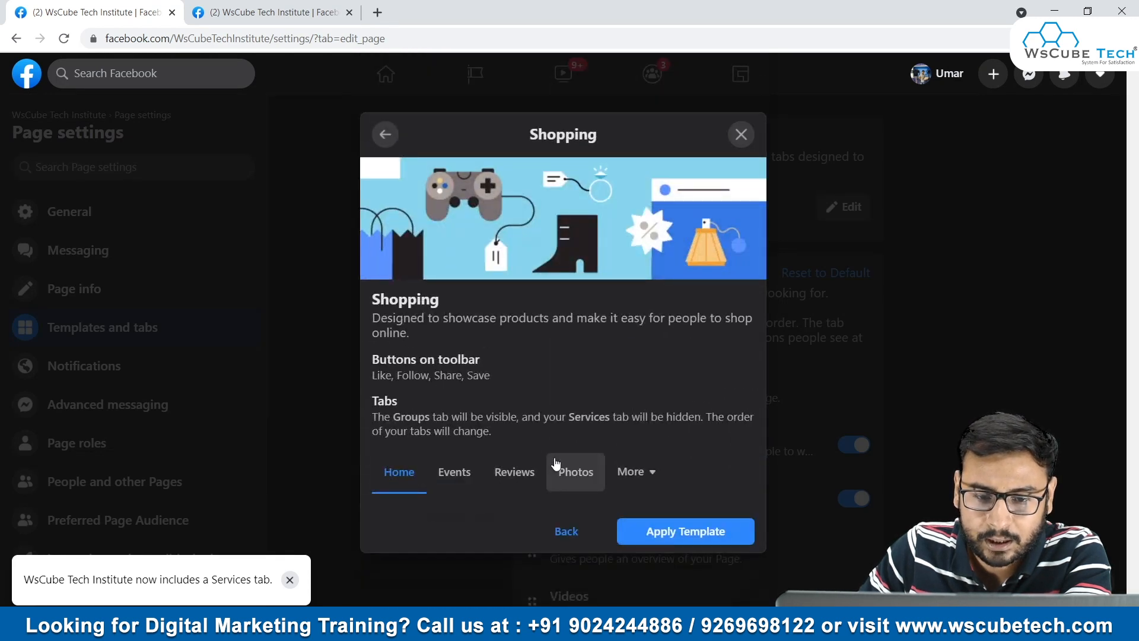
left_click(564, 532)
left_click(981, 339)
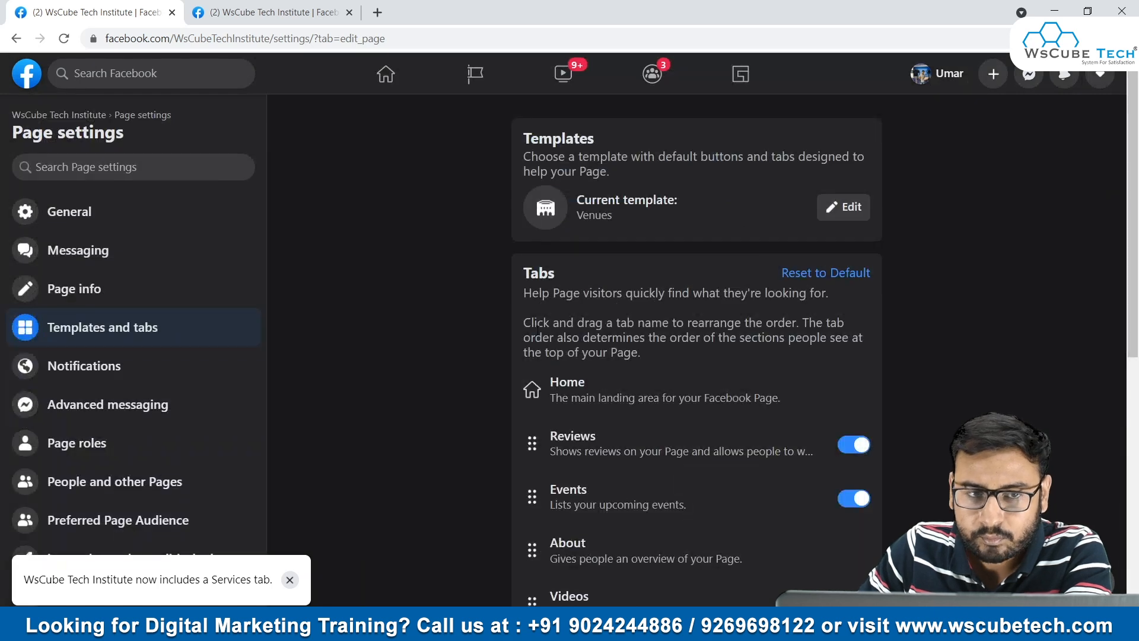
- Reset the page's tabs to default in the Templates and tabs settings and review the tab list
left_click(351, 86)
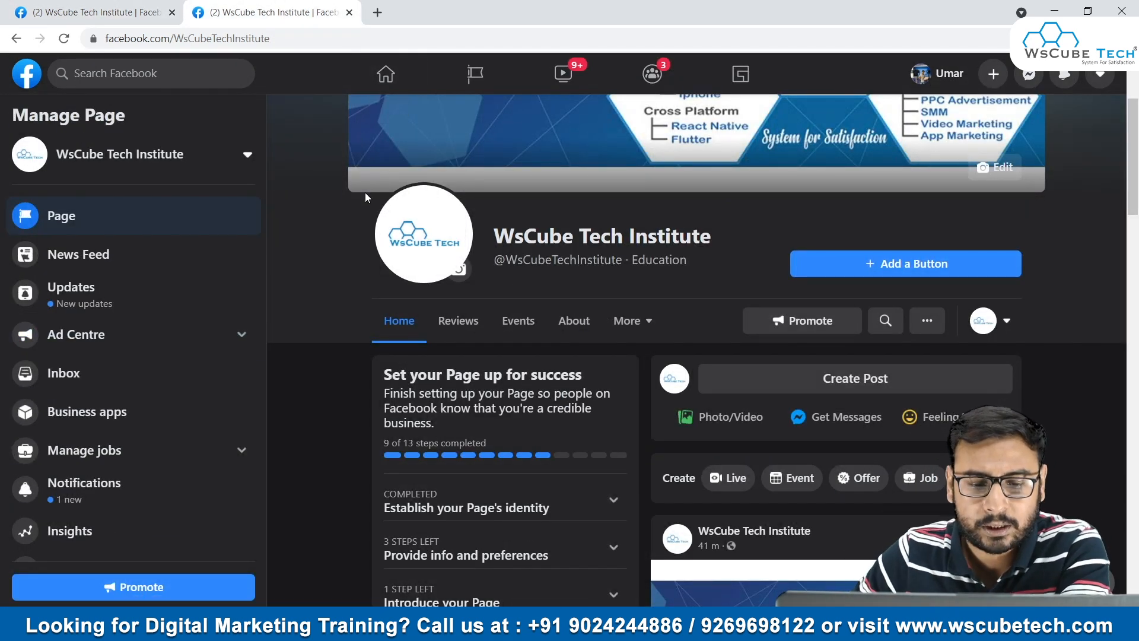
left_click(83, 11)
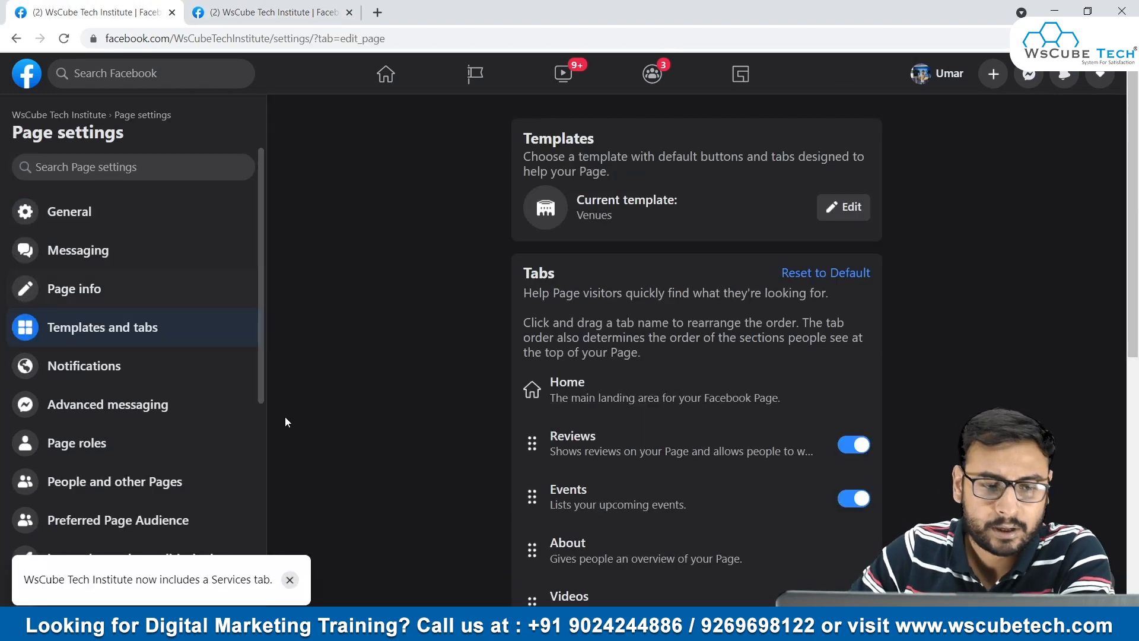
left_click(290, 580)
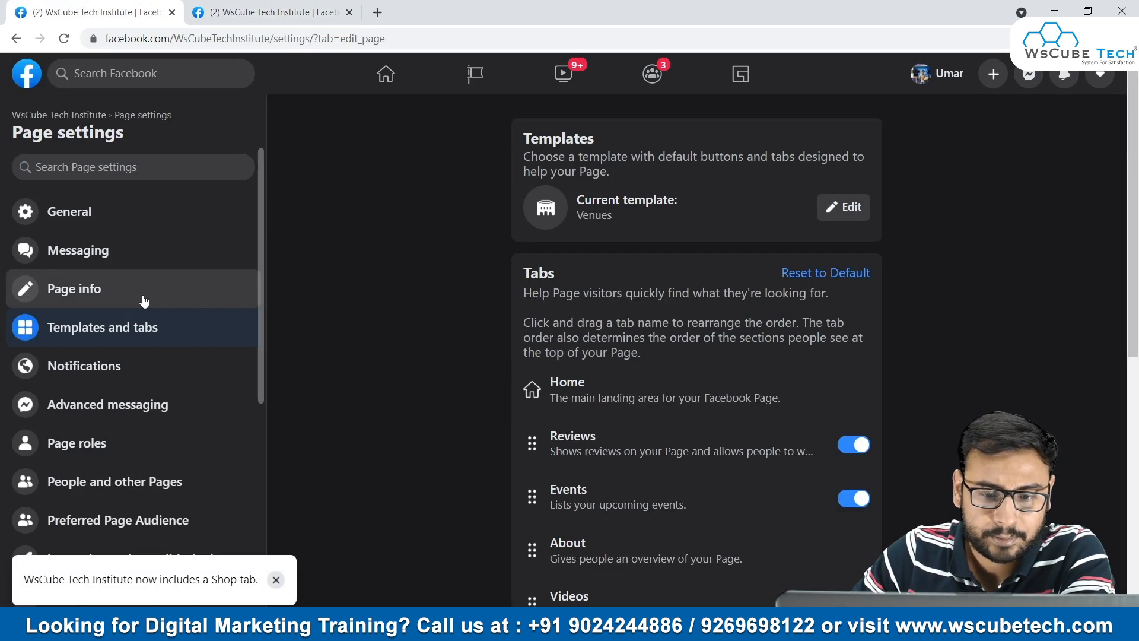
scroll(665, 336, "down", 3)
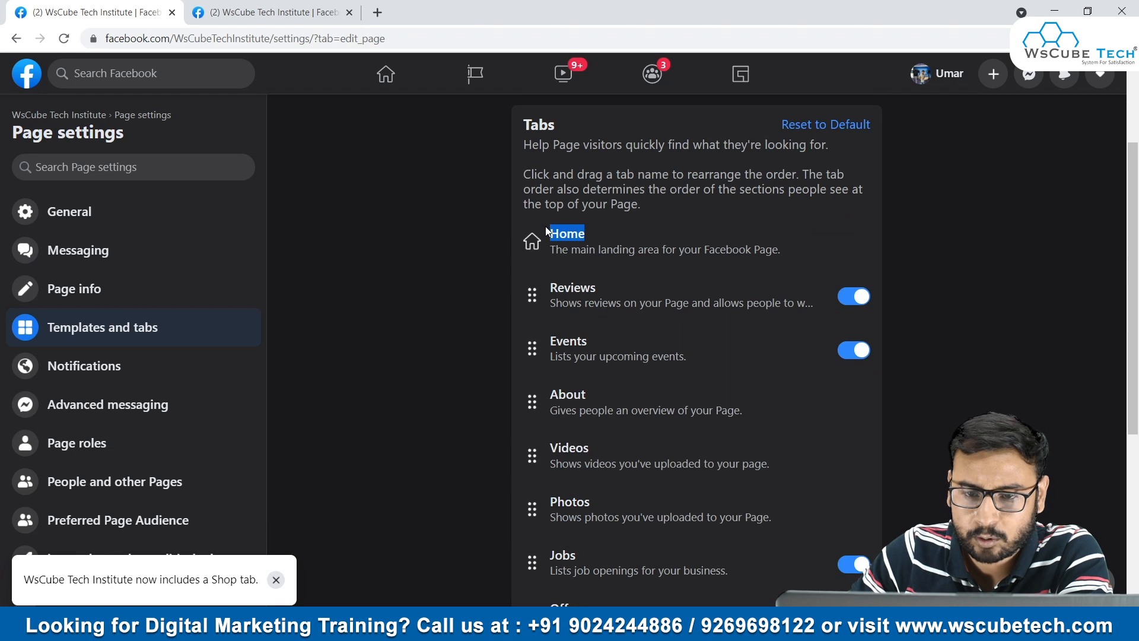
left_click_drag(756, 259, 471, 232)
left_click_drag(705, 259, 560, 233)
scroll(718, 284, "up", 2)
left_click(809, 273)
scroll(730, 344, "down", 7)
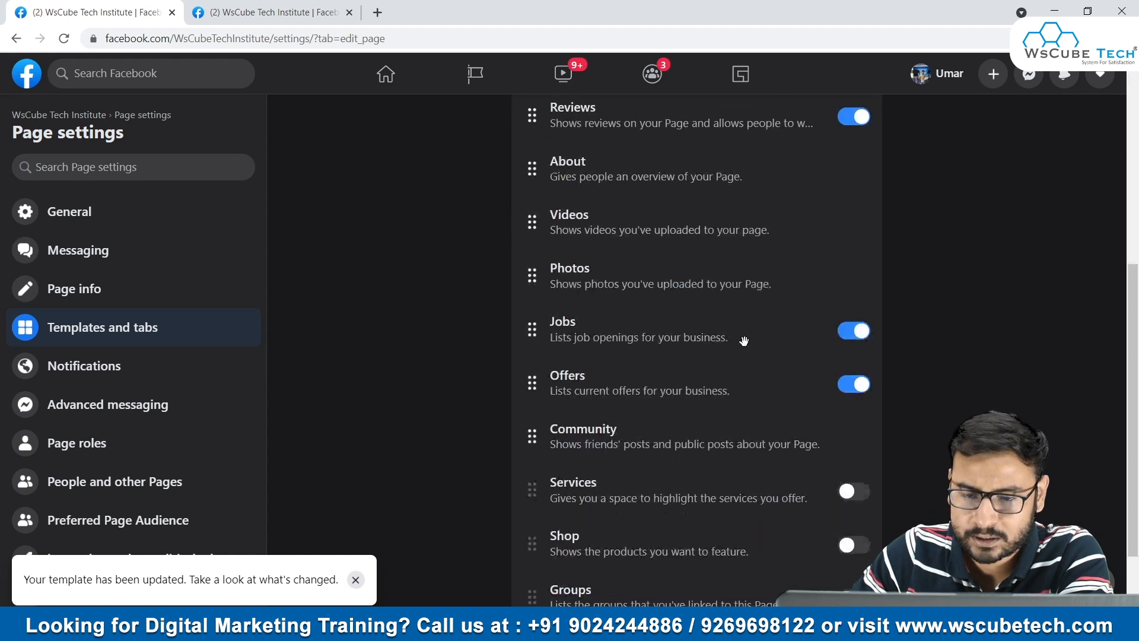
- Dismiss the template update notice and look through the Other actions list on the business page
left_click(351, 578)
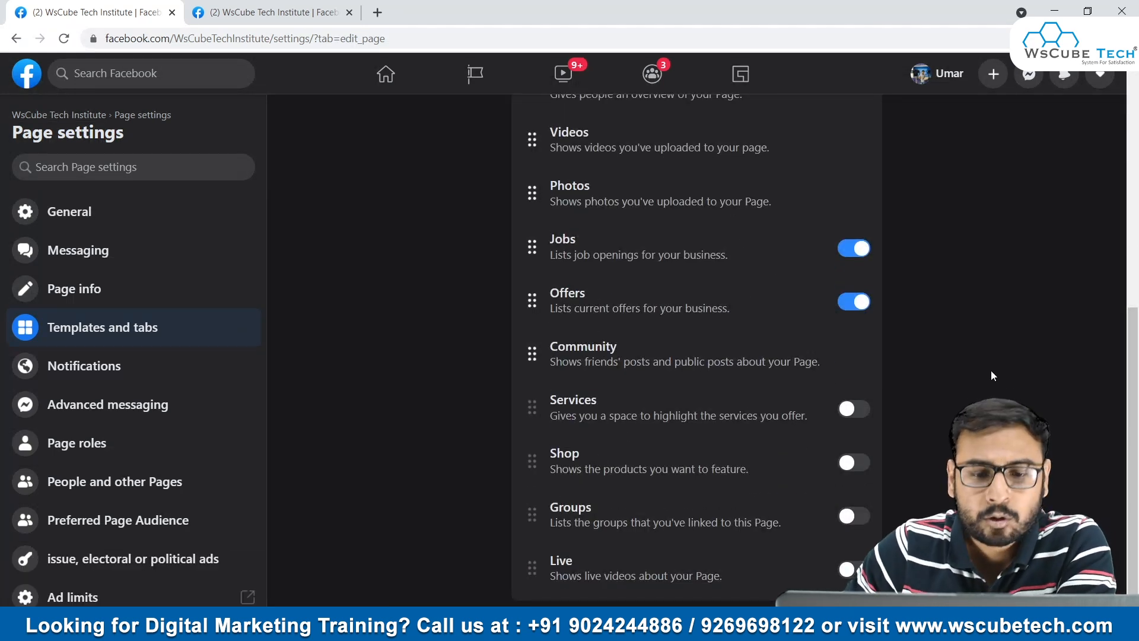
left_click(269, 12)
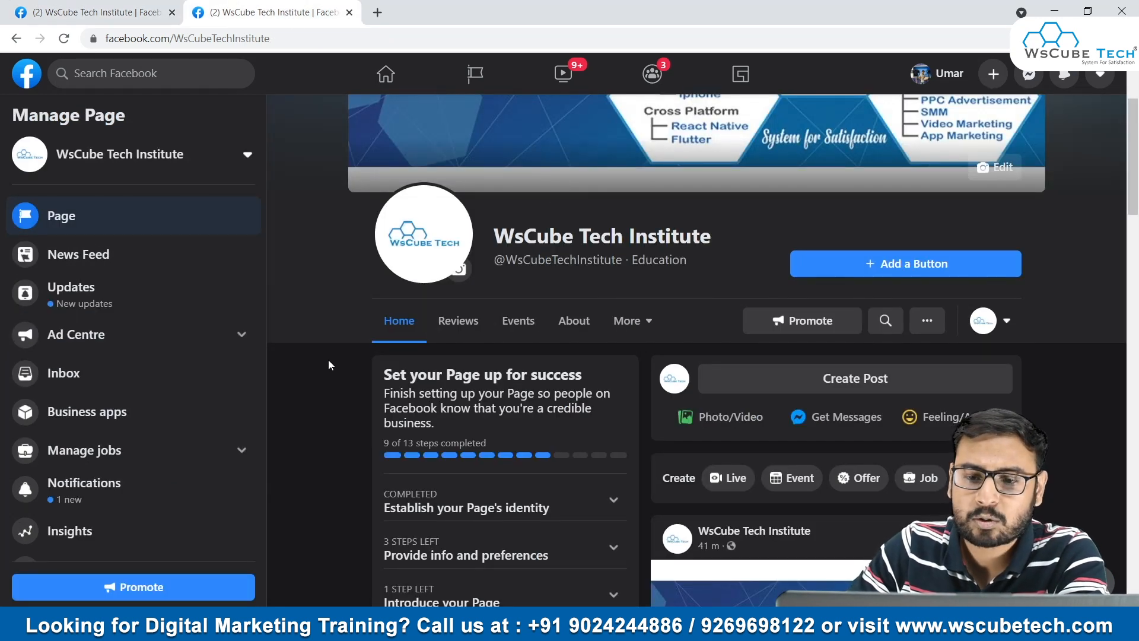
left_click(927, 320)
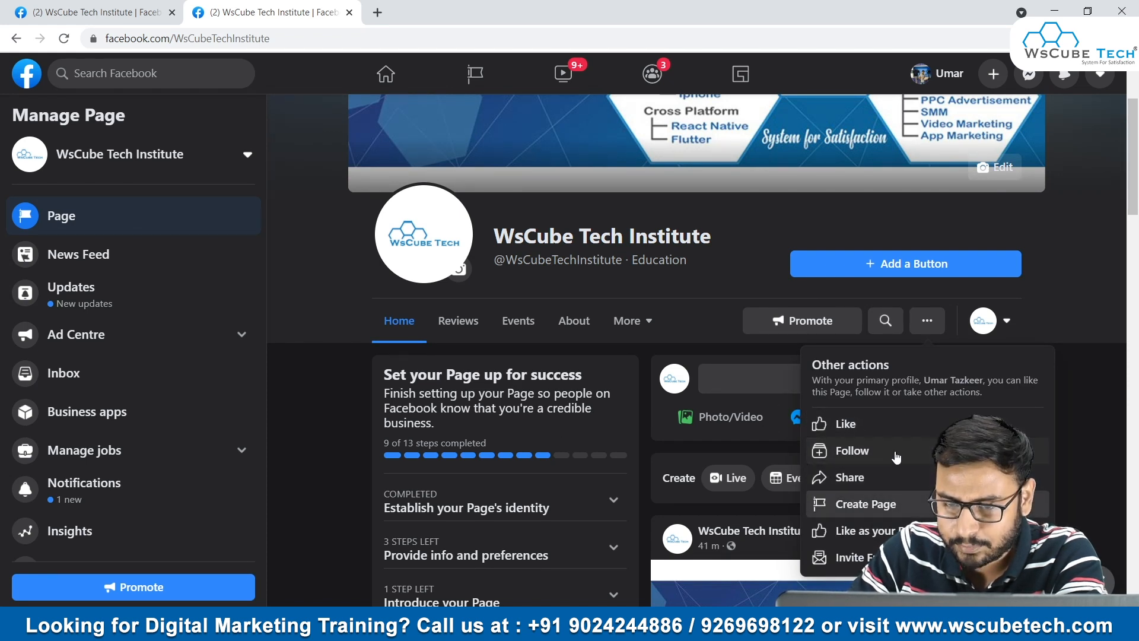
left_click(1064, 331)
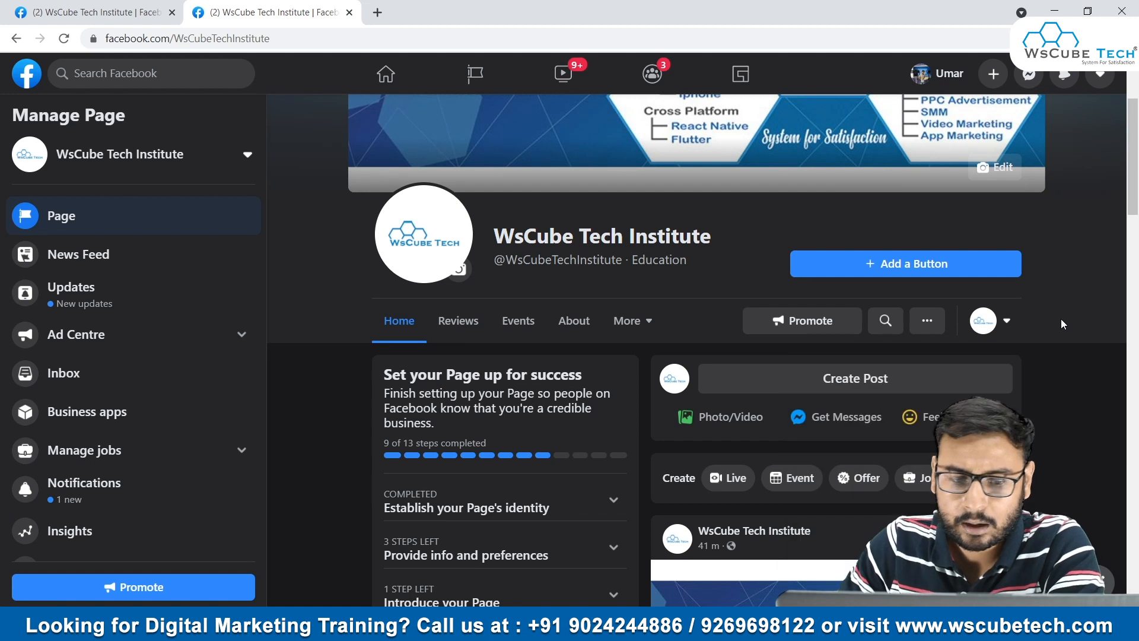
- Look through the page's action button choices and close them without choosing one
left_click(891, 275)
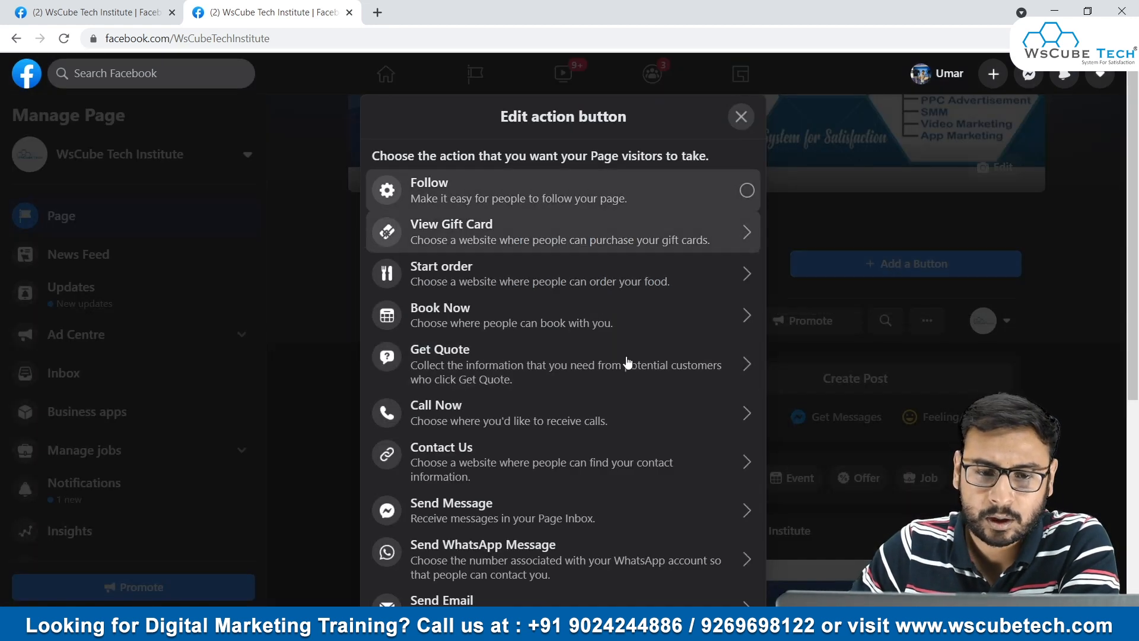
scroll(547, 267, "down", 5)
scroll(558, 268, "up", 5)
left_click(741, 116)
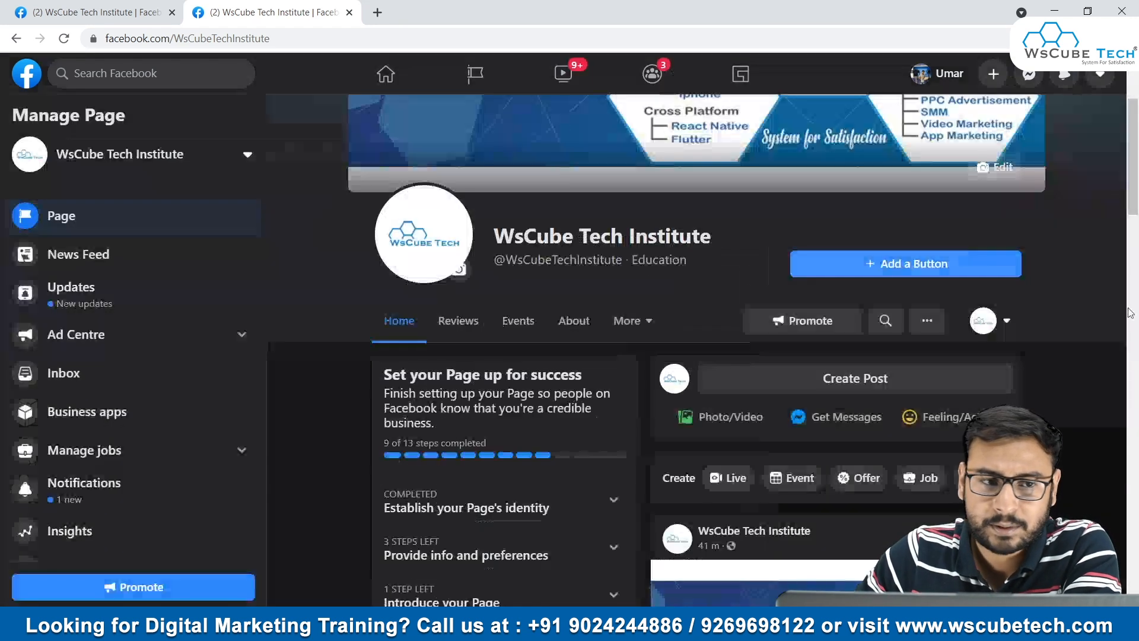
- Return to the page settings and review the global and page interaction notification settings
left_click(93, 7)
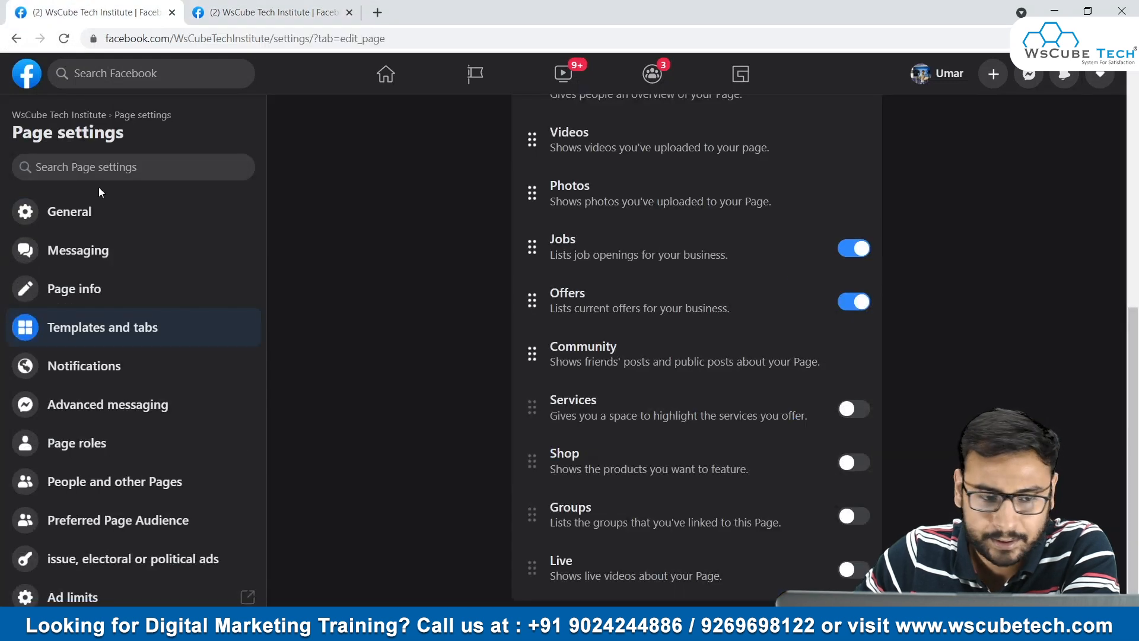
left_click(128, 368)
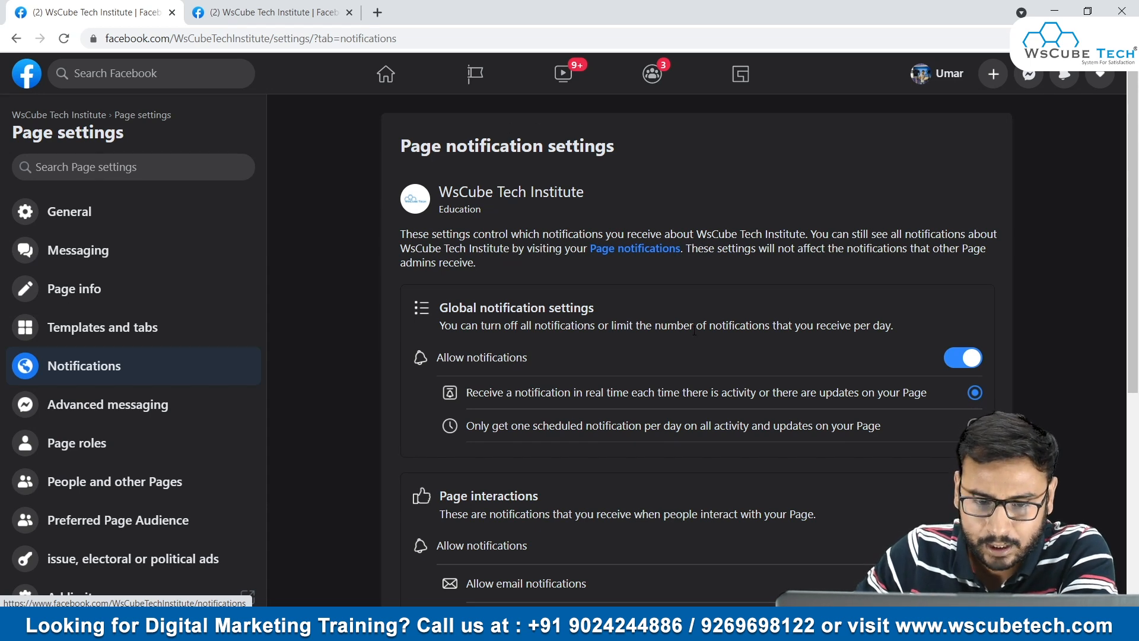
scroll(695, 330, "down", 4)
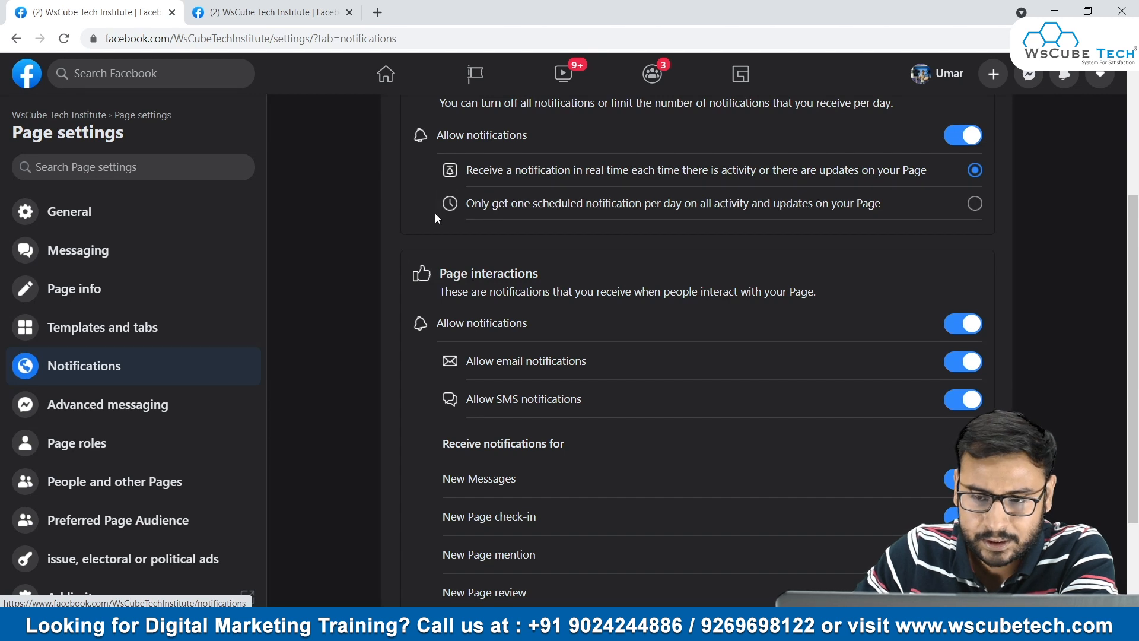
scroll(539, 408, "down", 2)
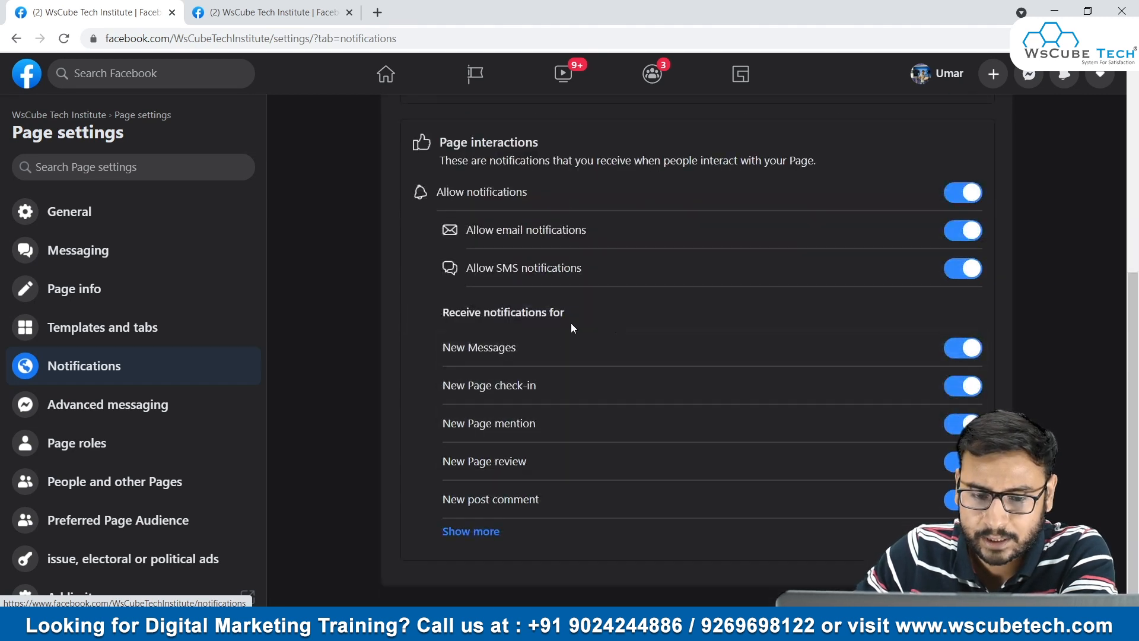
scroll(522, 267, "up", 6)
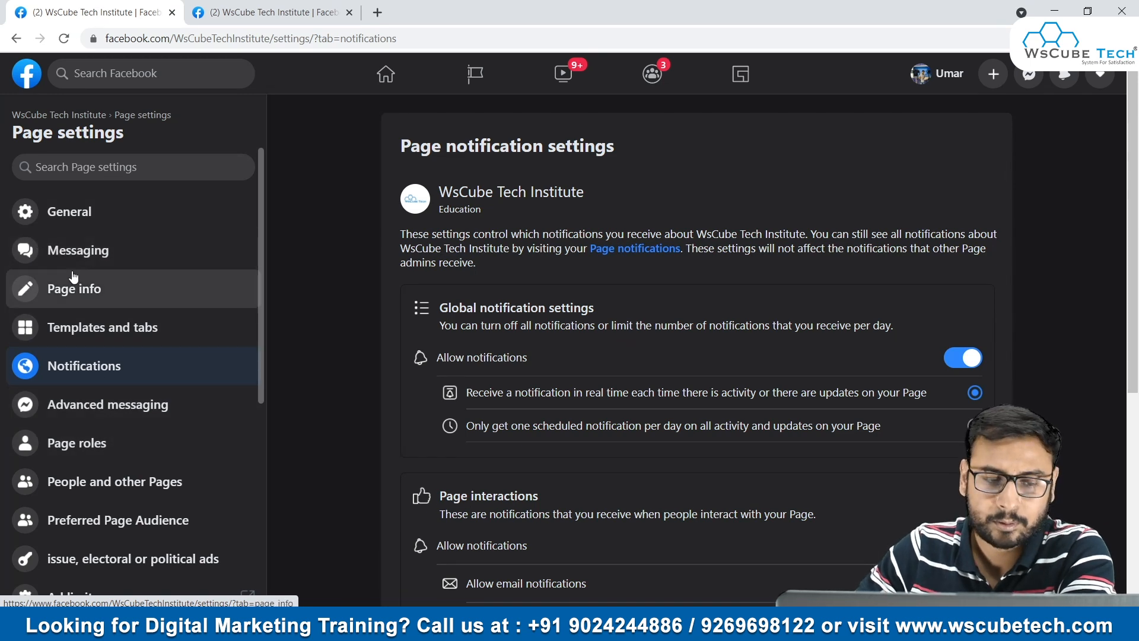
- Examine the authorisation page for issue, electoral or political ads in the page settings
scroll(115, 435, "down", 3)
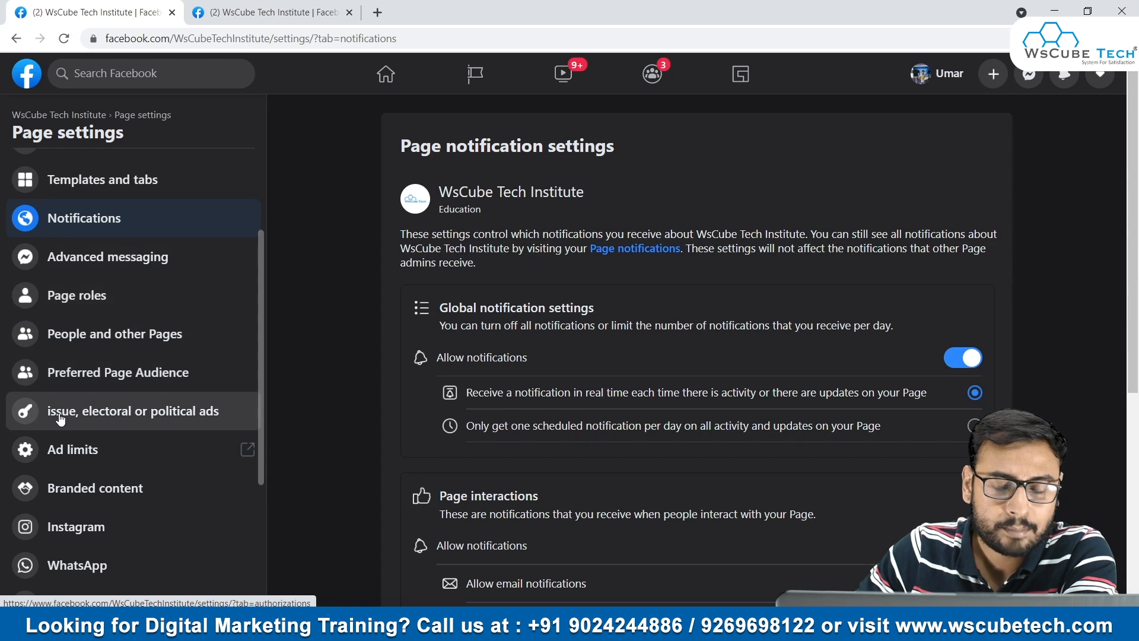
left_click(92, 419)
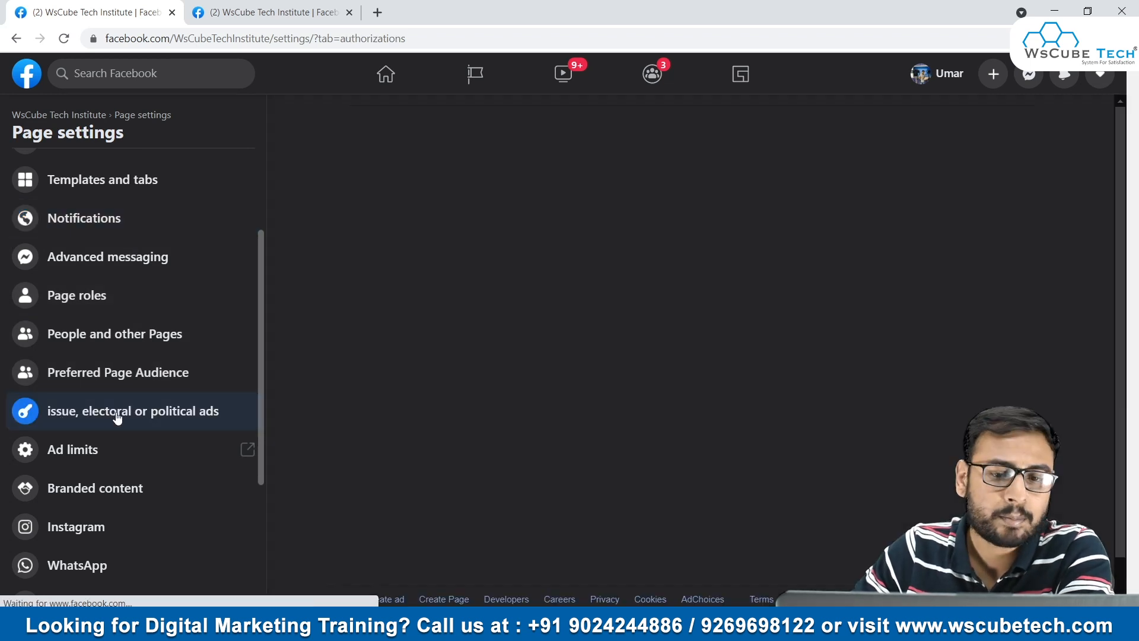
scroll(611, 370, "down", 10)
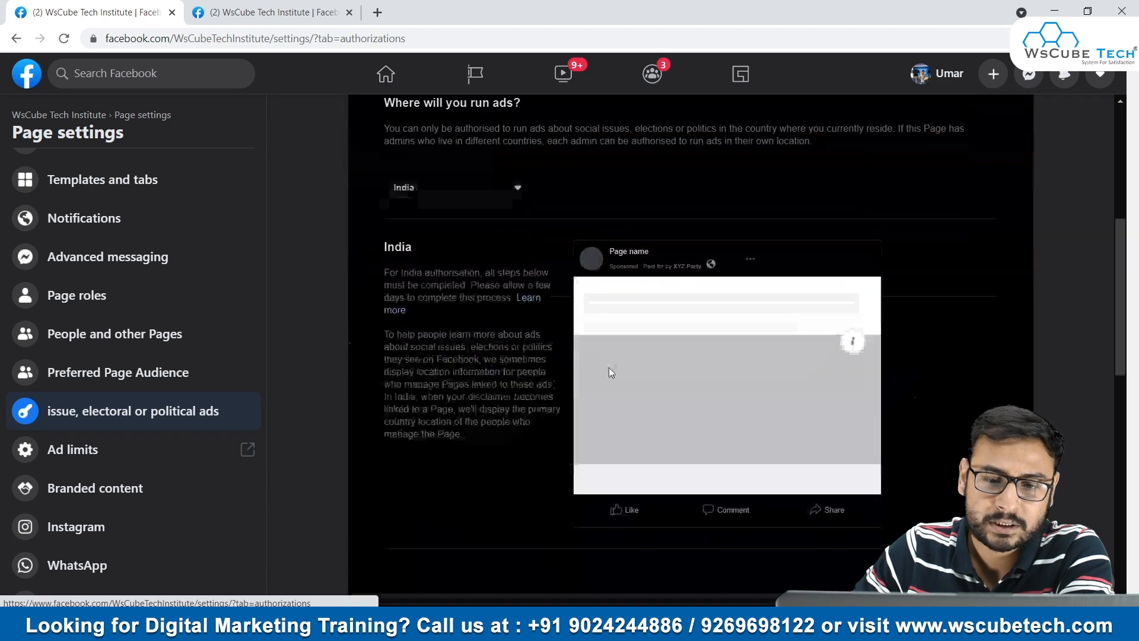
scroll(623, 382, "up", 5)
- View the Instagram and WhatsApp connection settings for the page
scroll(89, 391, "down", 3)
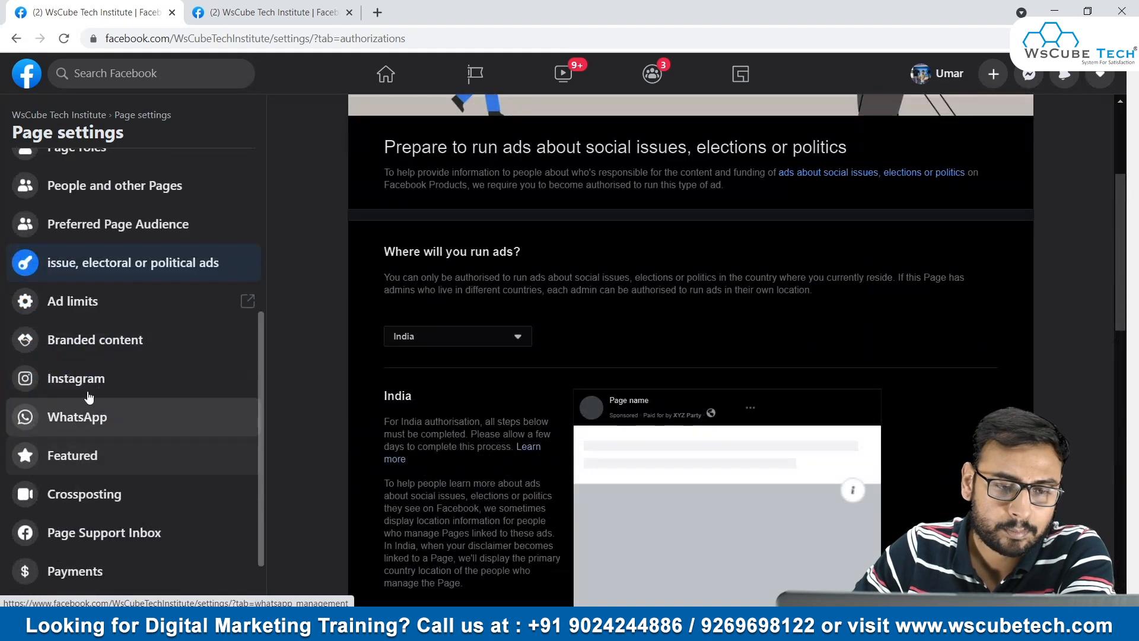
left_click(85, 382)
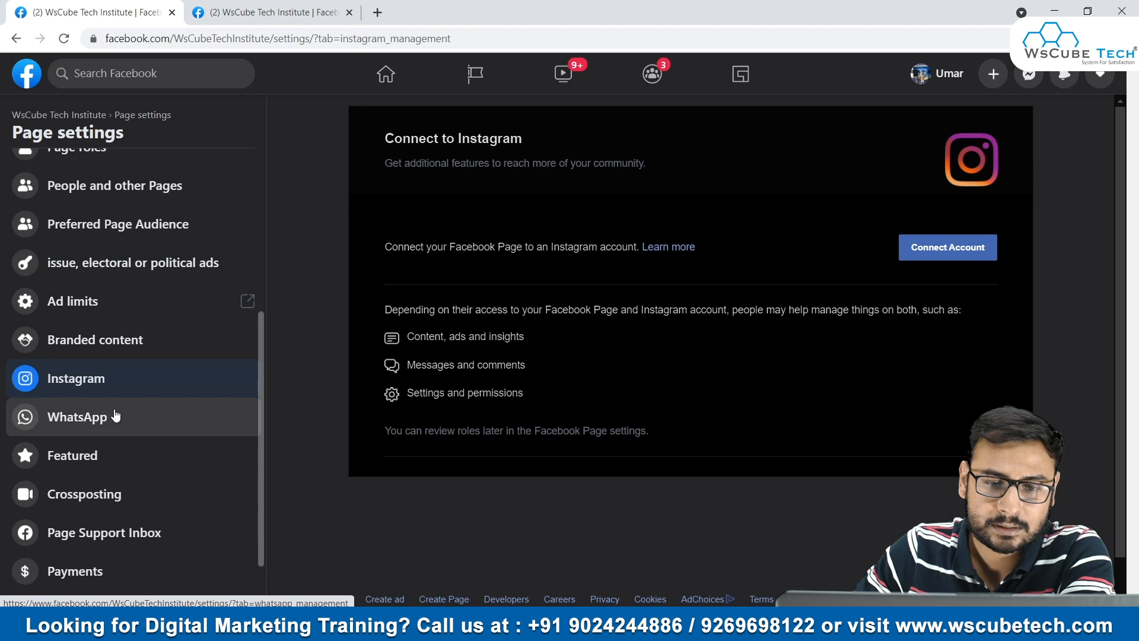
left_click(111, 426)
- Review the Page management history for actions taken by the page's managers
scroll(172, 426, "down", 2)
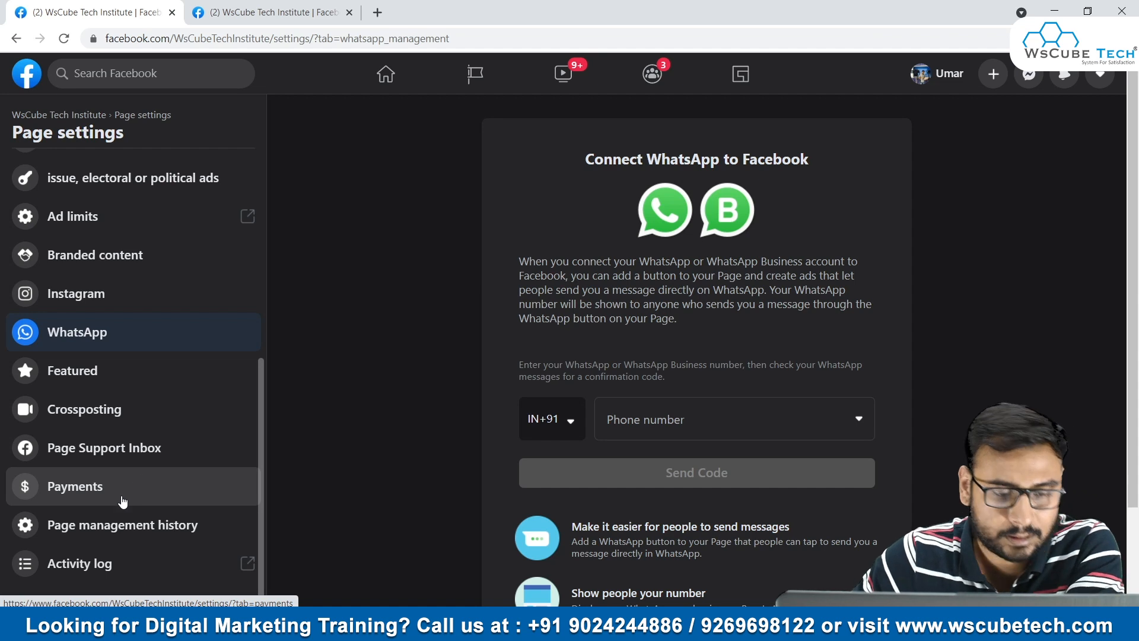
left_click(115, 525)
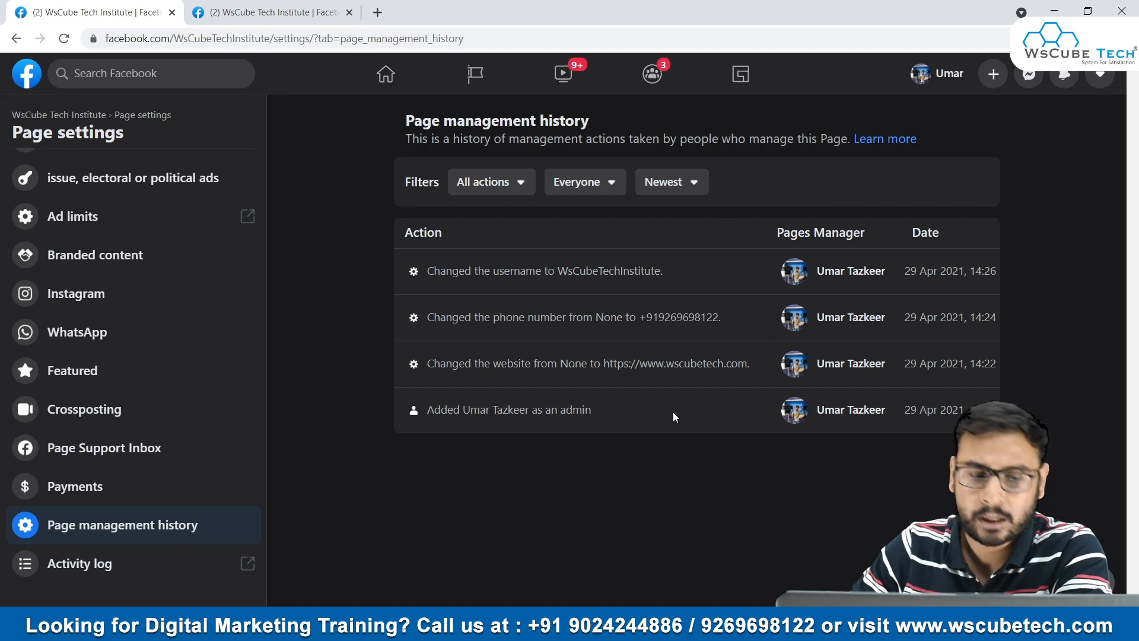
- Check the Page visibility options in the General settings and cancel without changing them
scroll(147, 440, "up", 6)
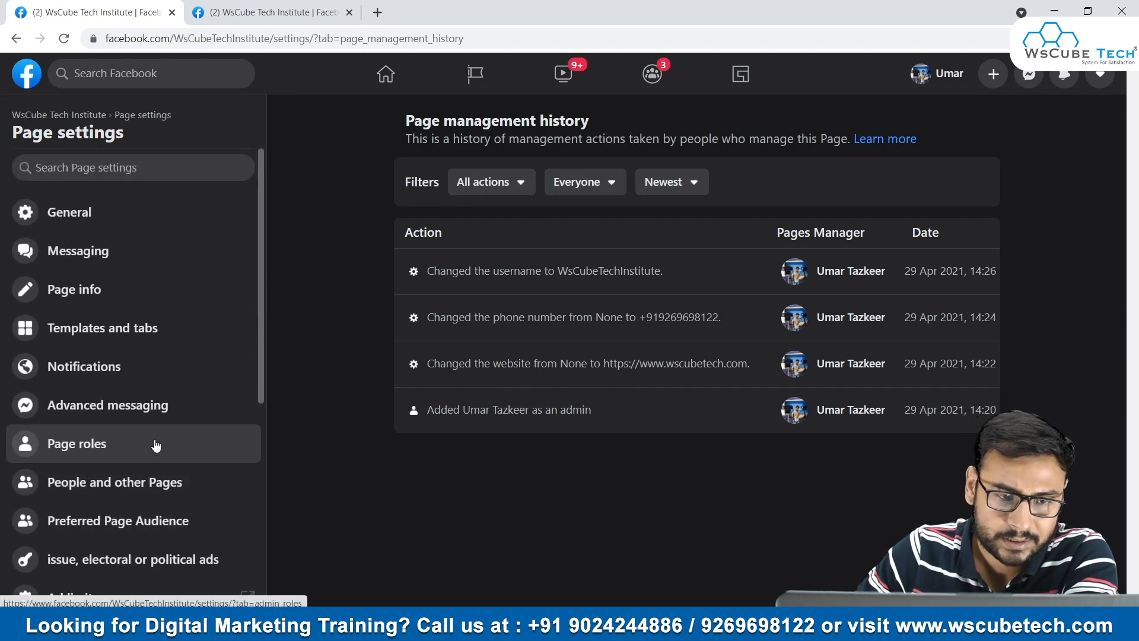
left_click(173, 220)
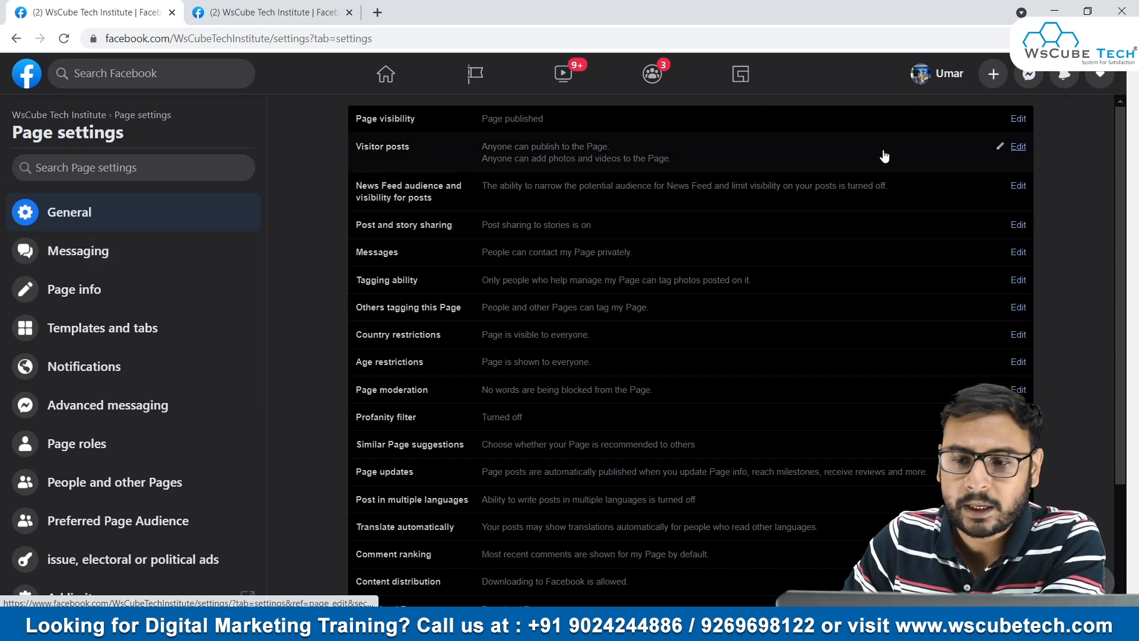
left_click(1018, 118)
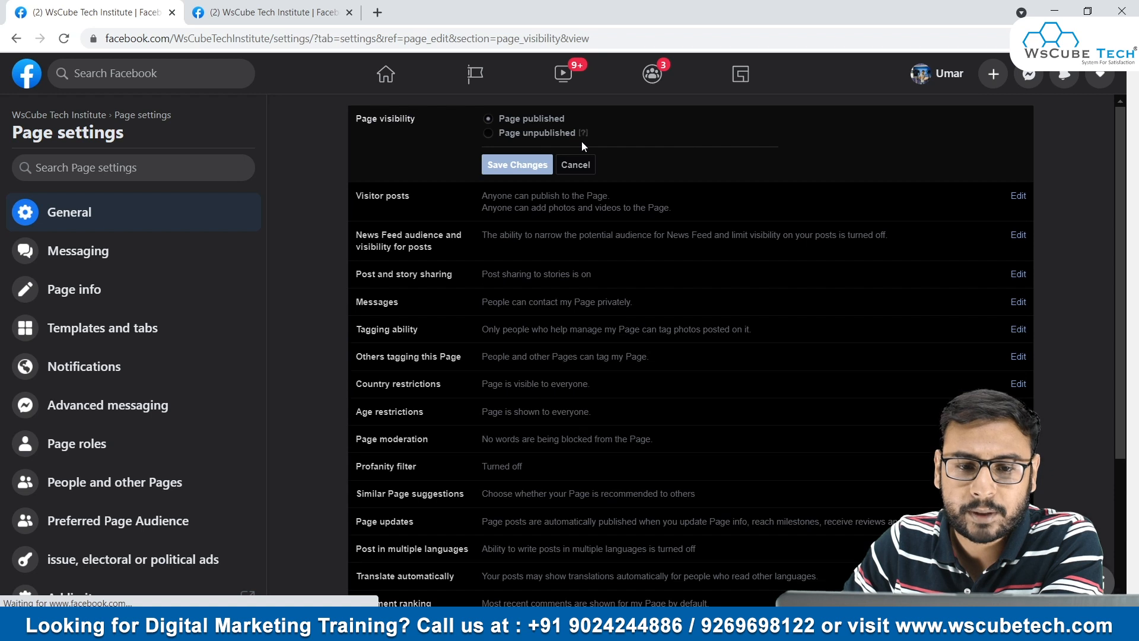
left_click(590, 164)
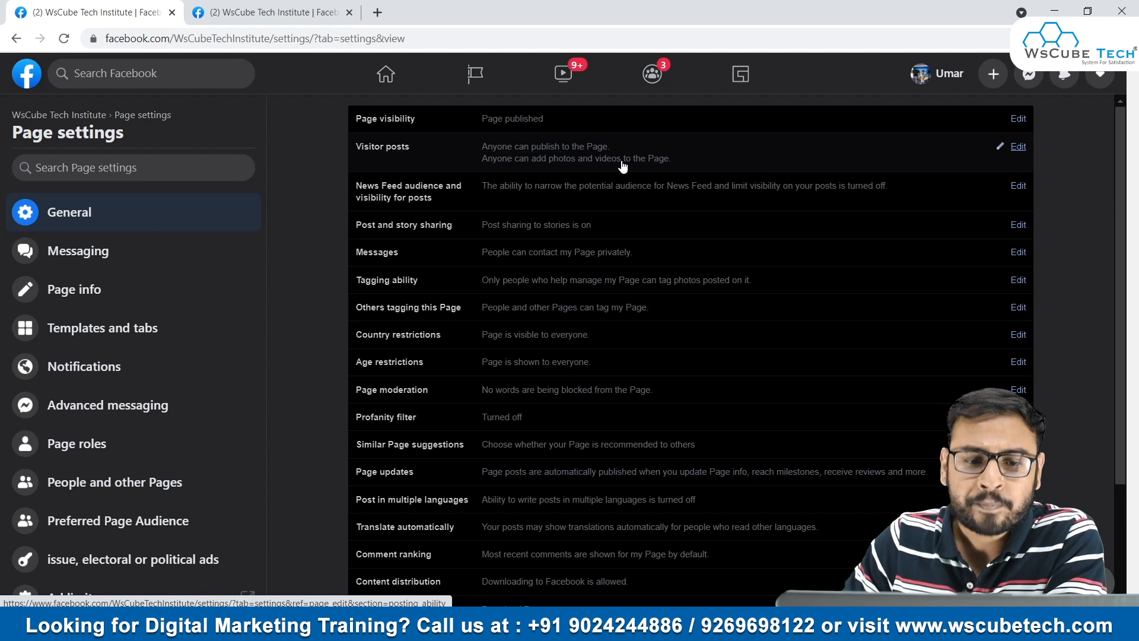
- Adjust the browser zoom to make the General settings list easier to read
key("ctrl+plus")
key("ctrl+plus")
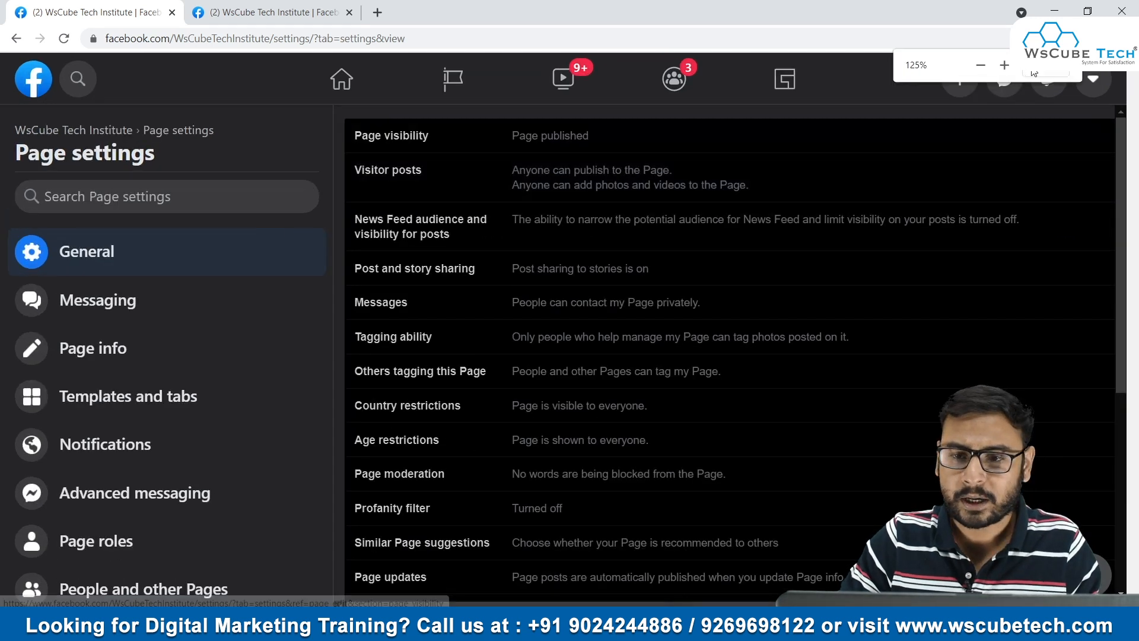
left_click(1005, 66)
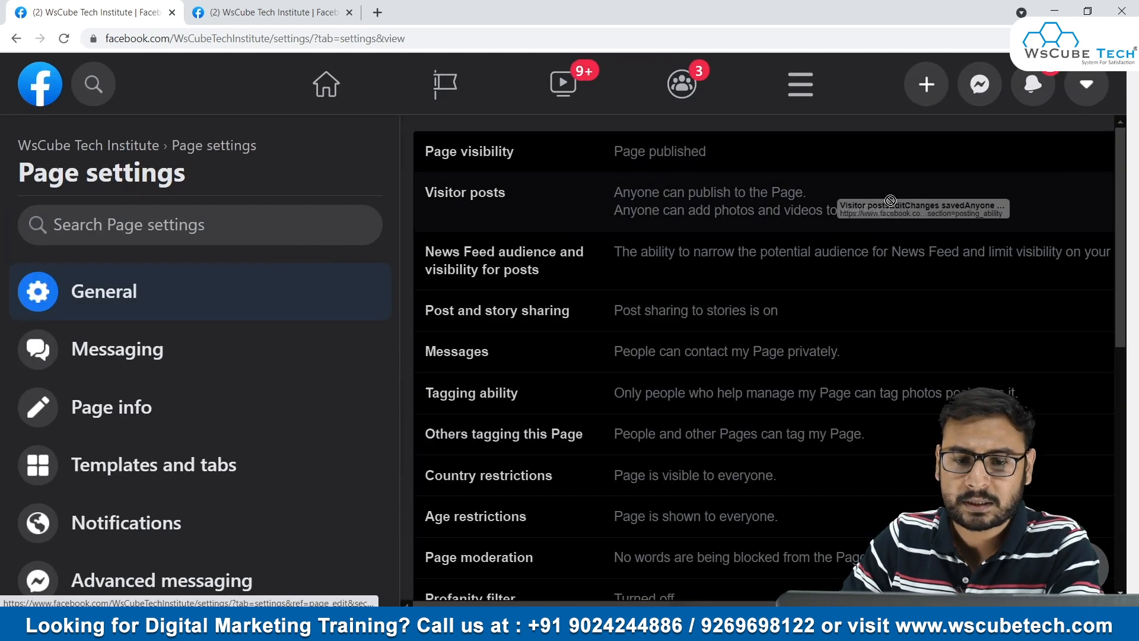
left_click_drag(1000, 148, 966, 292)
mouse_move(638, 604)
left_mouse_down()
mouse_move(691, 604)
mouse_move(647, 604)
left_mouse_up()
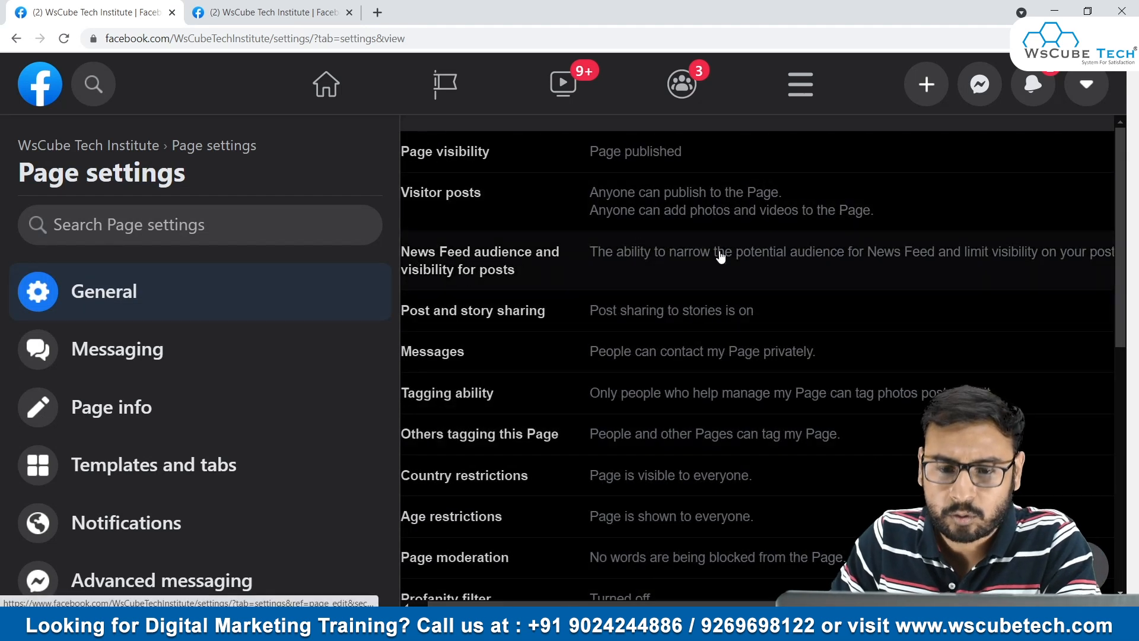
key("ctrl+minus")
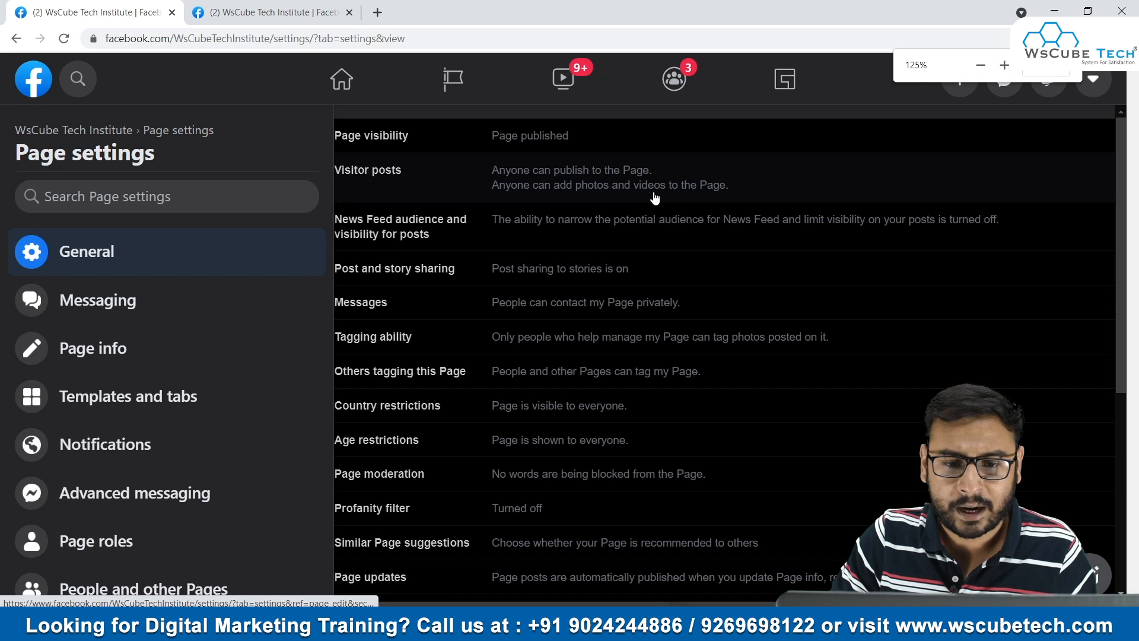
key("ctrl+minus")
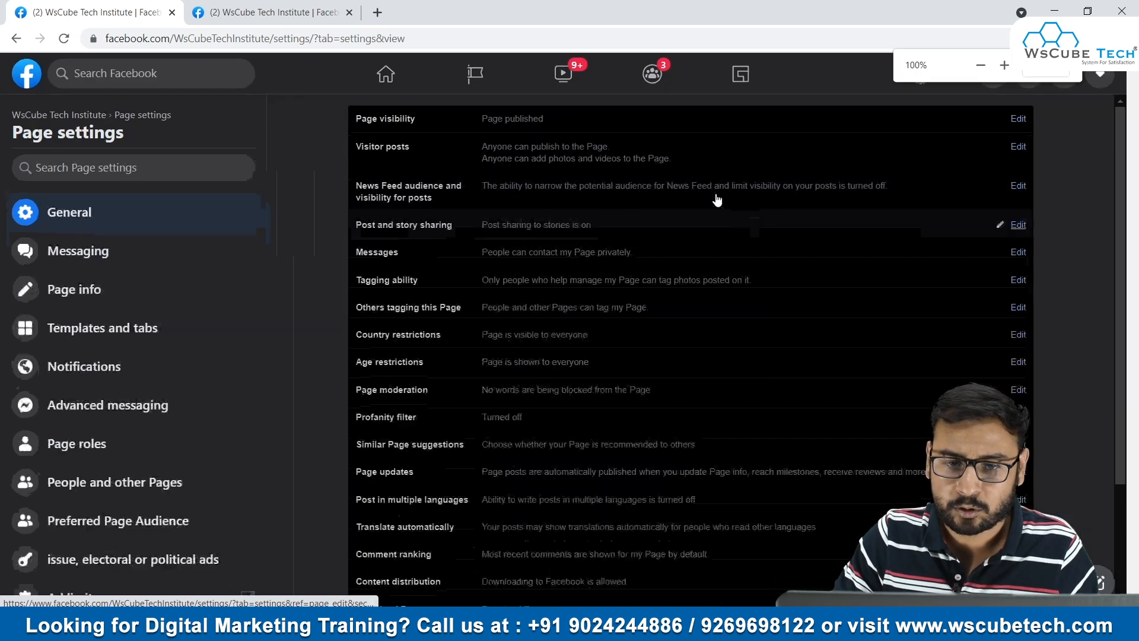
- Examine the Visitor posts and the News Feed audience and visibility options, cancelling each without changes
left_click(1064, 156)
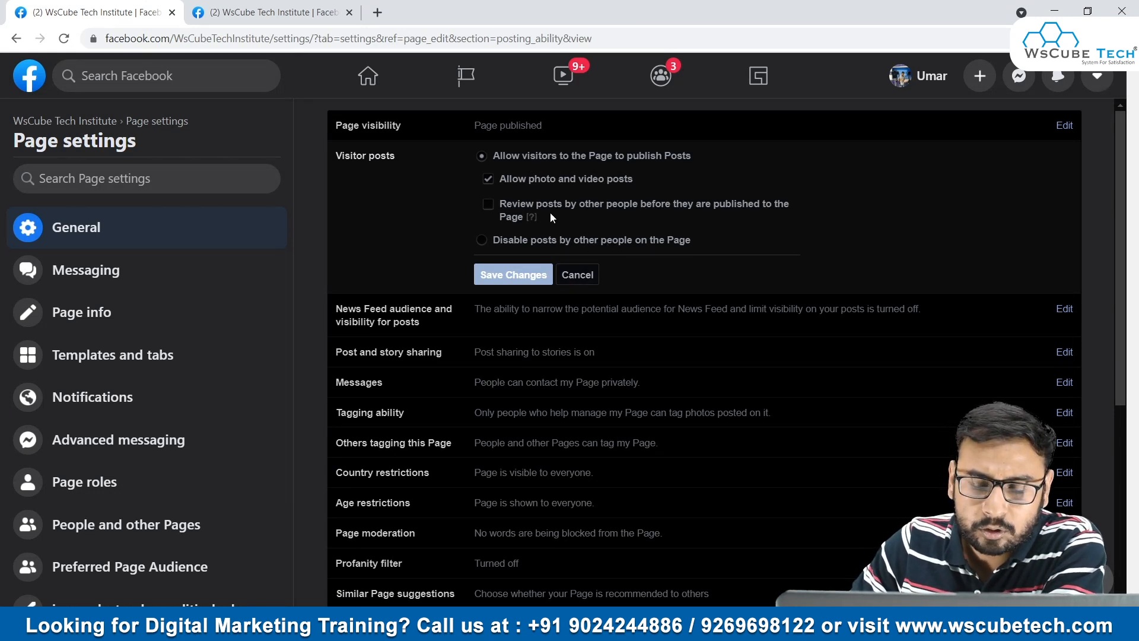
left_click(575, 277)
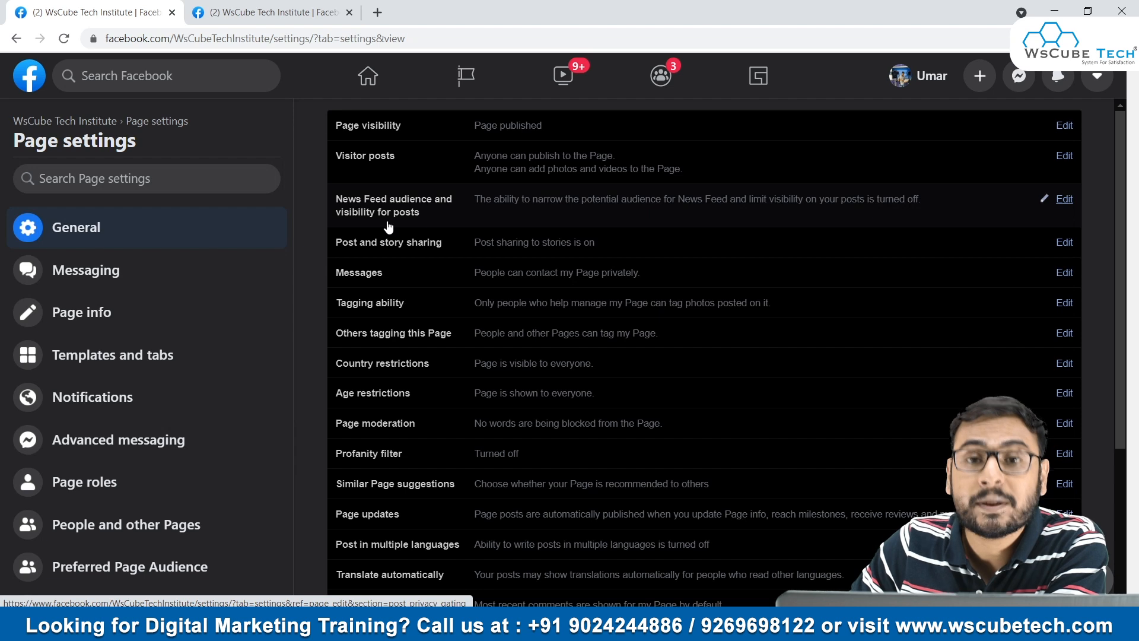
left_click(1017, 204)
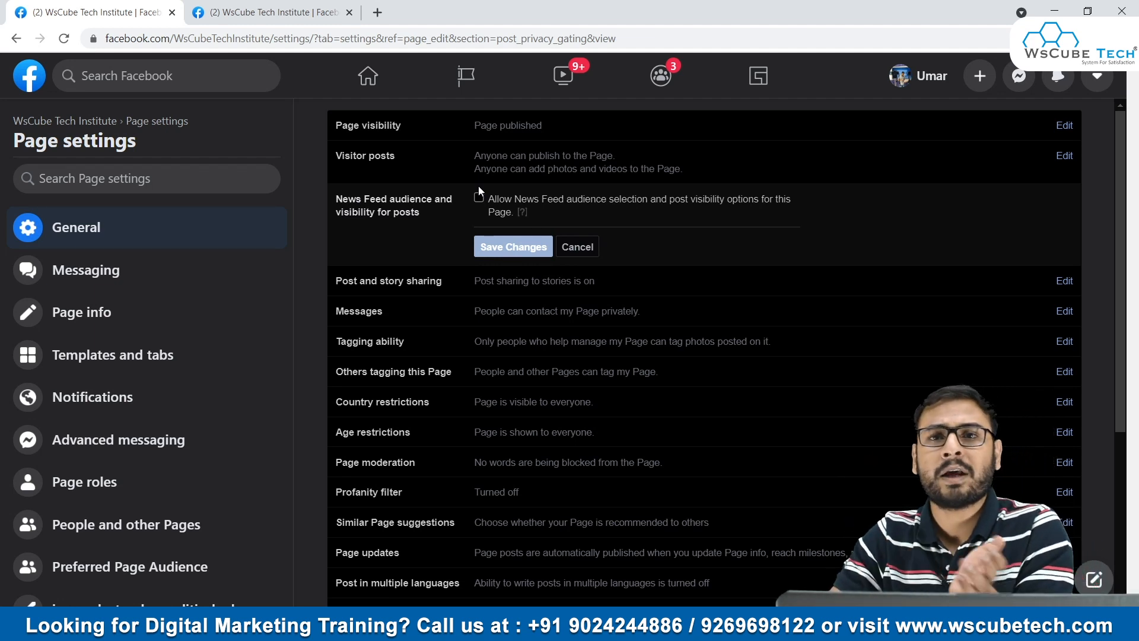
left_click(579, 248)
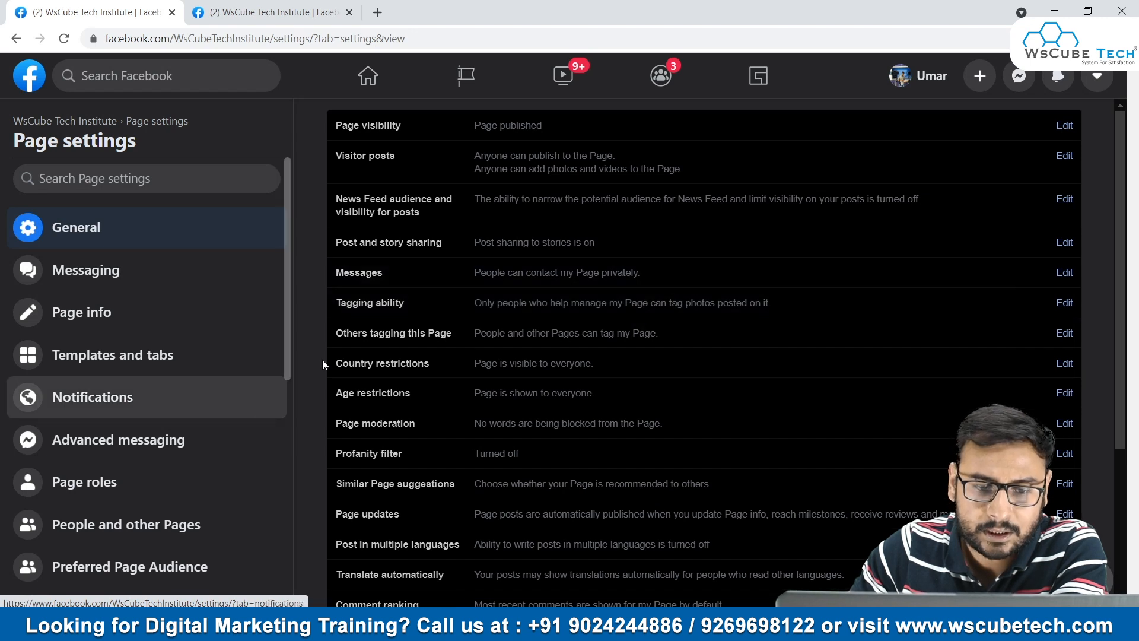
- Examine the Page moderation option for blocking posts or comments with certain words, and cancel without adding any
scroll(393, 379, "down", 2)
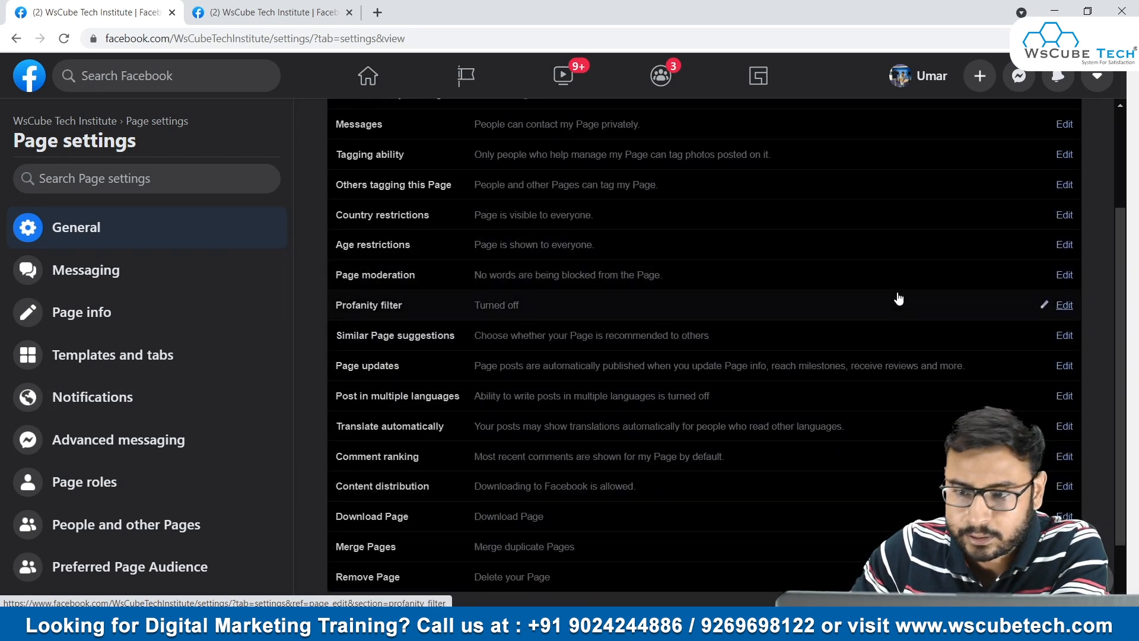
left_click(1064, 276)
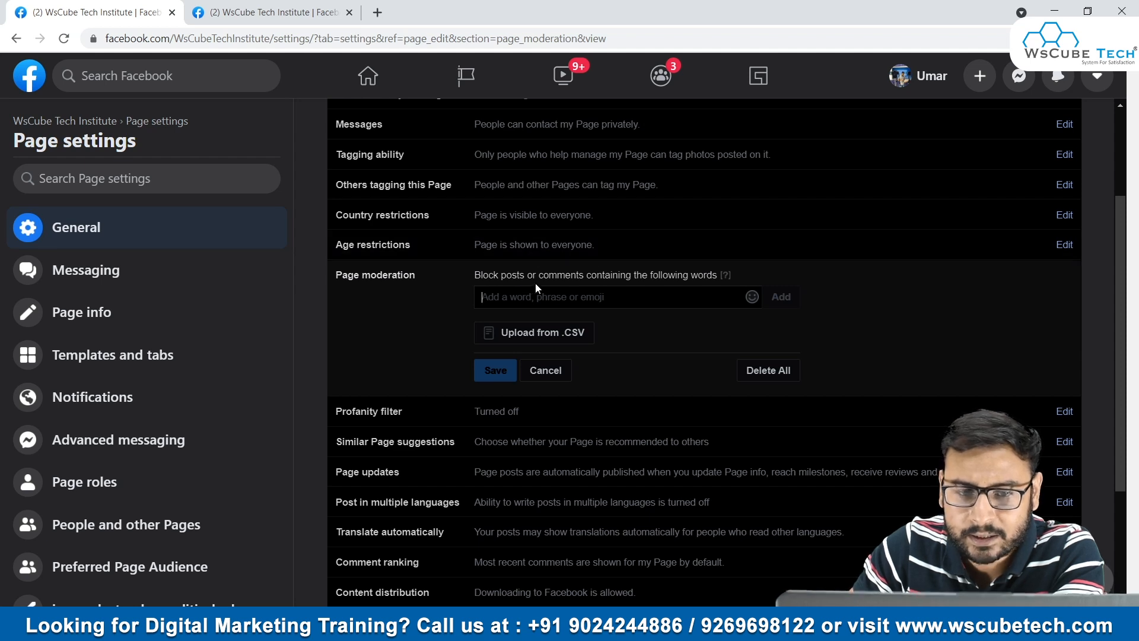
left_click_drag(483, 275, 543, 275)
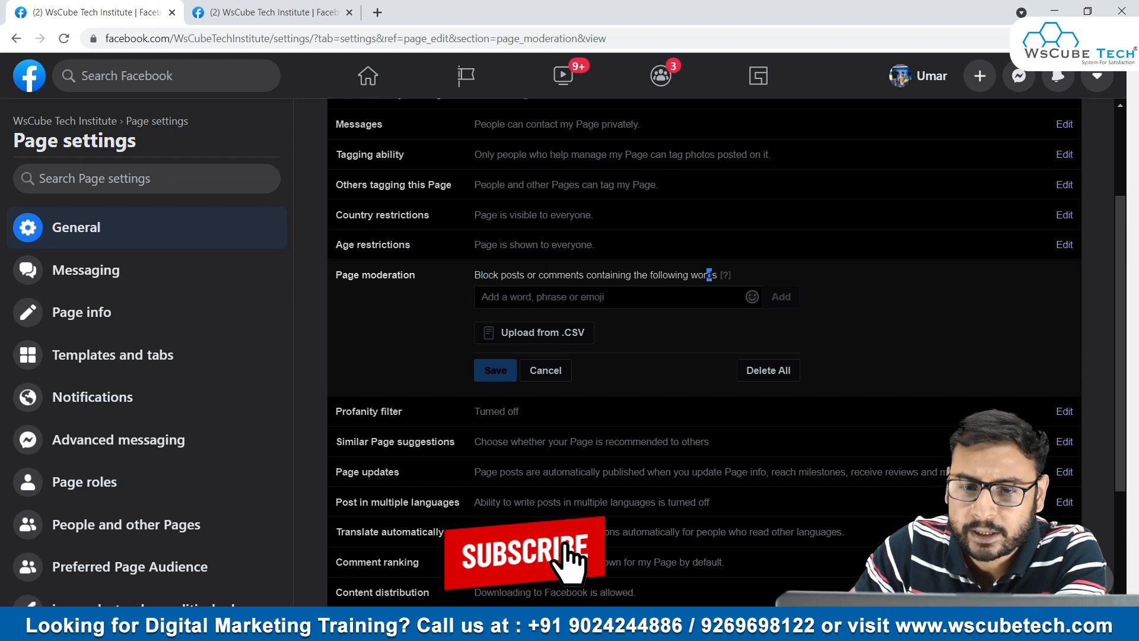
left_click_drag(709, 275, 610, 275)
left_click(555, 373)
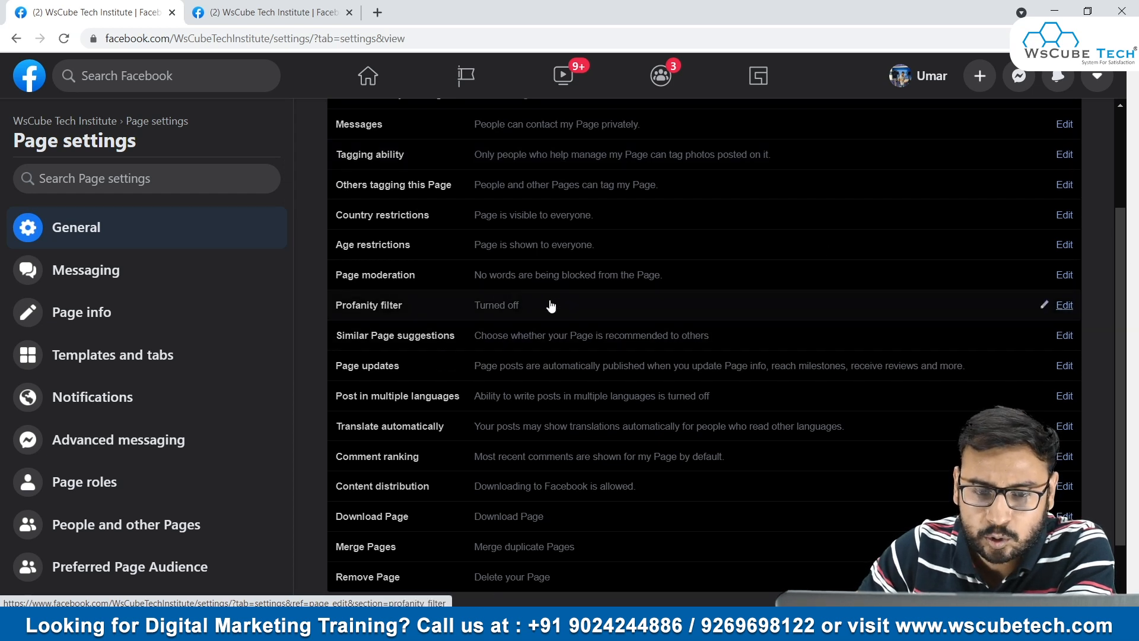
- Check the Profanity filter option in the General settings and cancel without changing it
left_click(1064, 305)
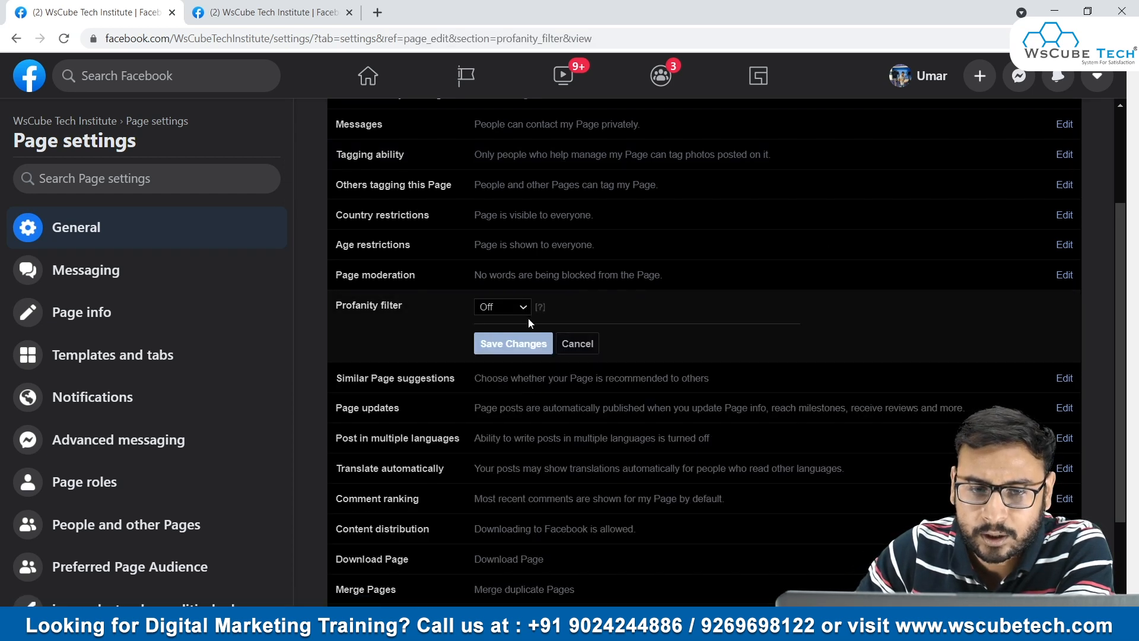
mouse_move(540, 307)
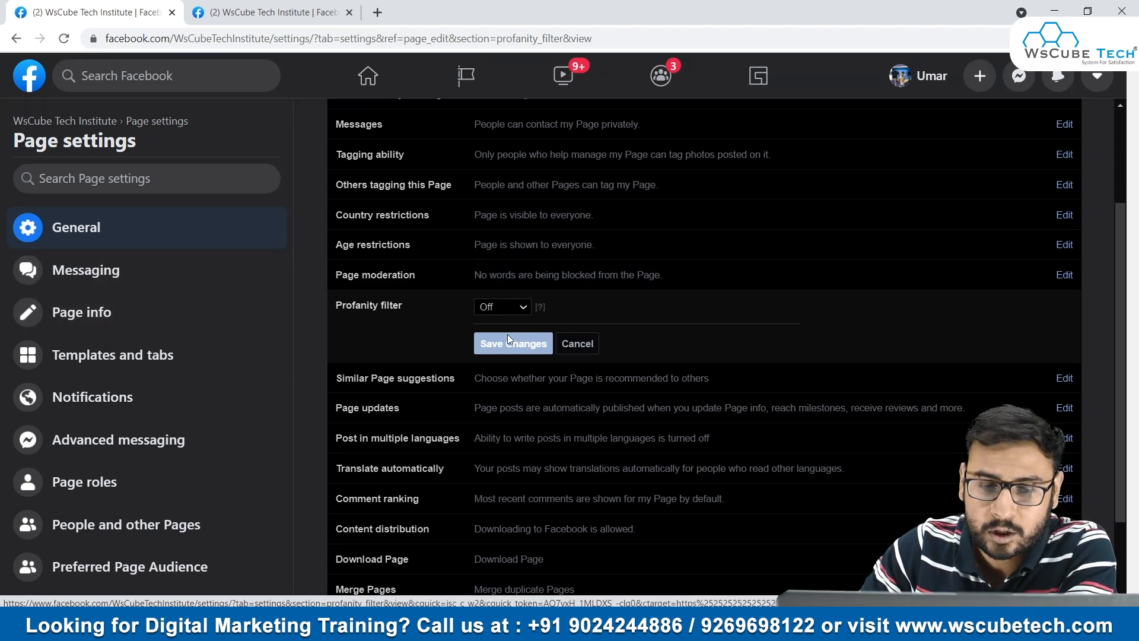
left_click(577, 344)
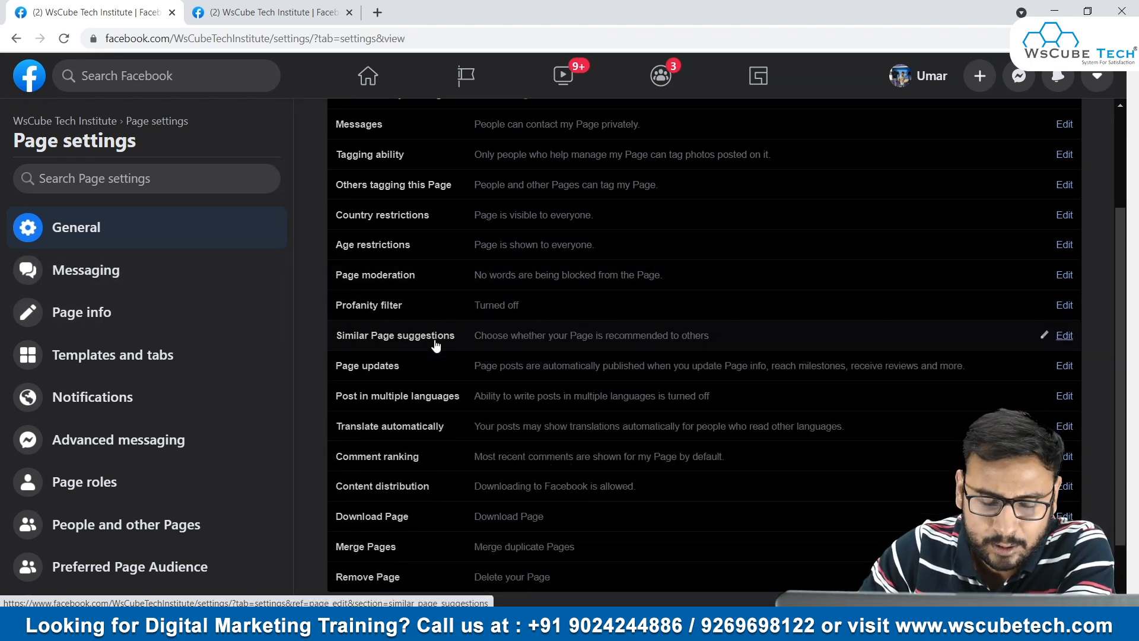
- Examine the Download Page and Remove Page options in the General settings, cancelling without deleting the Page
scroll(451, 311, "down", 2)
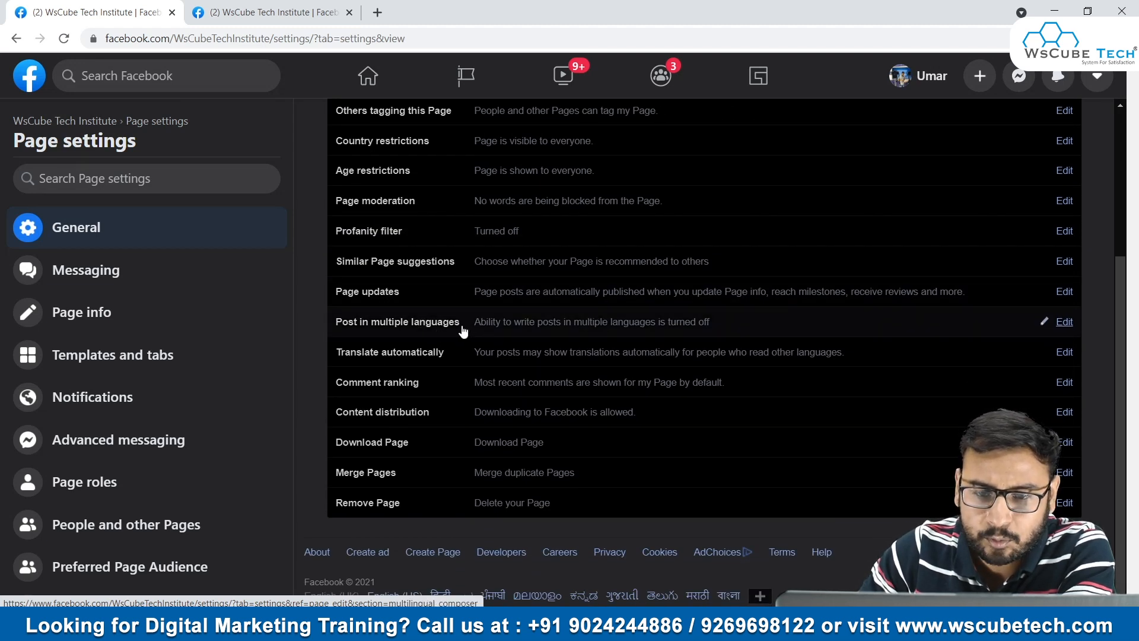
scroll(534, 326, "down", 1)
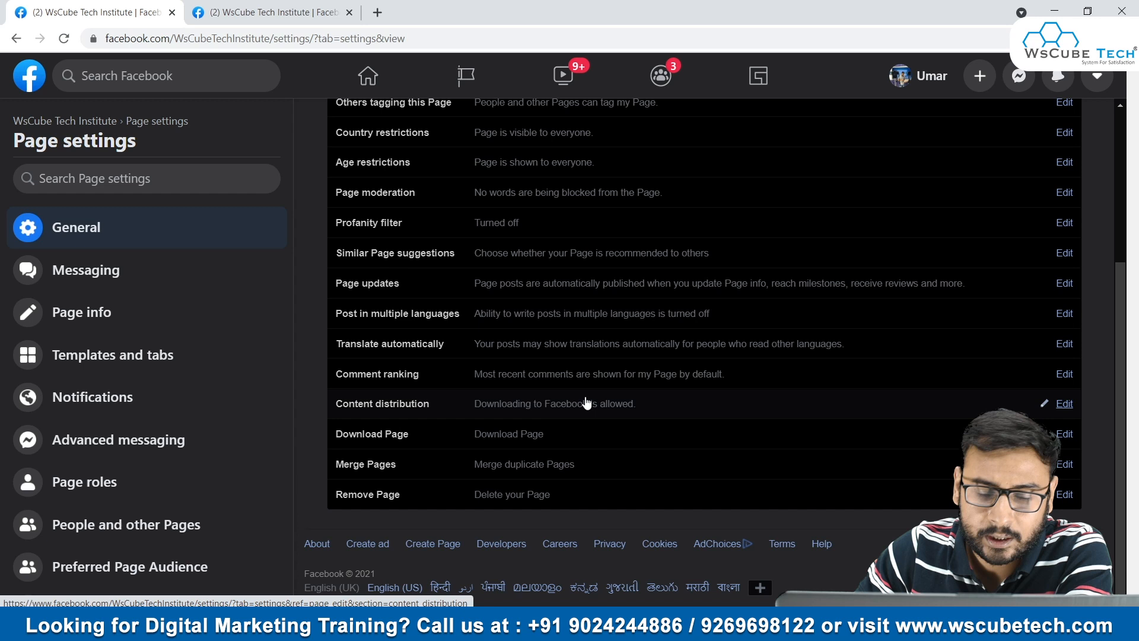
left_click(490, 436)
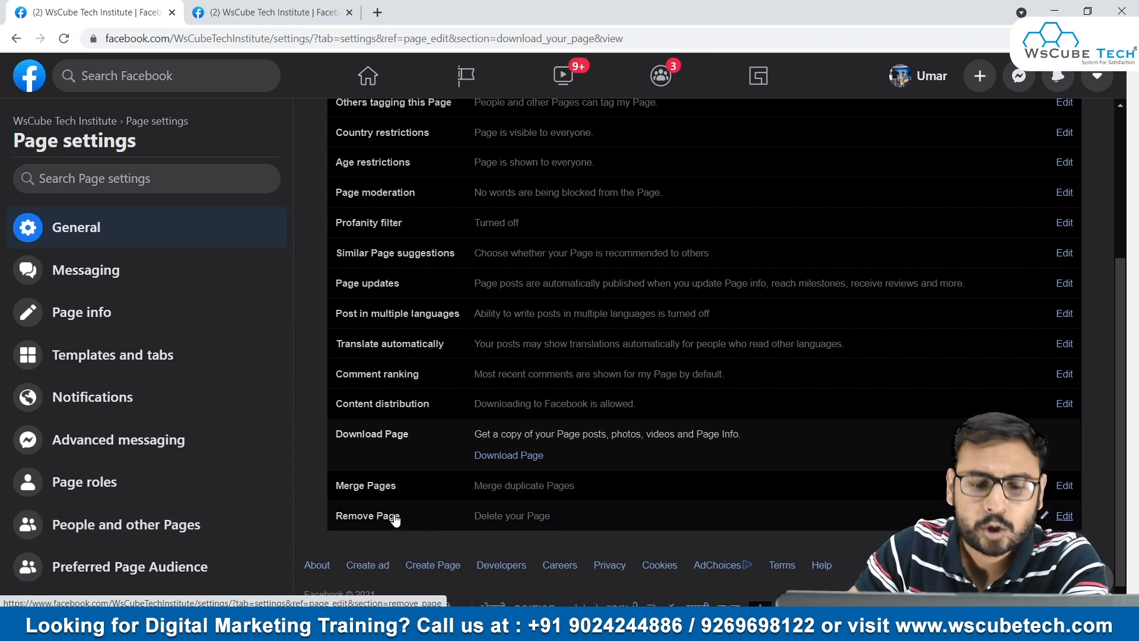
left_click(494, 514)
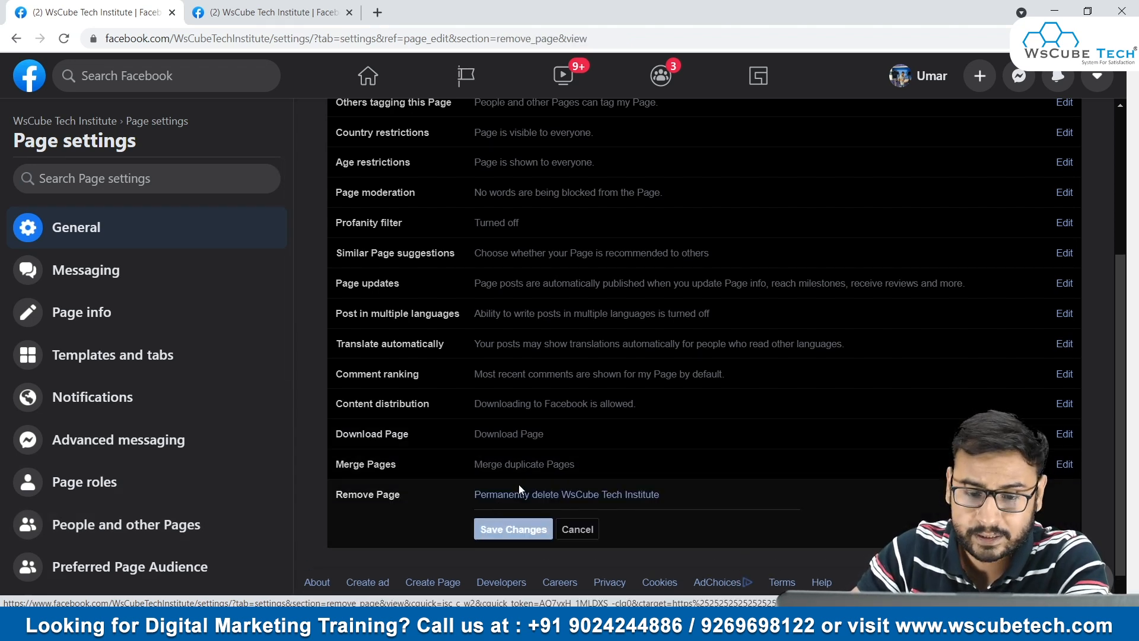
left_click(577, 529)
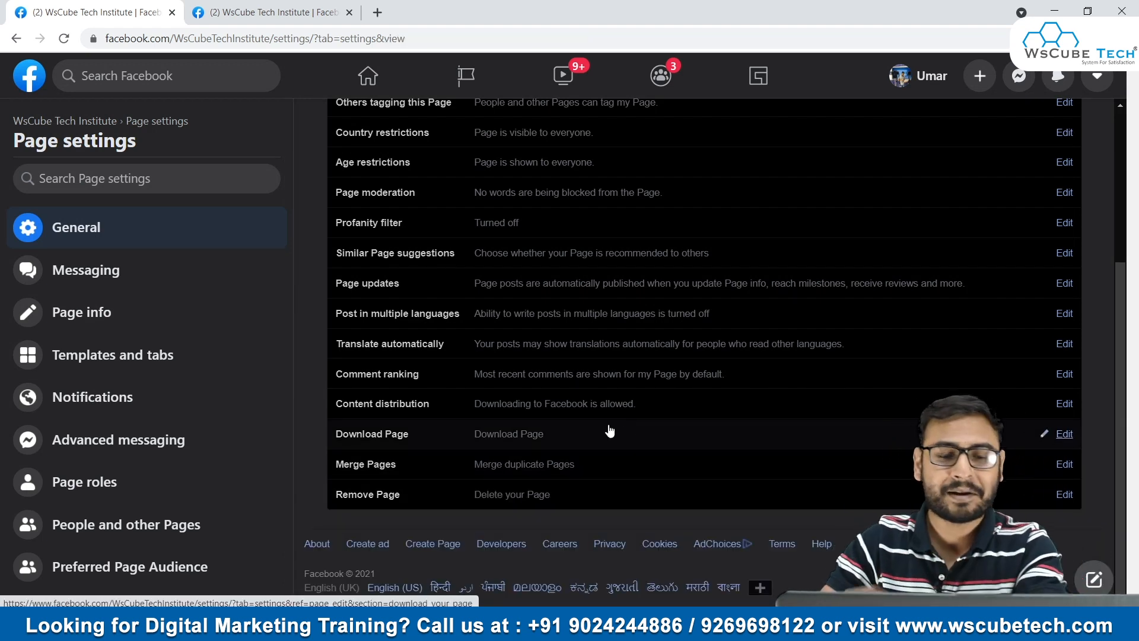
scroll(593, 427, "up", 4)
scroll(685, 223, "down", 4)
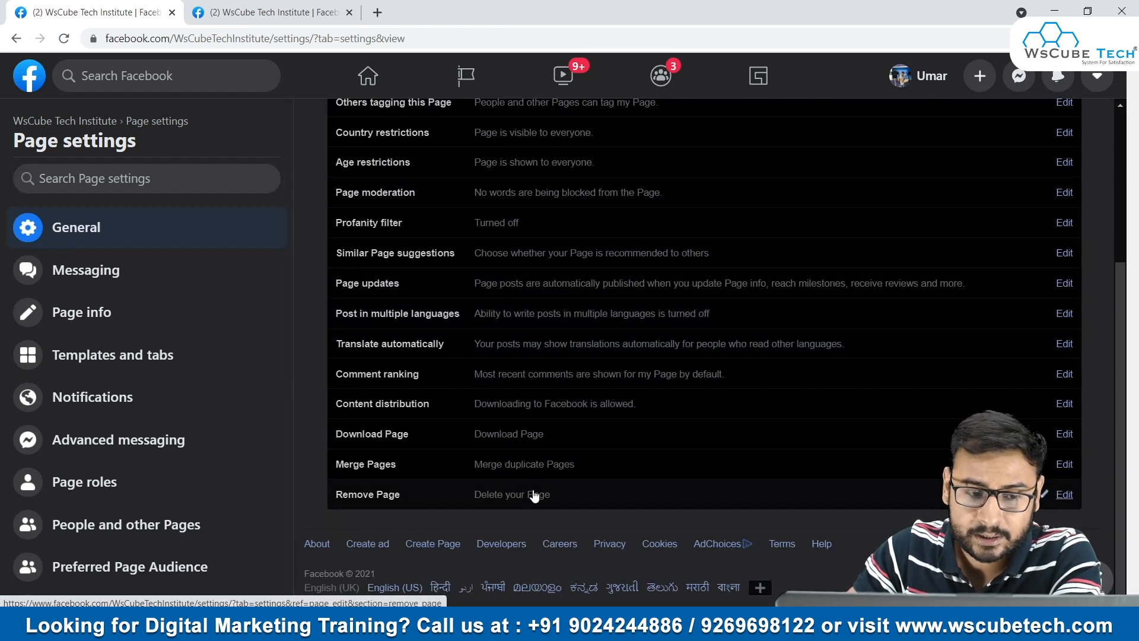
left_click(530, 494)
left_click(573, 529)
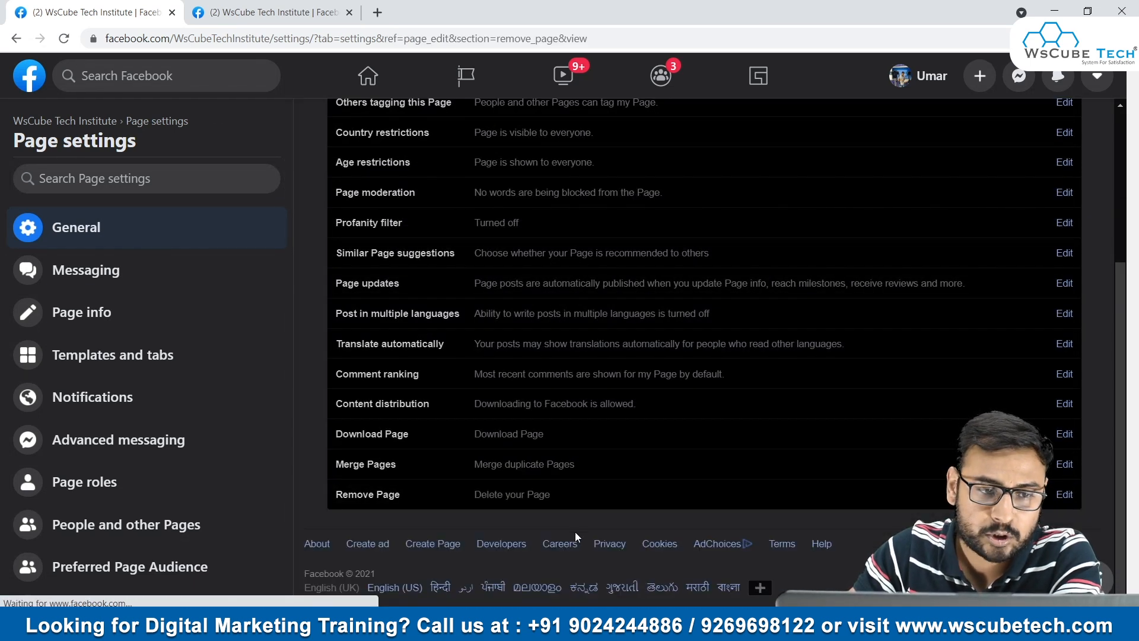
- Look through the Messaging, Page info, Templates and tabs, and Notifications sections of the Page settings
scroll(522, 389, "up", 4)
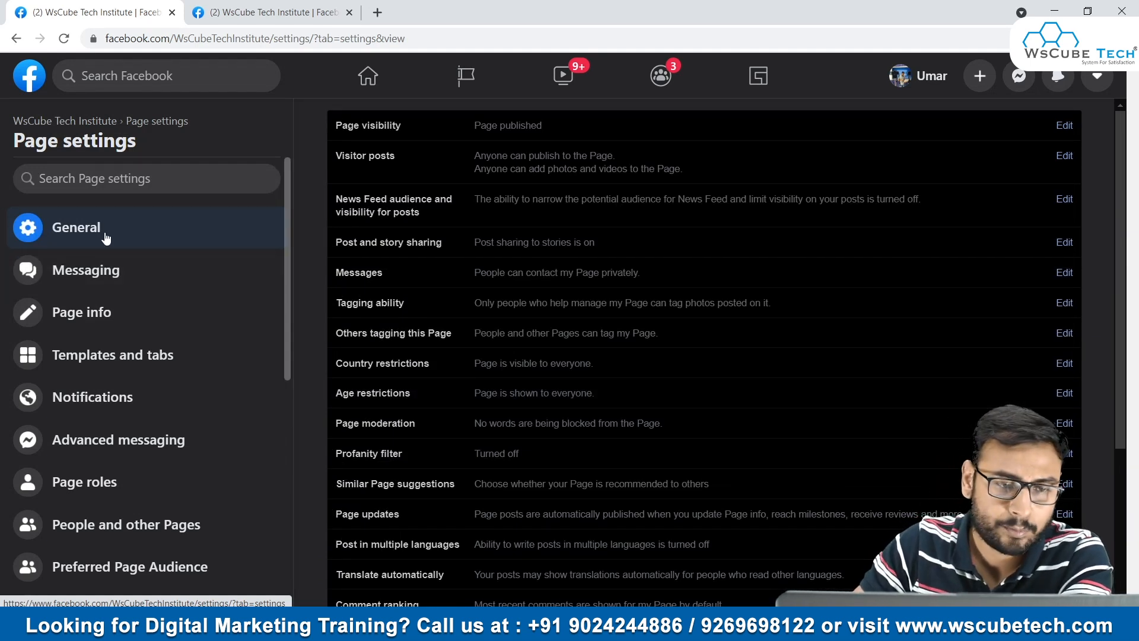
left_click(113, 278)
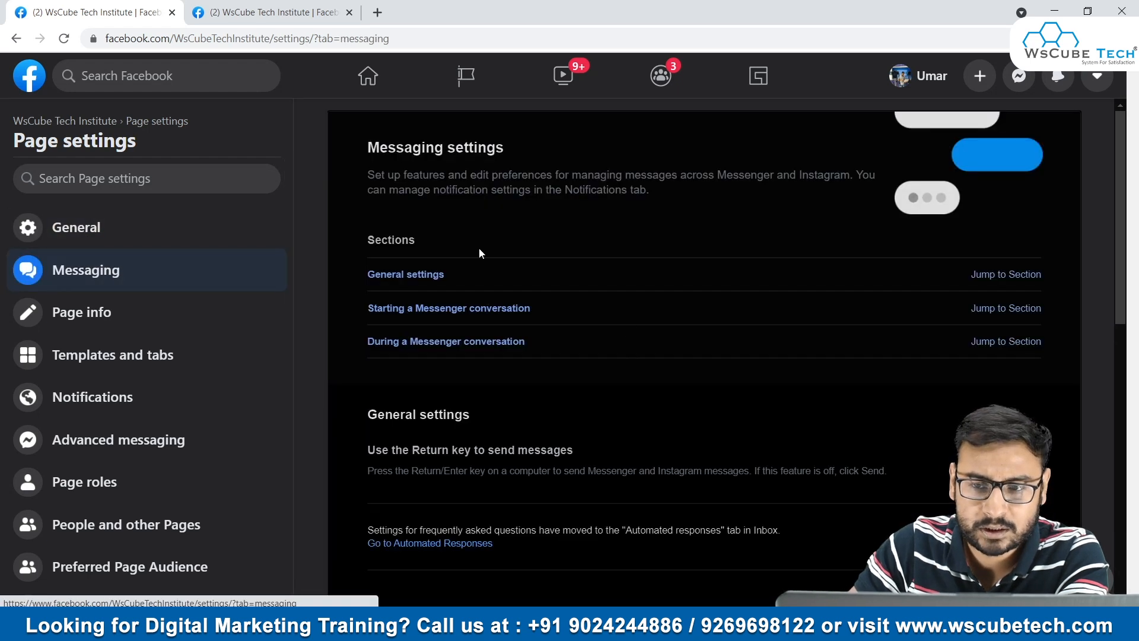
left_click(96, 310)
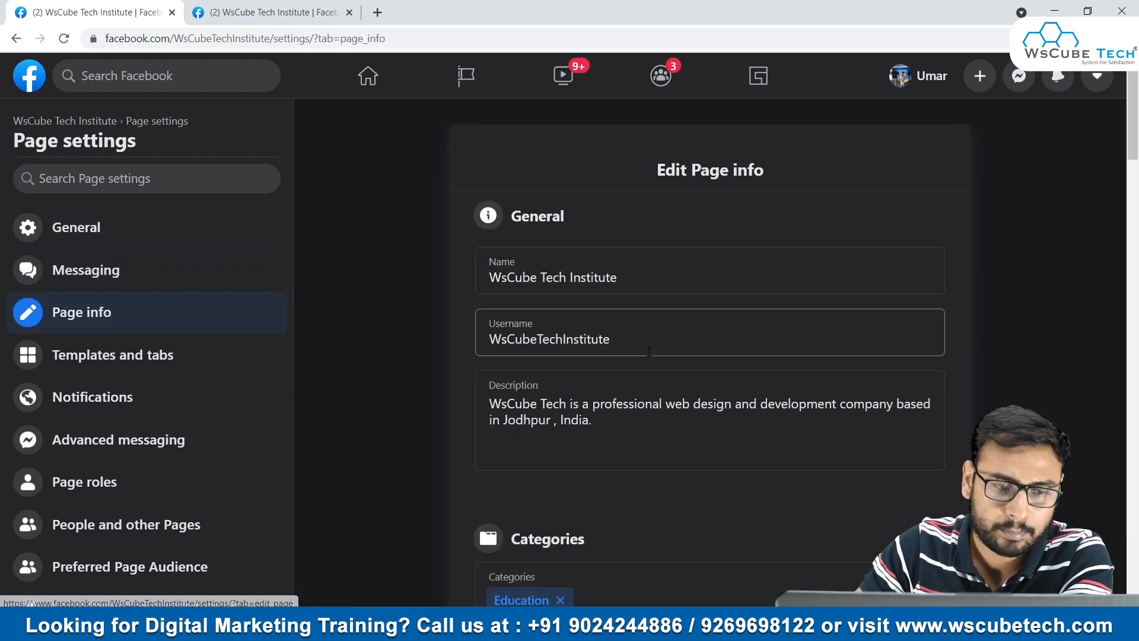
left_click(78, 347)
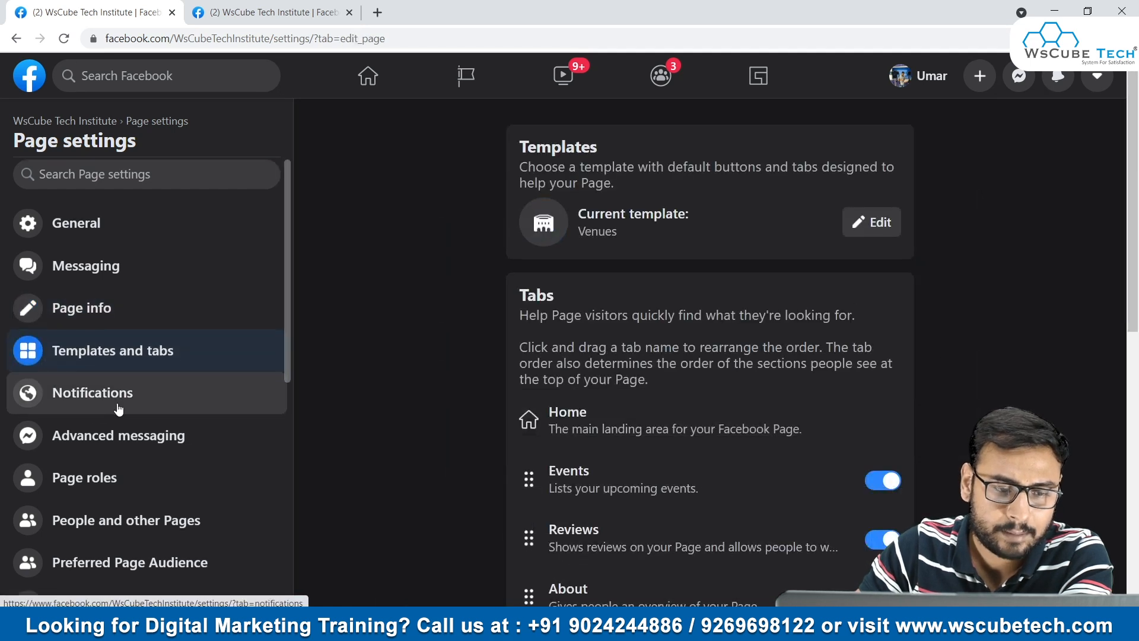
scroll(118, 253, "down", 3)
left_click(118, 253)
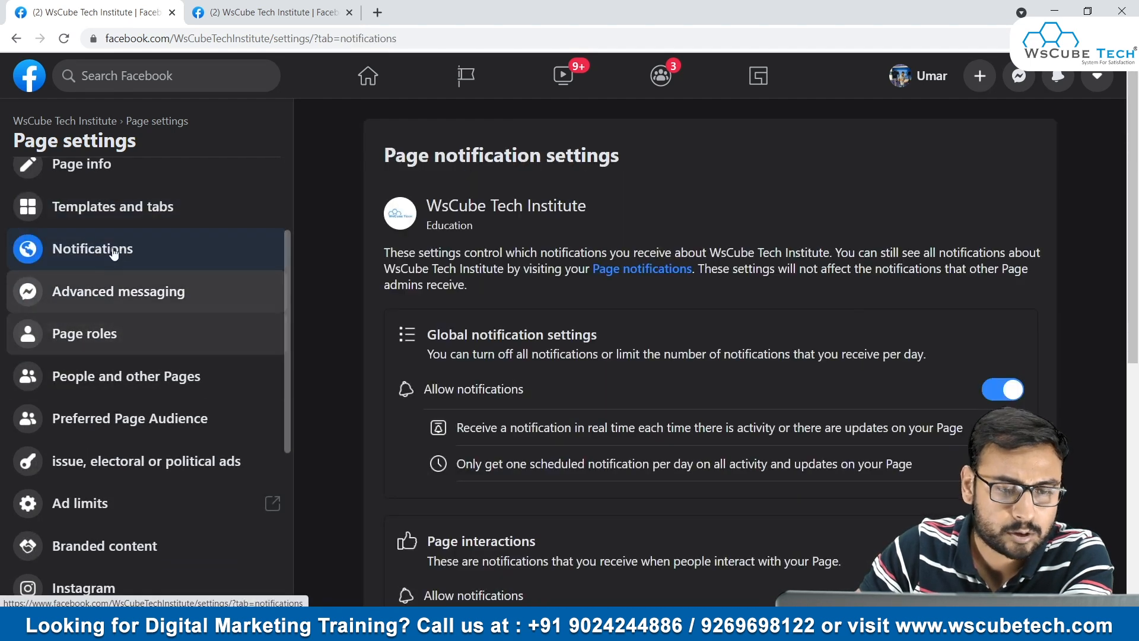
scroll(198, 237, "down", 1)
- Under People and other Pages, view the followers, Pages that like this Page, and banned people and Pages lists
left_click(124, 302)
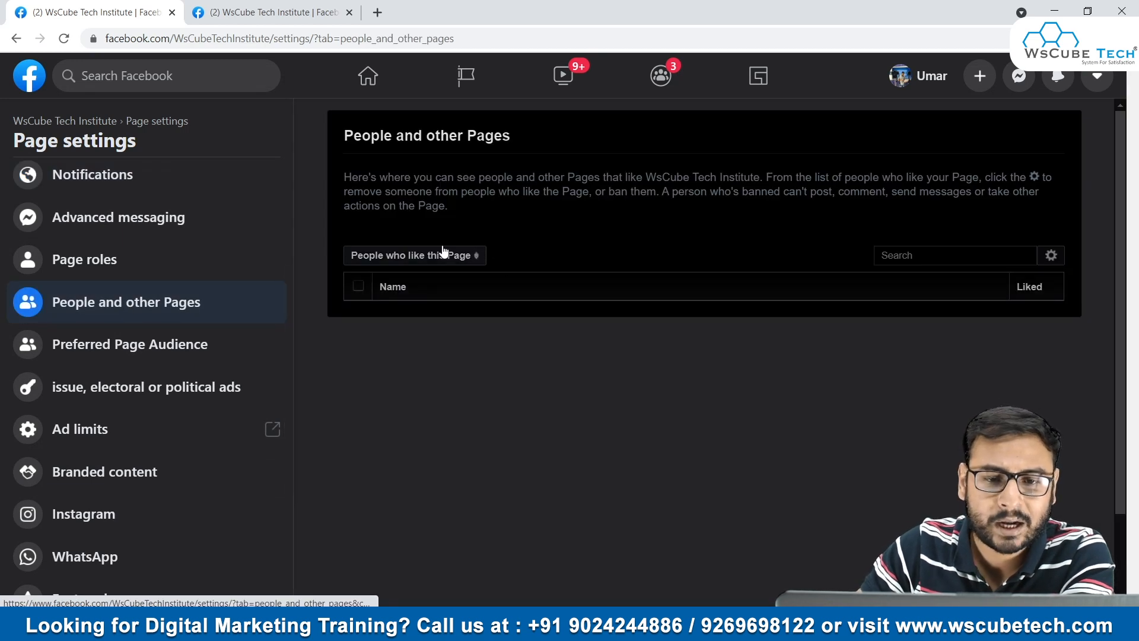
left_click(429, 256)
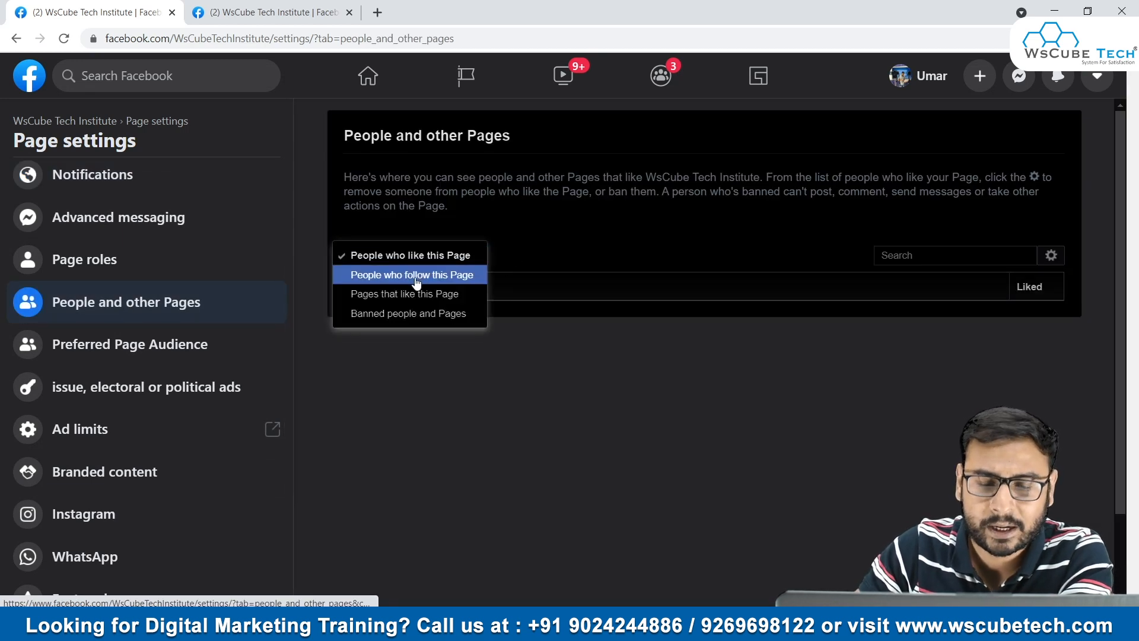
left_click(436, 273)
left_click(431, 256)
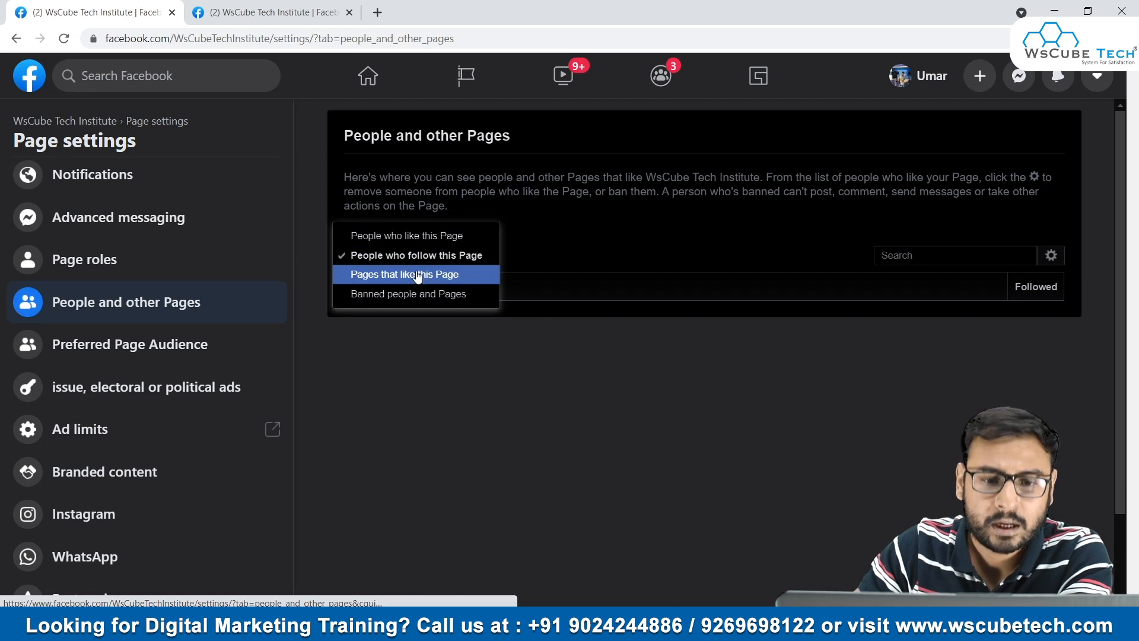
left_click(423, 274)
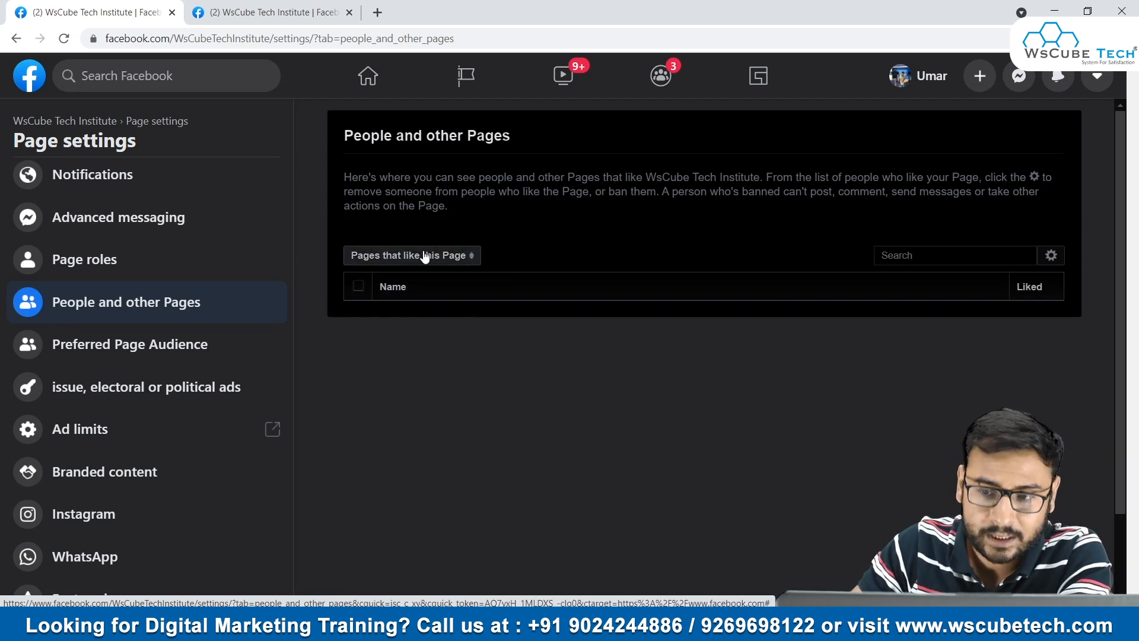
left_click(425, 257)
left_click(408, 273)
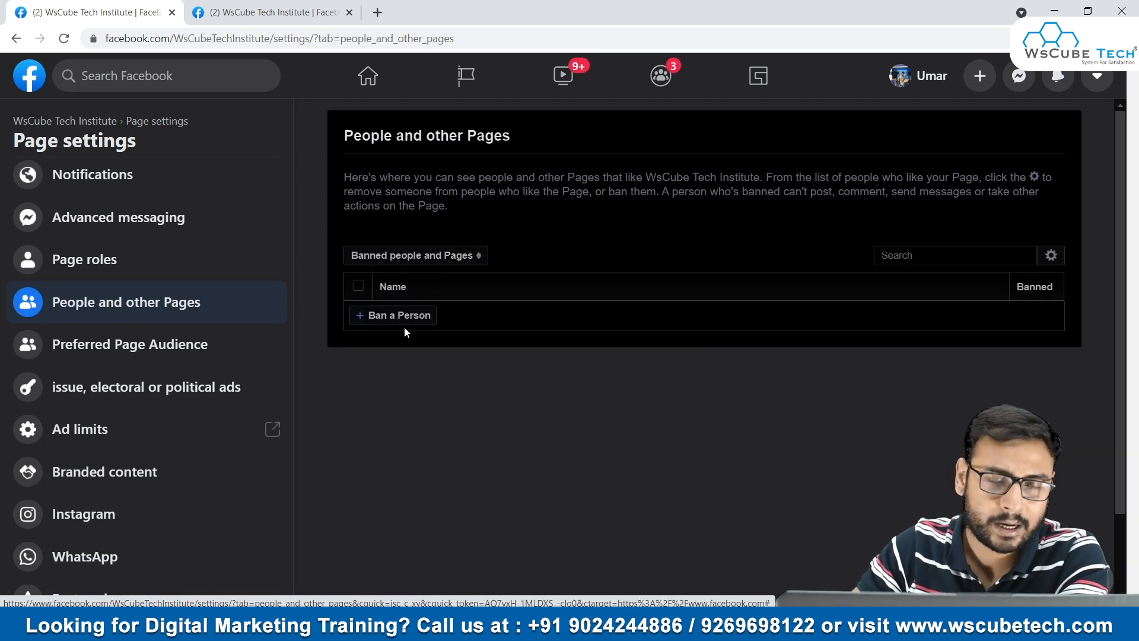
- In the second Facebook browser tab, search for Wscube Tech and open its Page
left_click(244, 8)
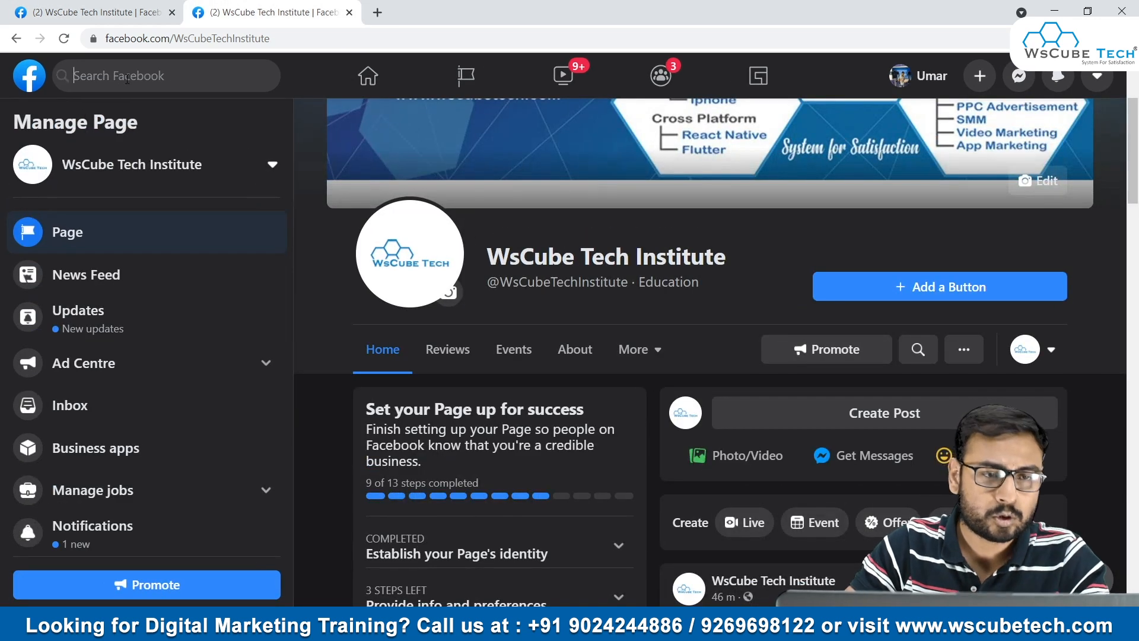
left_click(126, 79)
type("Ws")
left_click(115, 119)
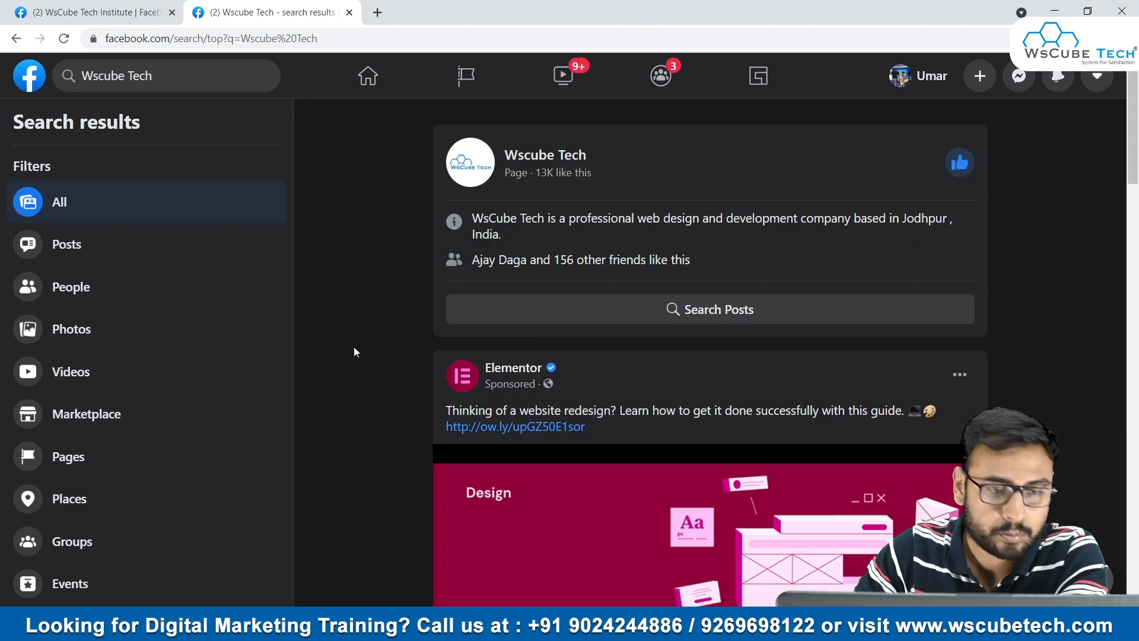
left_click(557, 159)
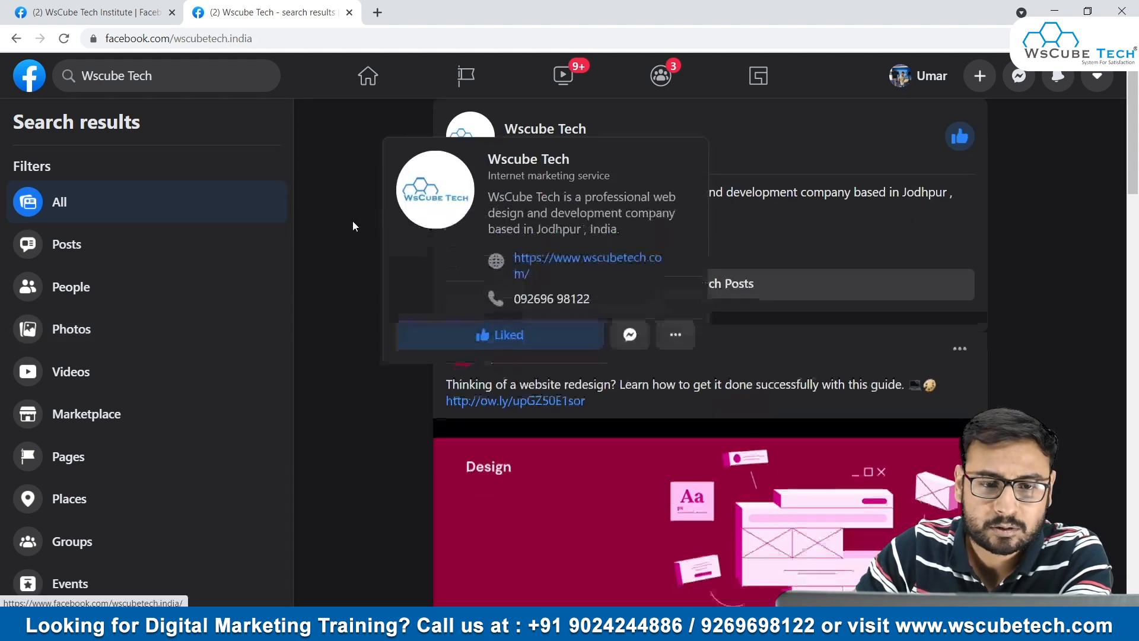
- Open People and other Pages in the Wscube Tech Page's settings and check the actions for removing or banning people
scroll(245, 262, "down", 6)
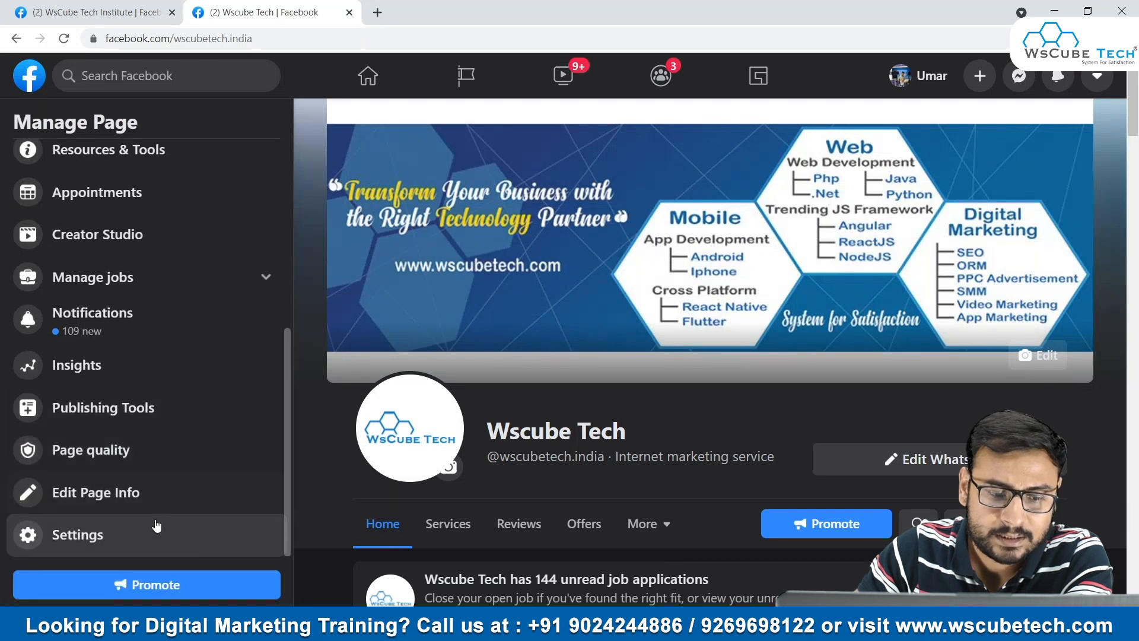
left_click(173, 530)
scroll(143, 358, "down", 4)
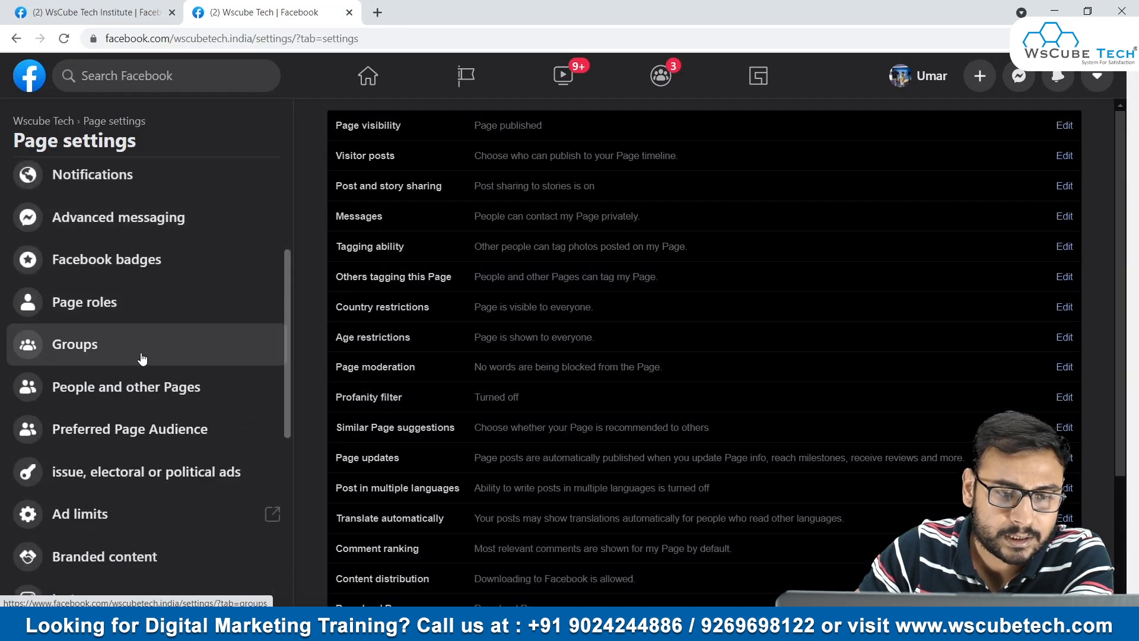
left_click(146, 393)
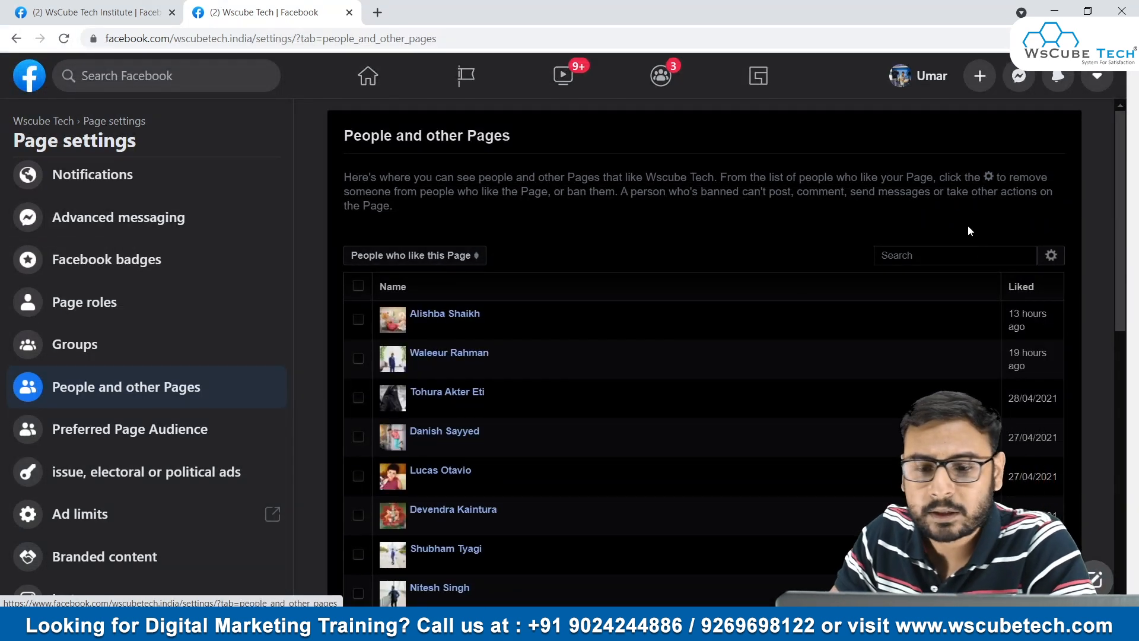
left_click(1052, 256)
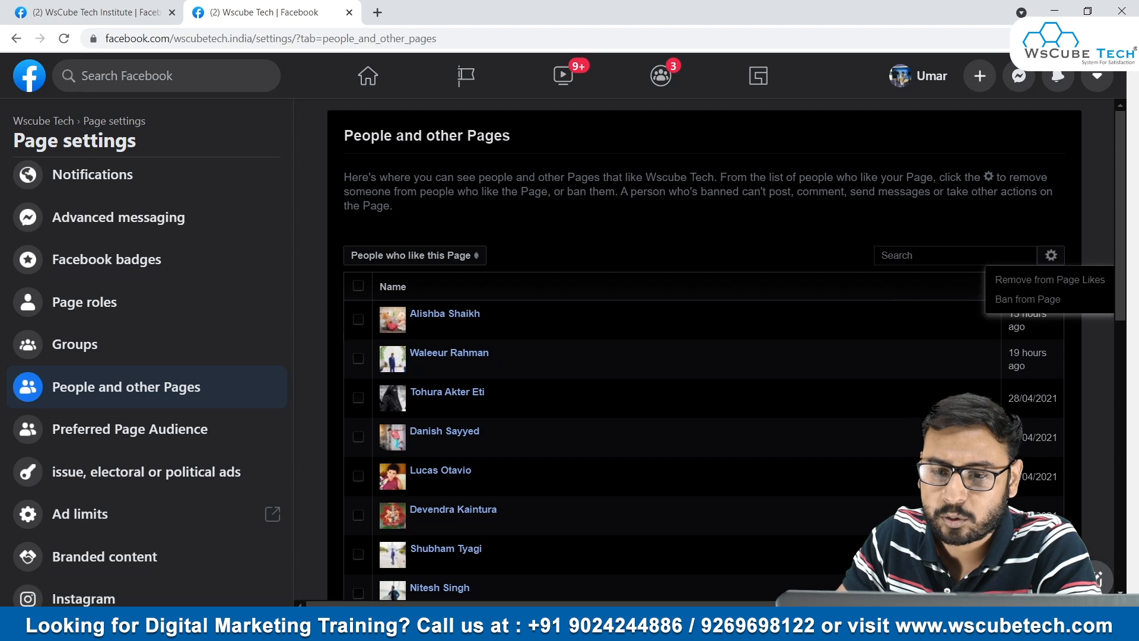
left_click(840, 219)
- Show the people who follow the Wscube Tech Page, and browse the Pages that like it
left_click(422, 257)
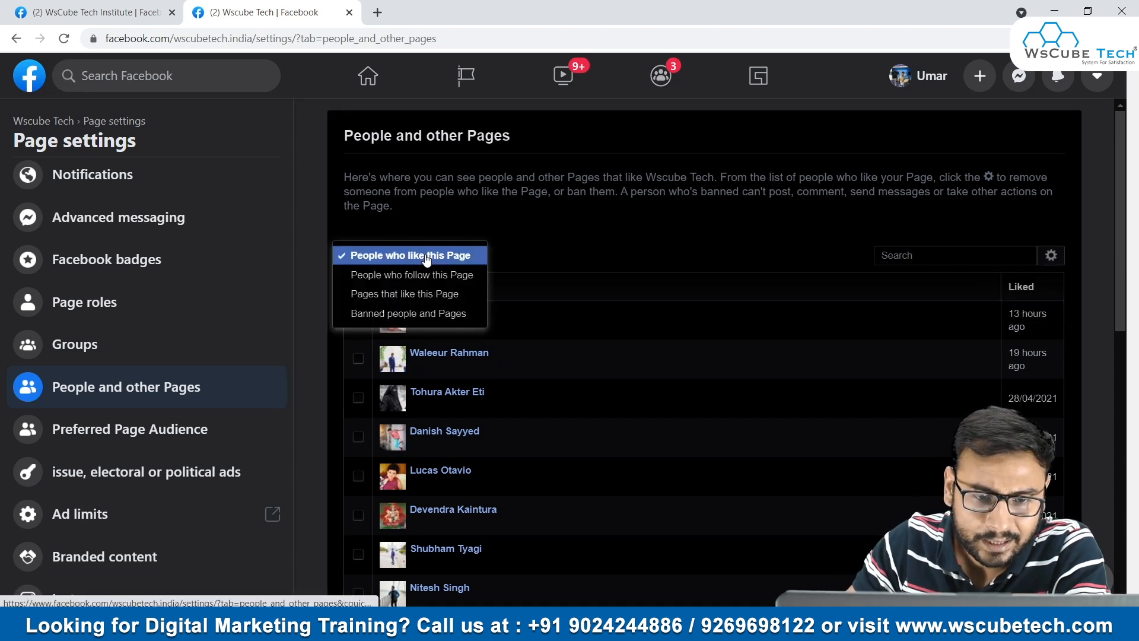
left_click(408, 276)
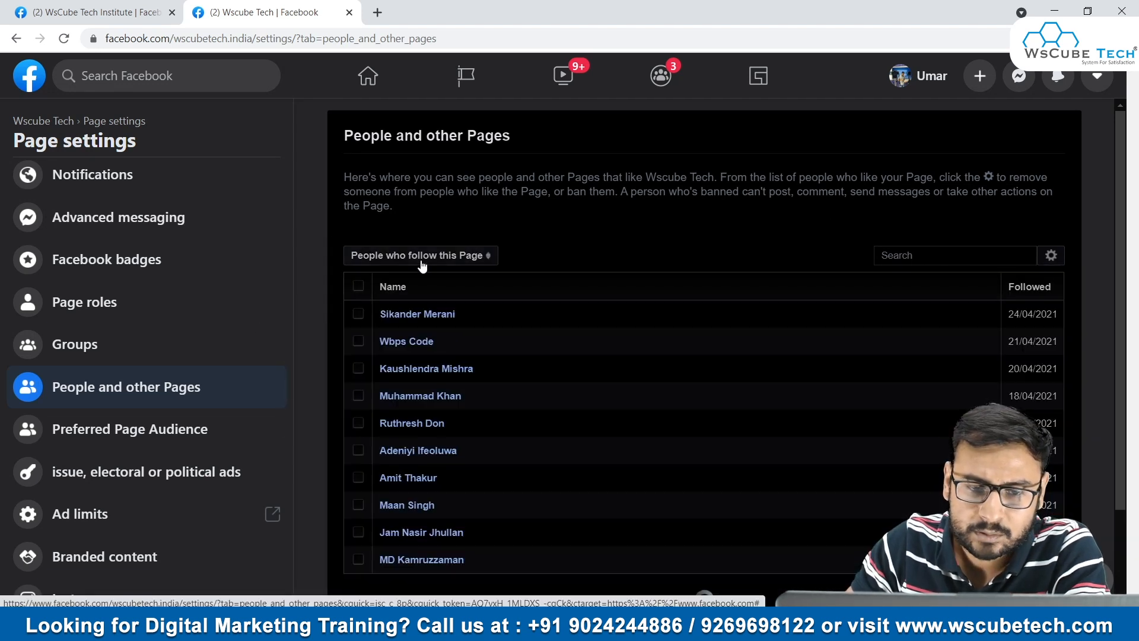
left_click(409, 256)
left_click(406, 275)
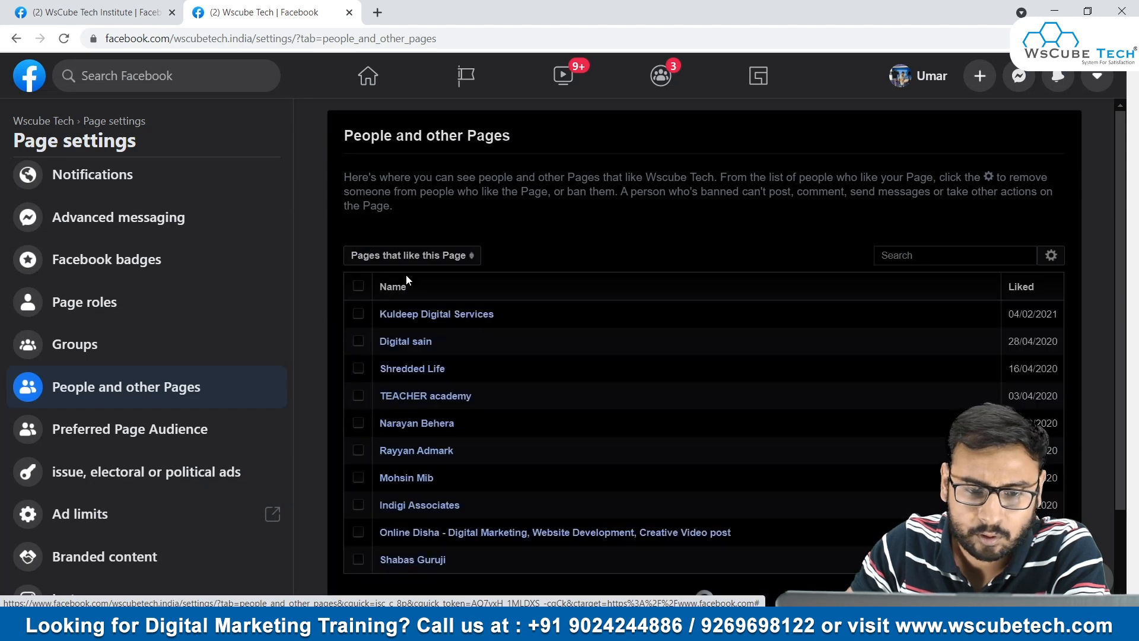
scroll(481, 356, "down", 10)
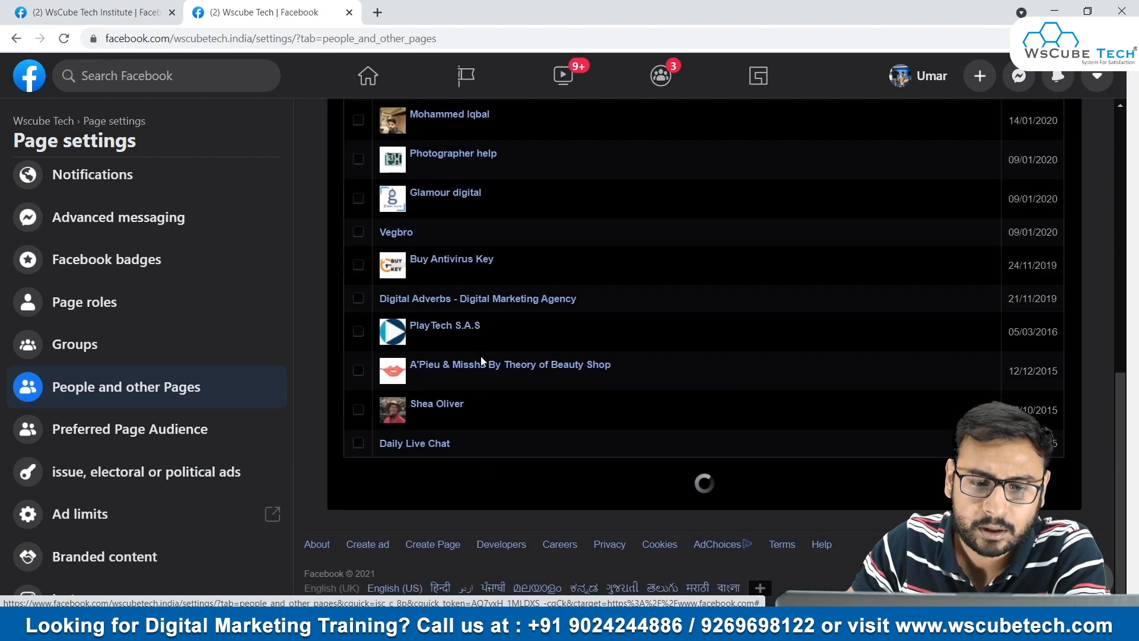
scroll(514, 378, "down", 6)
scroll(515, 375, "down", 6)
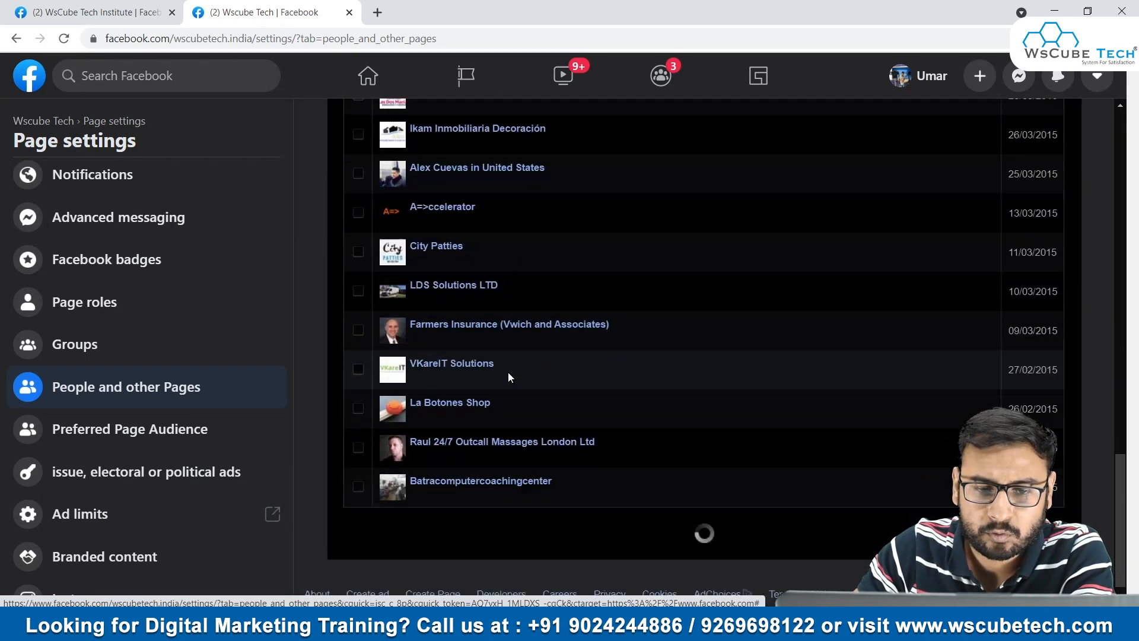
scroll(508, 372, "up", 20)
- View the Wscube Tech Page's banned people and Pages list, and return to the people who like this Page
left_click(444, 259)
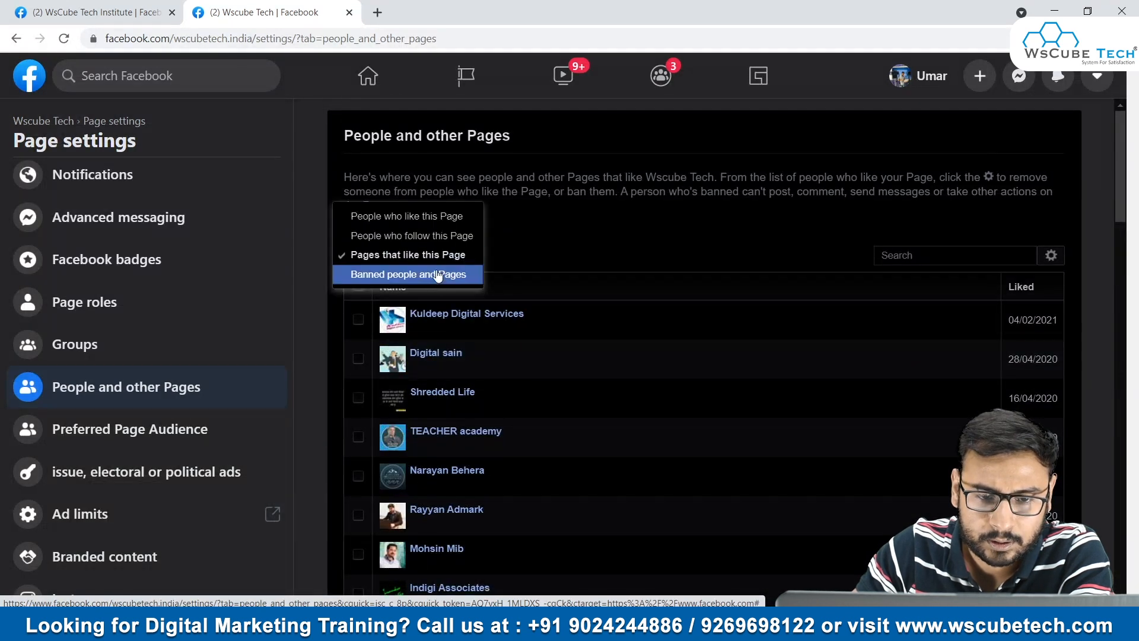
left_click(396, 275)
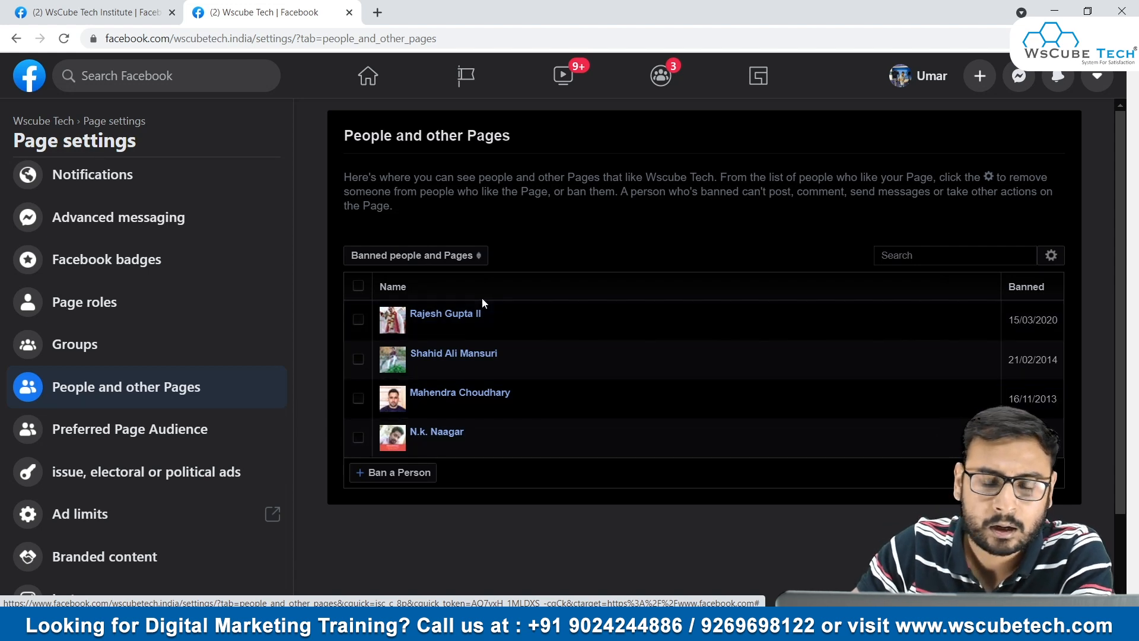
left_click(439, 260)
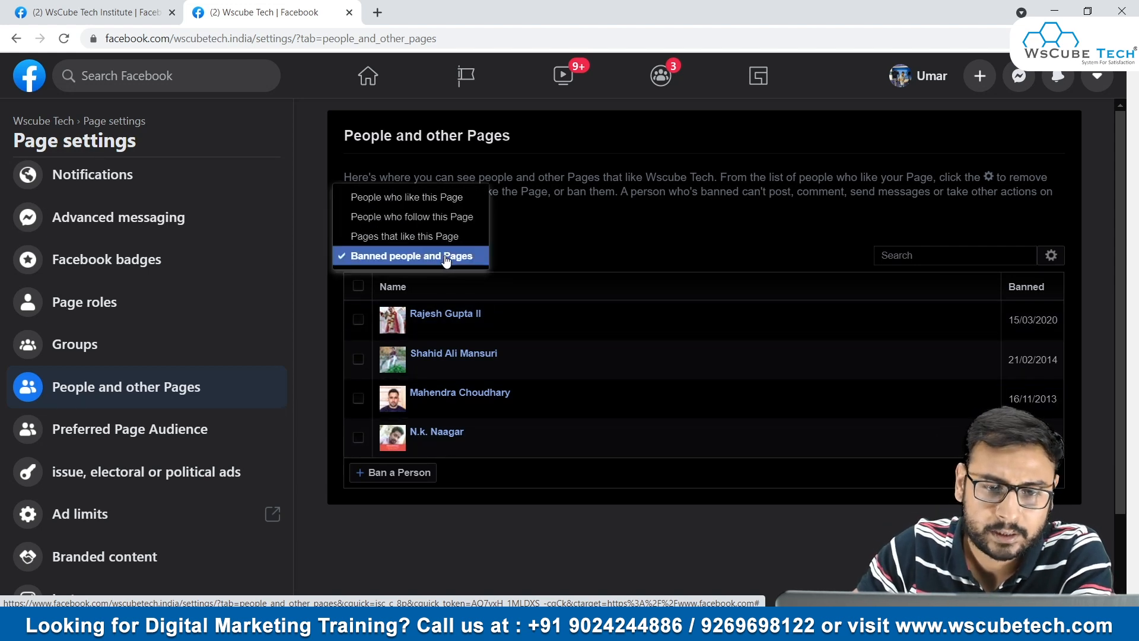
left_click(403, 196)
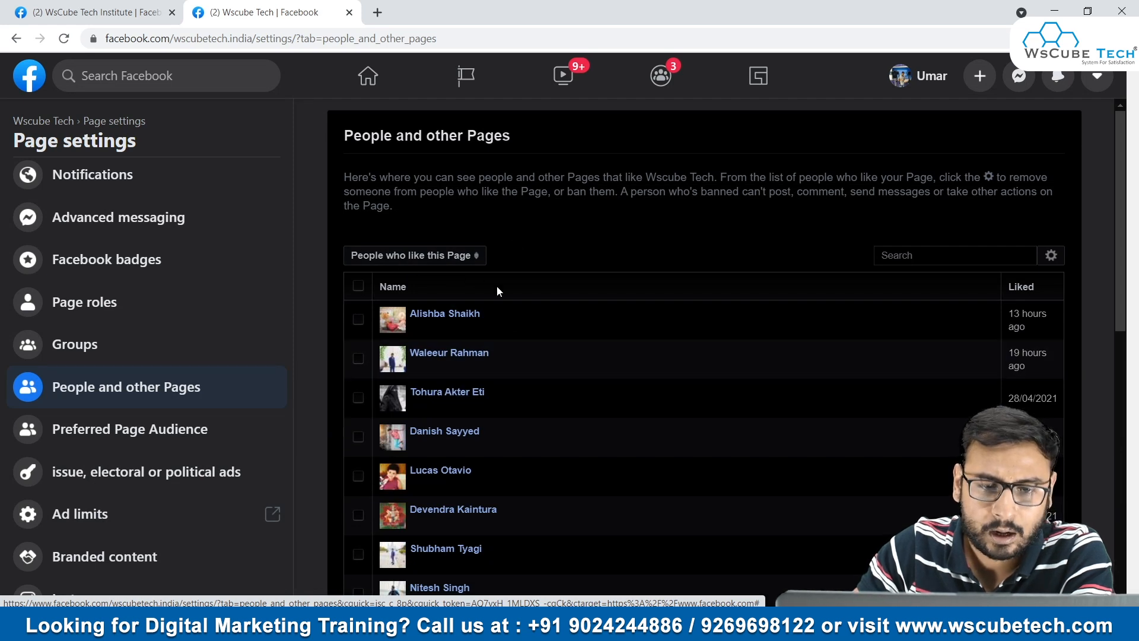
- Close the Wscube Tech settings tab, browse the remaining WsCube Tech Institute settings categories, and go back to Page info
key("ctrl+w")
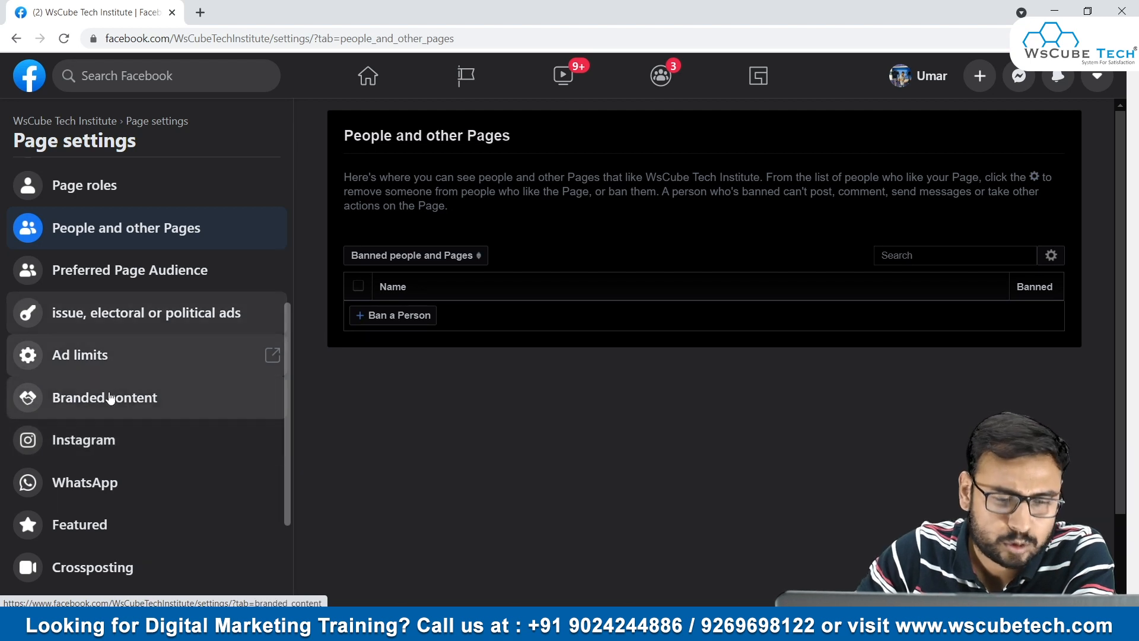
scroll(173, 364, "down", 2)
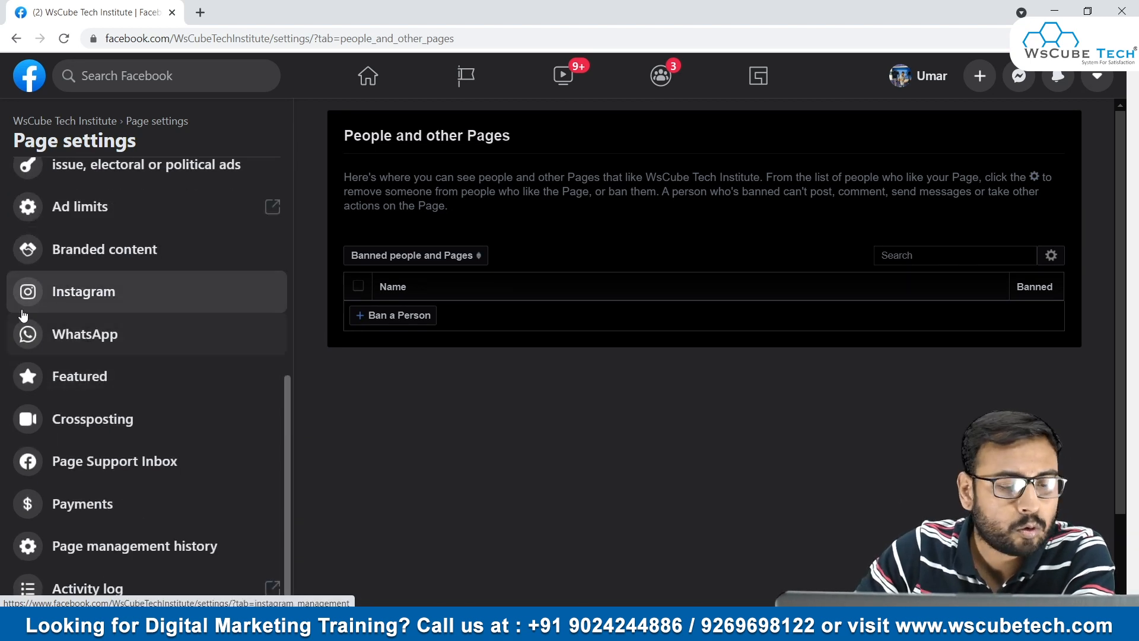
scroll(185, 355, "down", 1)
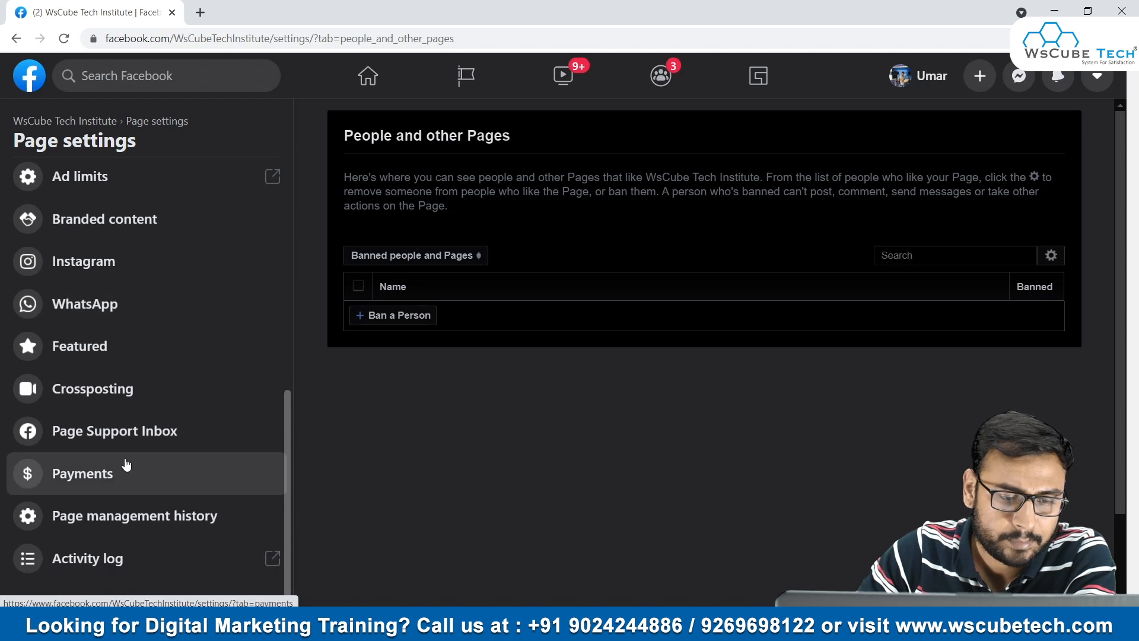
scroll(92, 424, "up", 10)
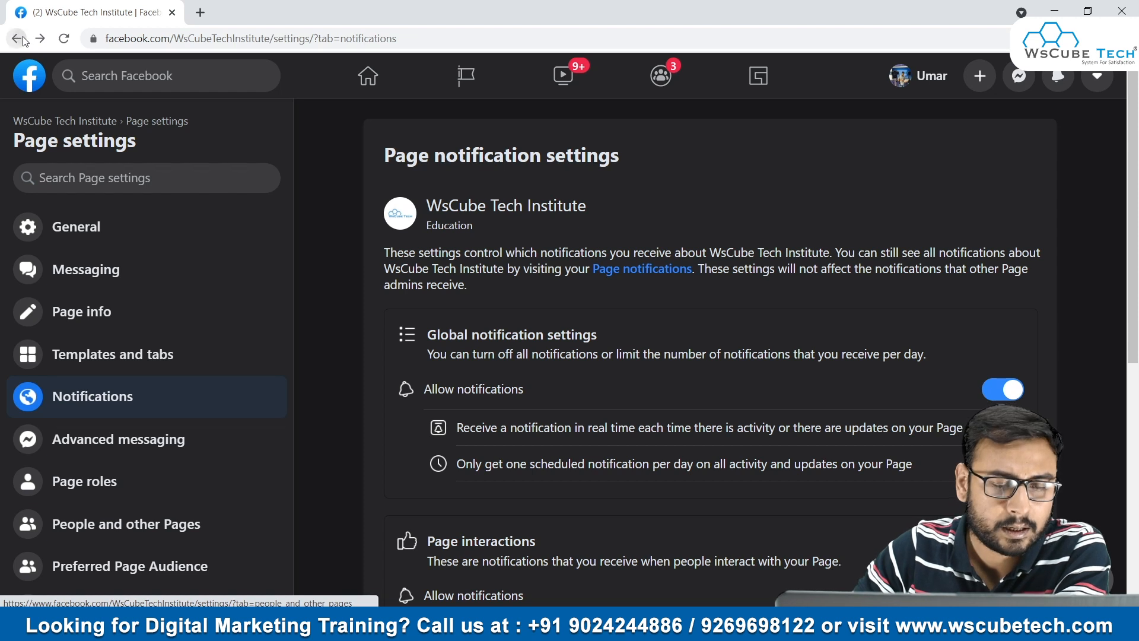
left_click(24, 41)
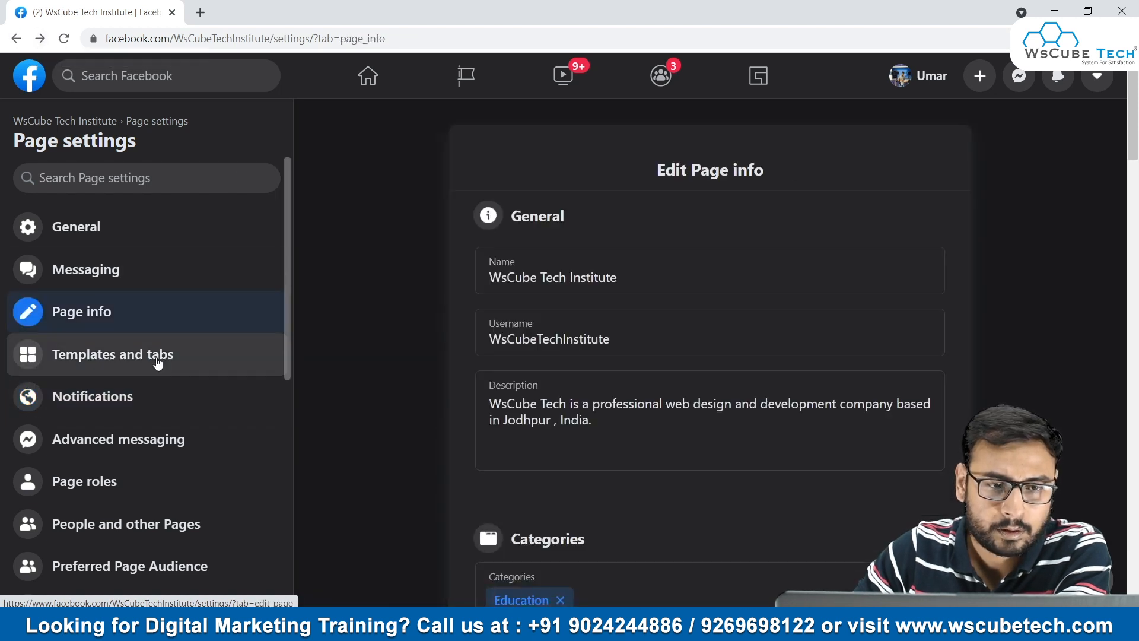
scroll(144, 413, "down", 10)
scroll(143, 412, "down", 1)
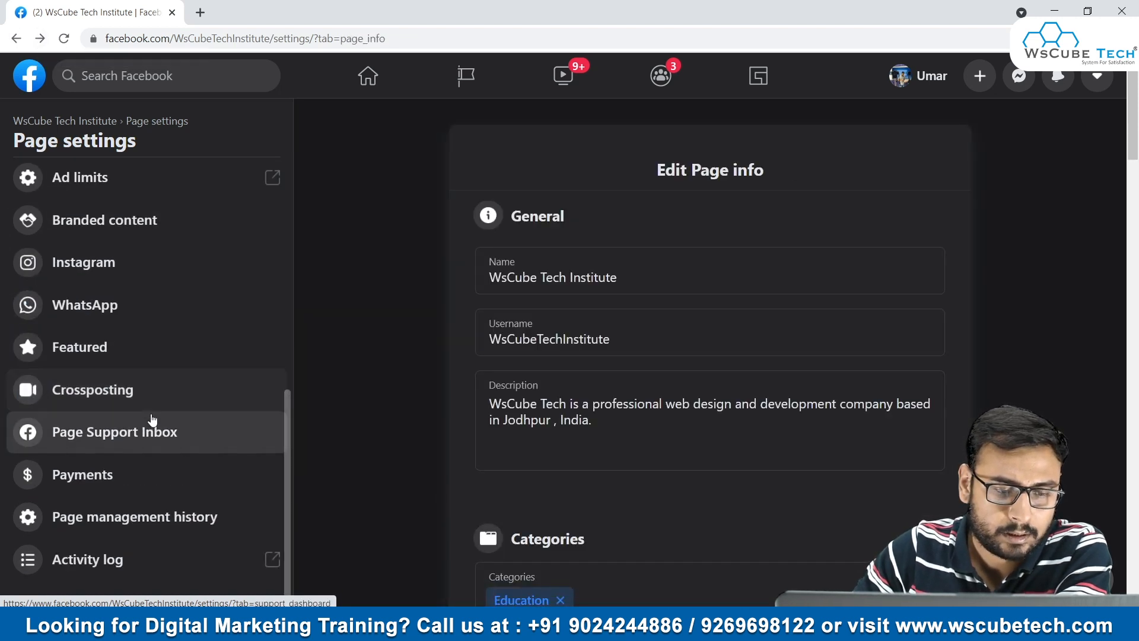
scroll(150, 420, "up", 10)
- Search Facebook for WsCube Tech, open the Wscube Tech Page from the results, and dismiss the interaction notice
left_click(166, 77)
type("WsCube Tech")
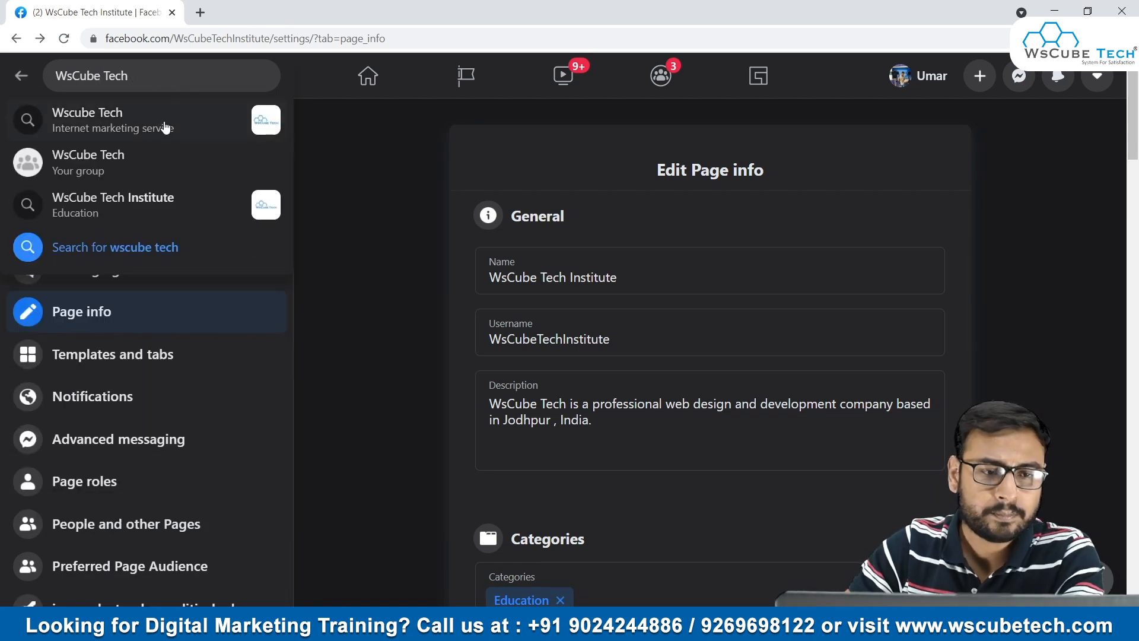
left_click(140, 127)
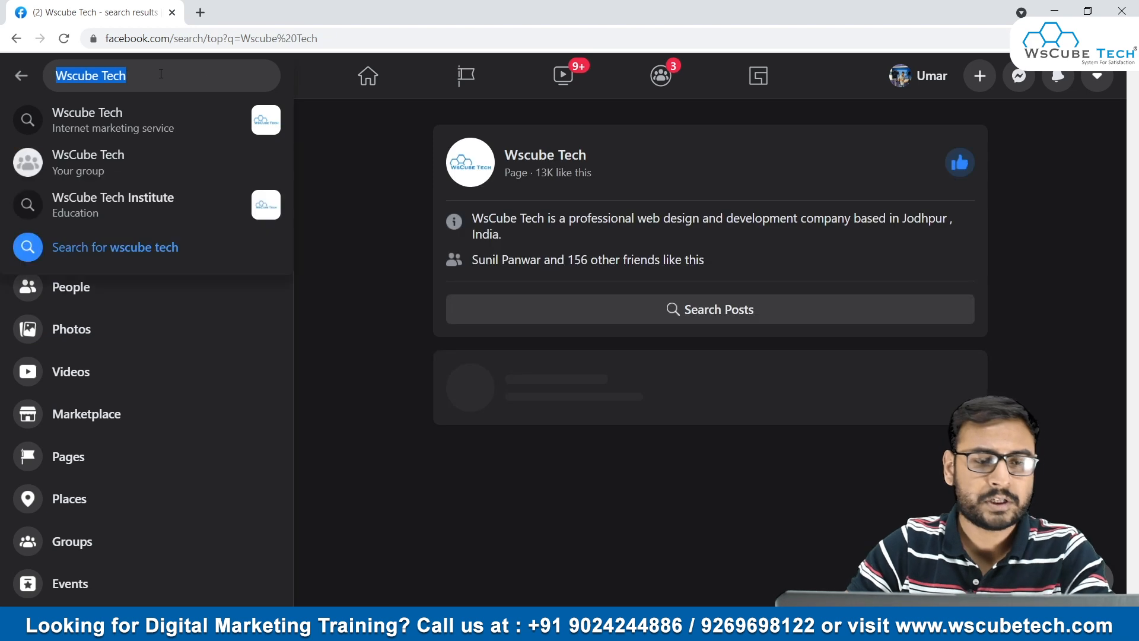
left_click(368, 146)
left_click(541, 155)
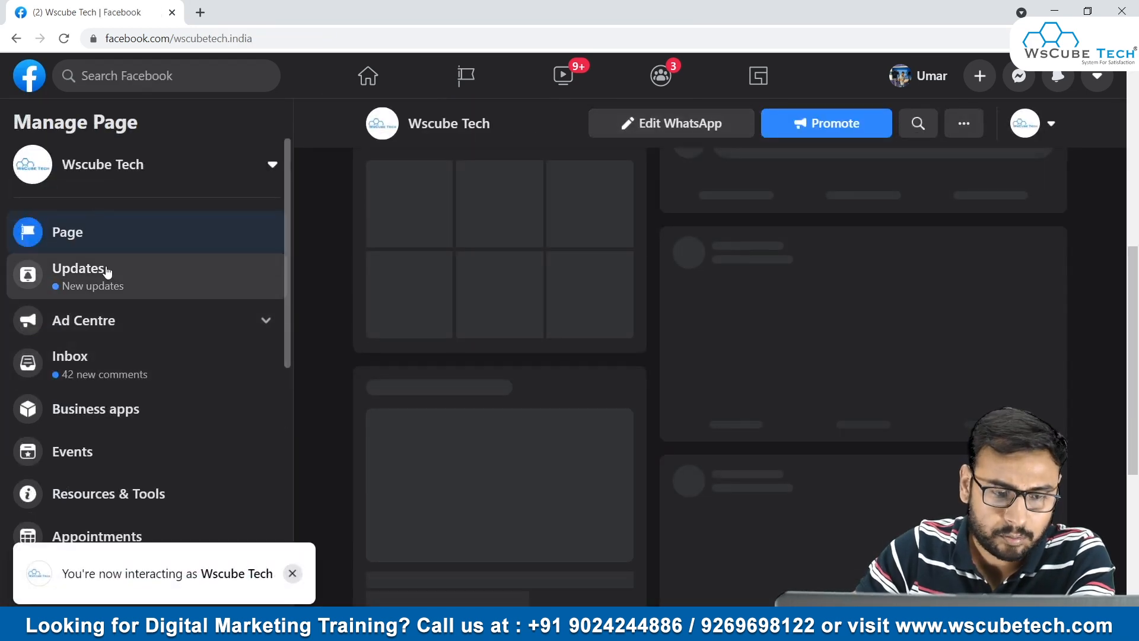
left_click(292, 574)
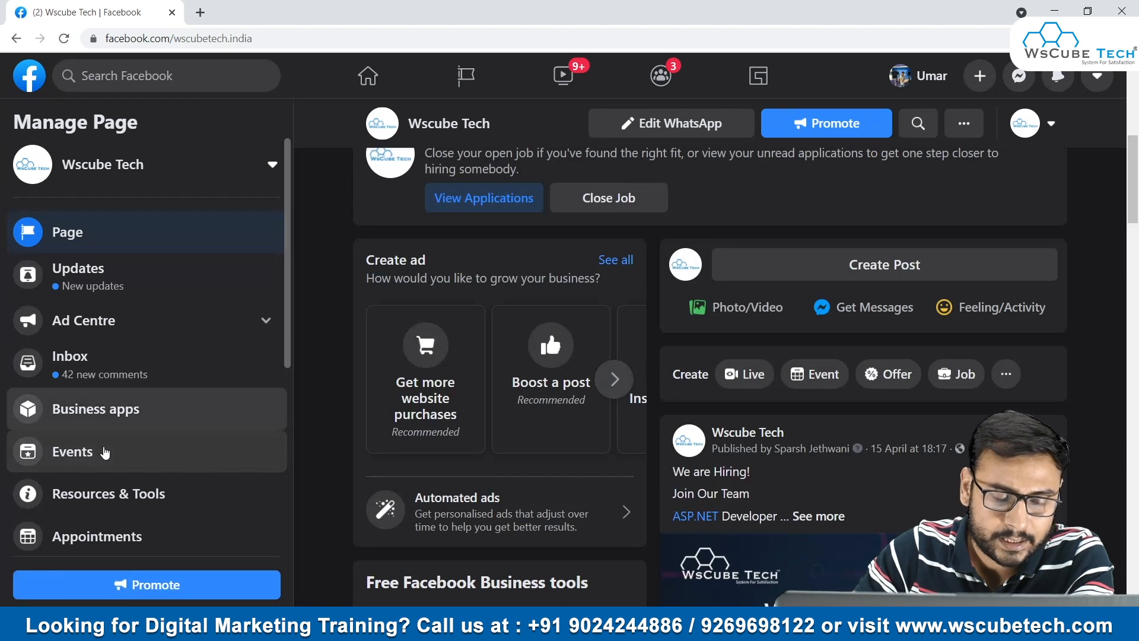
- Open the Page's Resources & Tools in a new browser tab and browse the business resources, from advertising to best practices
right_click(125, 493)
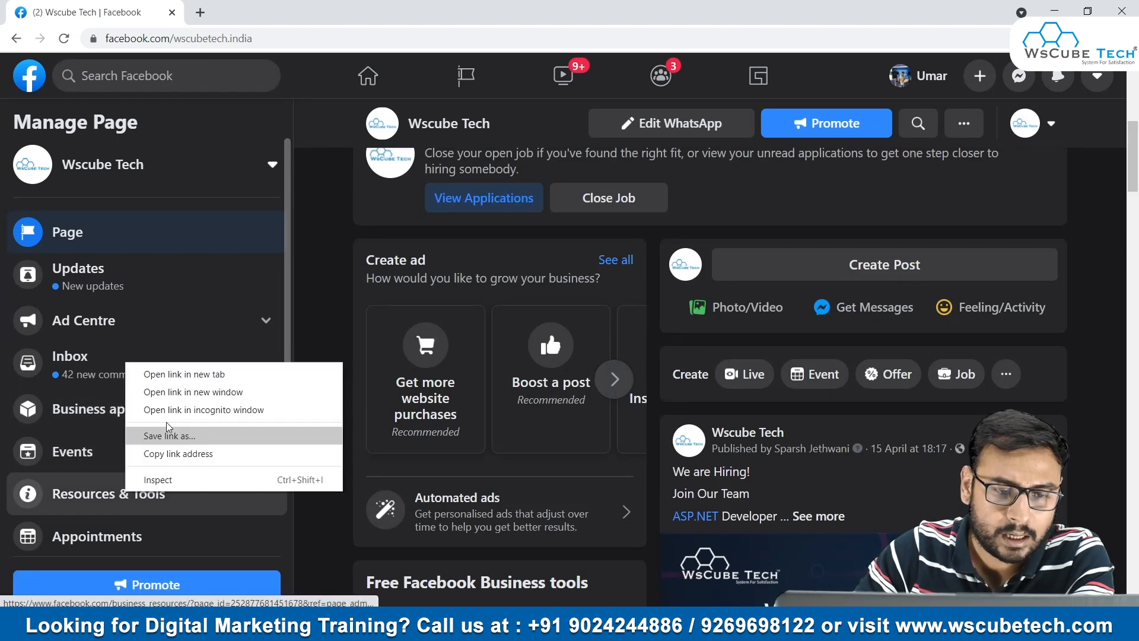
left_click(161, 374)
left_click(321, 13)
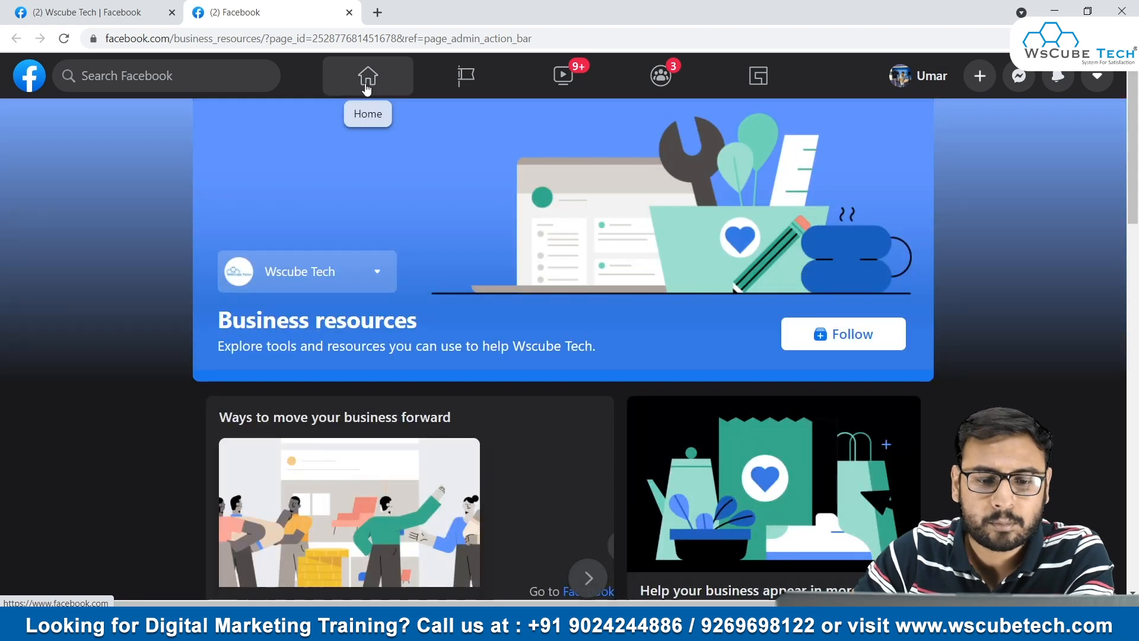
scroll(551, 276, "down", 4)
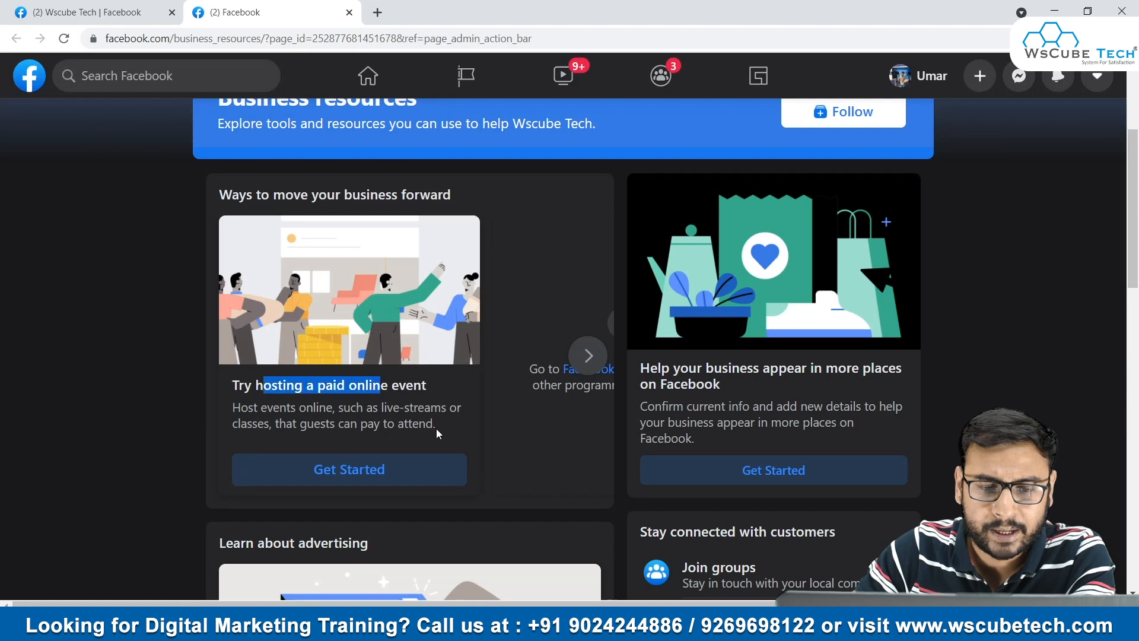
scroll(442, 362, "down", 6)
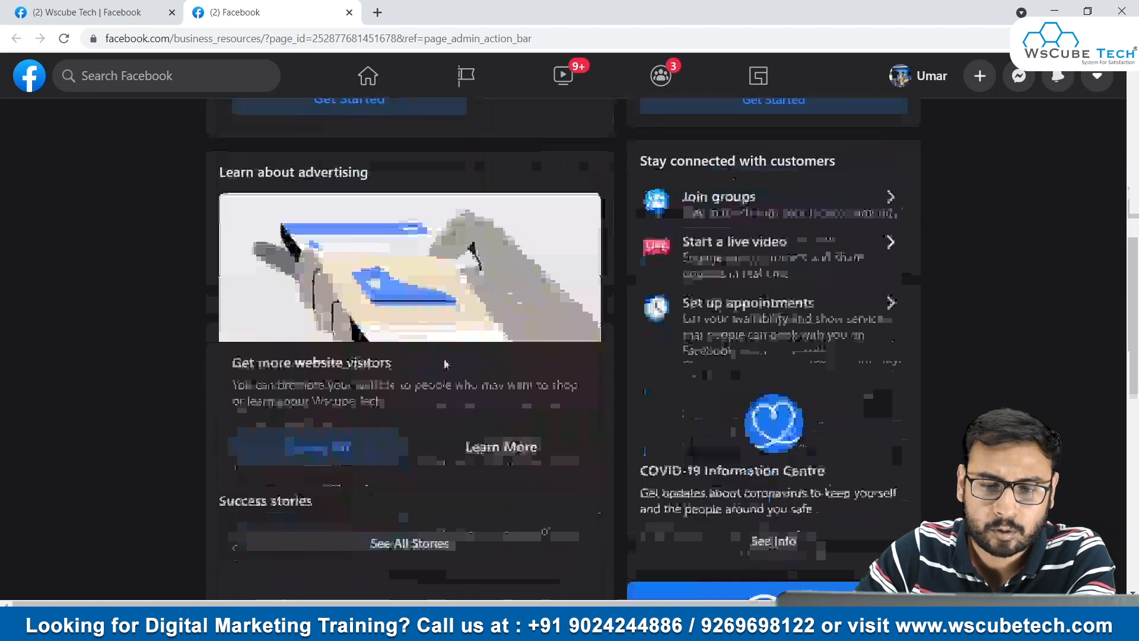
scroll(461, 337, "down", 4)
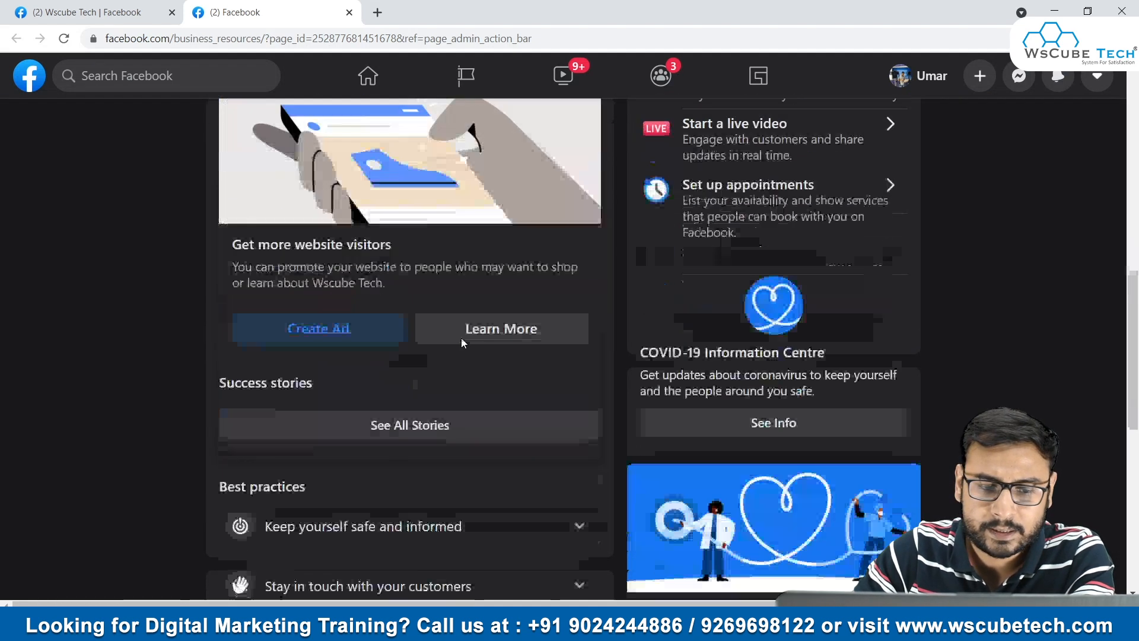
scroll(585, 476, "down", 4)
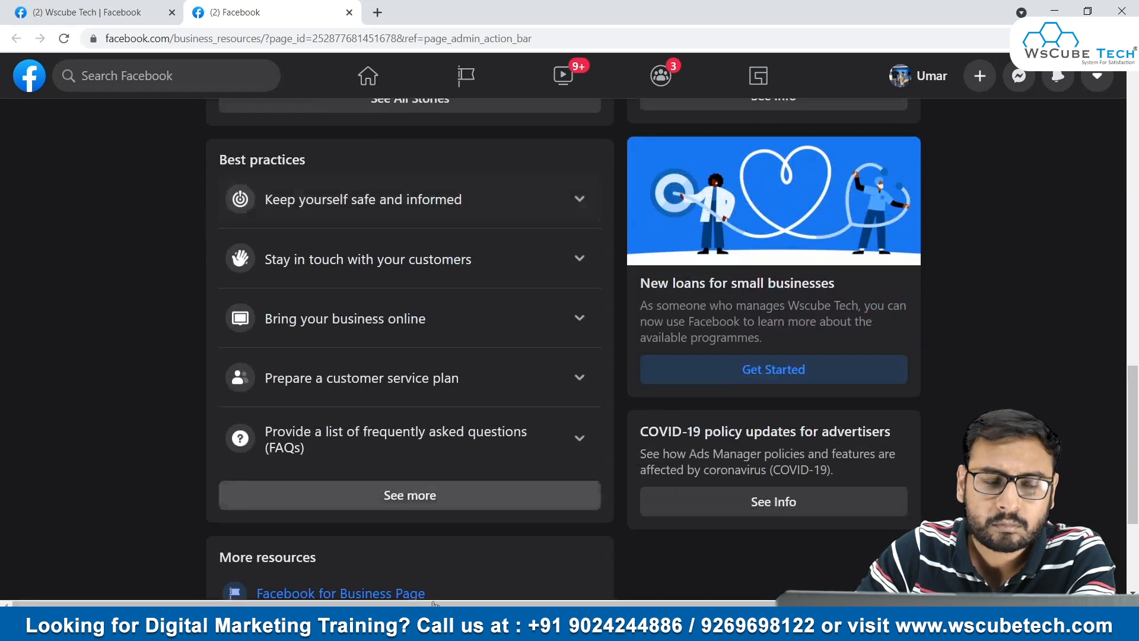
- Return to the Wscube Tech Page, close the Business resources tab, and open Manage jobs
left_click(136, 12)
scroll(191, 394, "down", 1)
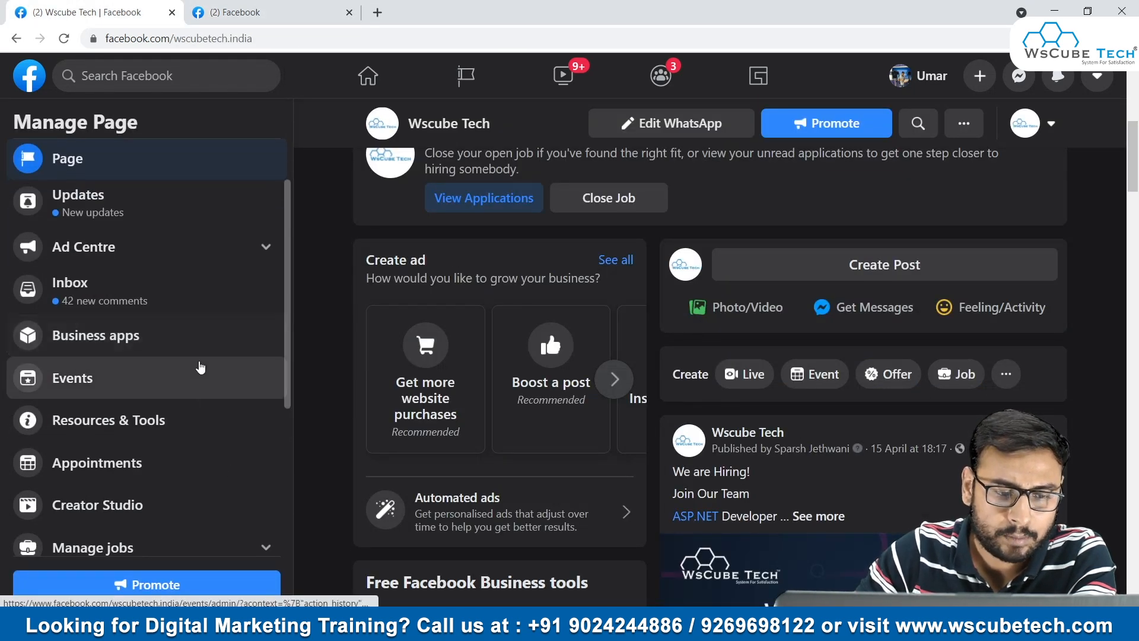
scroll(199, 363, "down", 2)
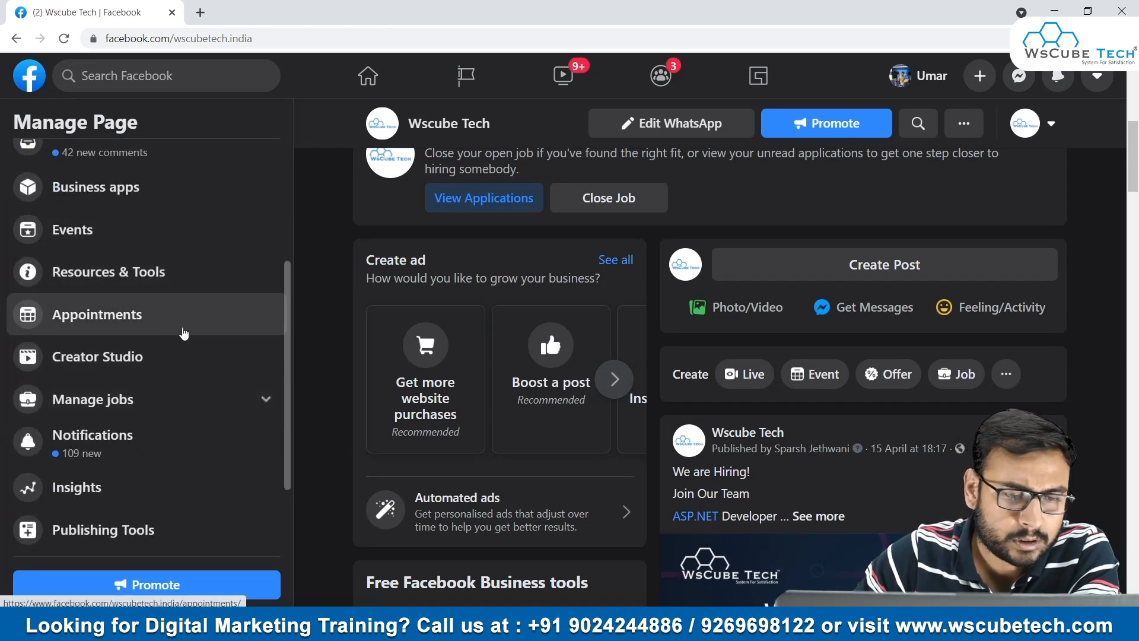
left_click(94, 408)
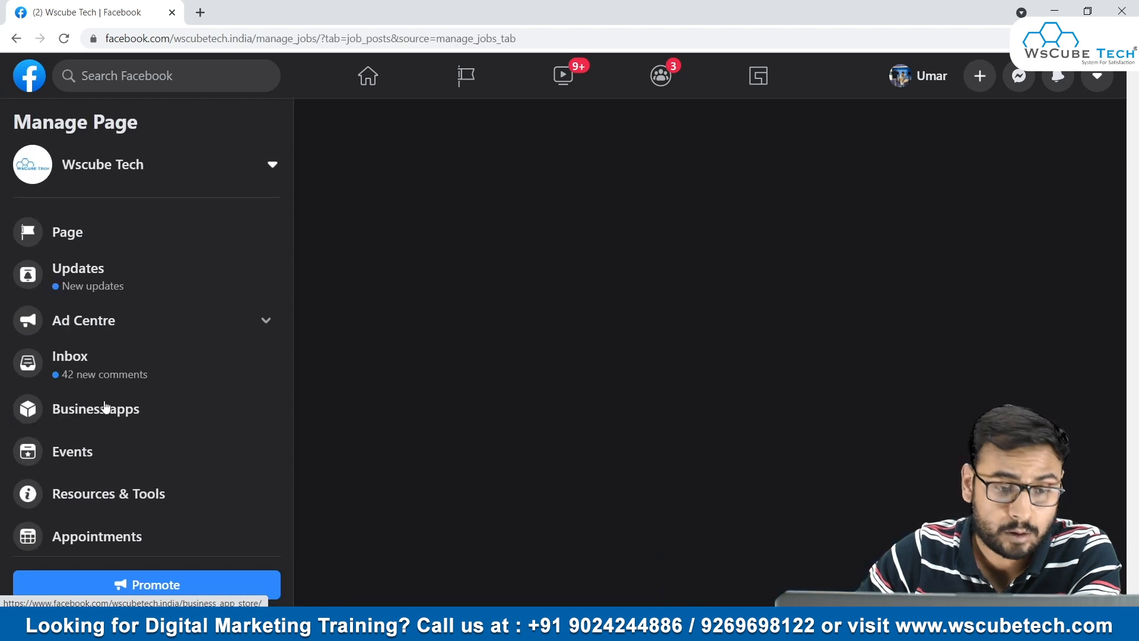
- Open the Wscube Tech Page's Insights in a new browser tab and switch to it
scroll(148, 434, "down", 5)
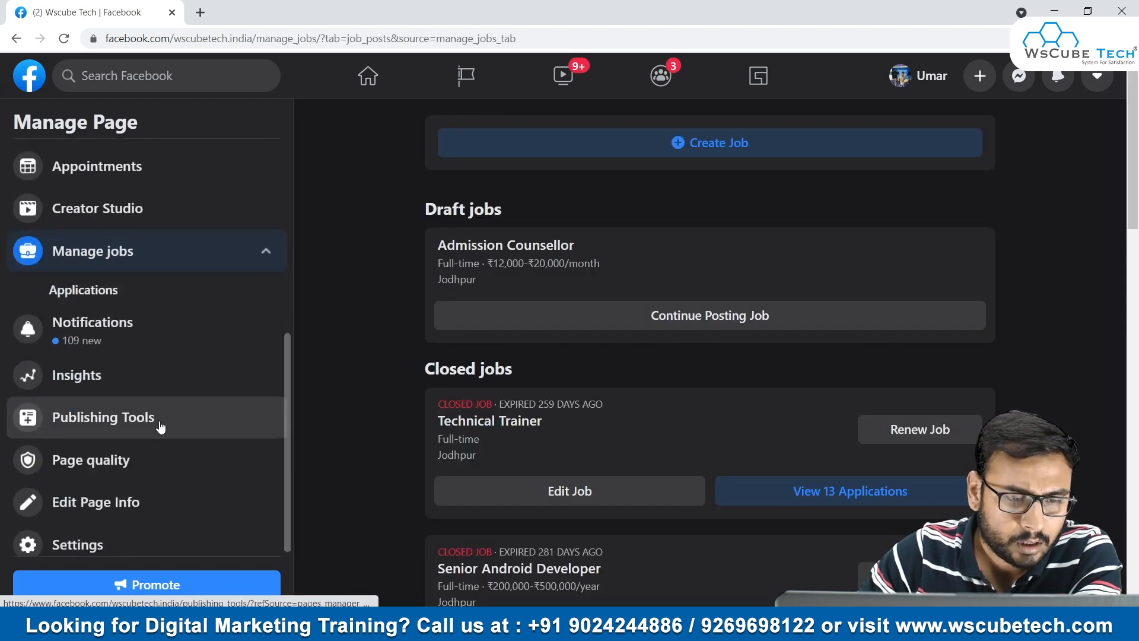
right_click(133, 375)
left_click(172, 386)
left_click(270, 12)
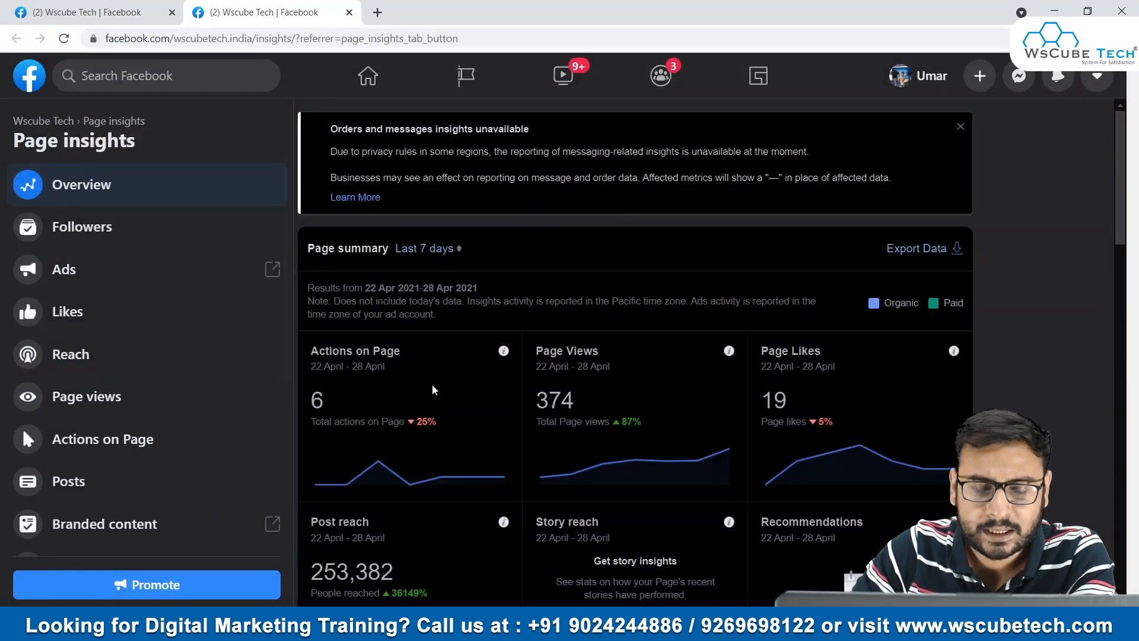
- Examine the Insights overview, including the Page summary, the five most recent posts, Pages to Watch, and the available insight sections
scroll(558, 279, "down", 3)
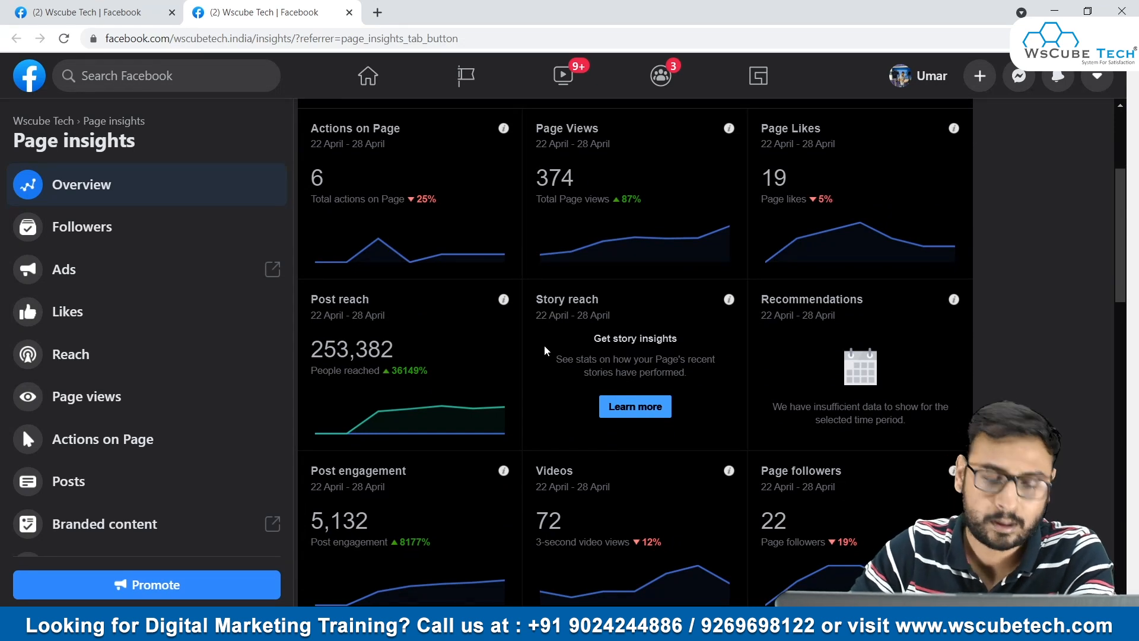
scroll(561, 350, "down", 6)
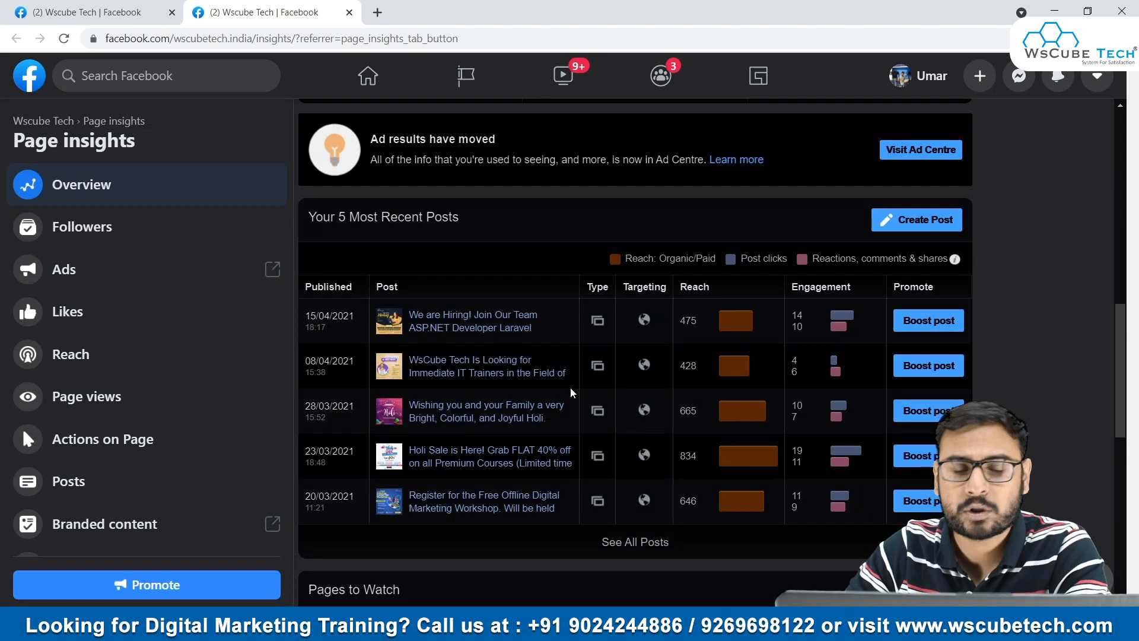
scroll(574, 393, "up", 7)
scroll(587, 321, "down", 9)
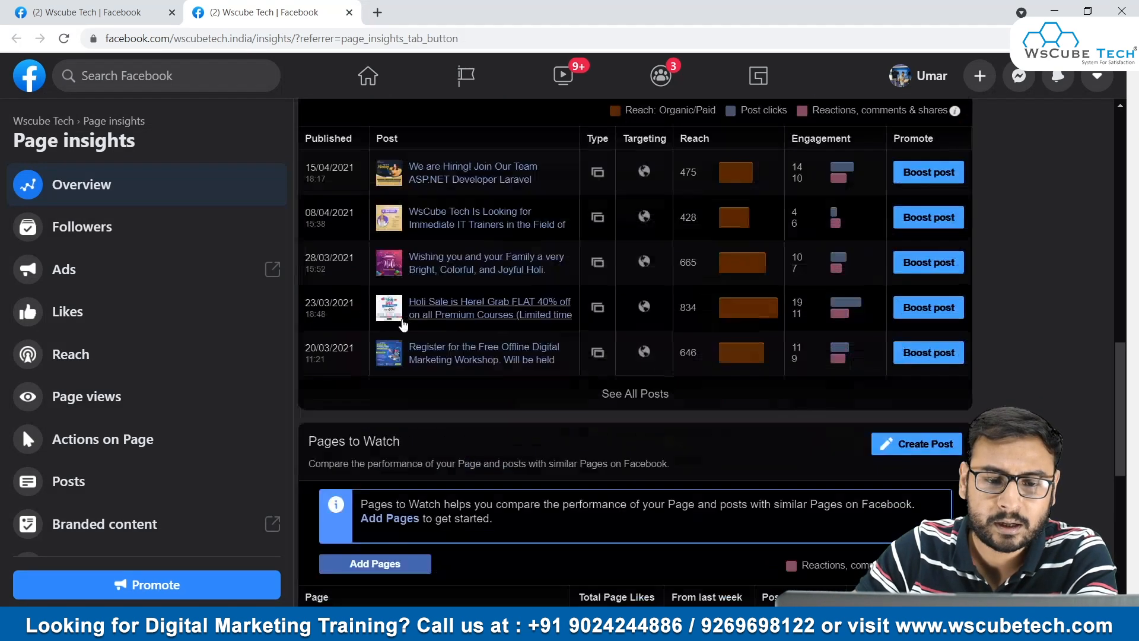
scroll(617, 380, "down", 8)
scroll(618, 491, "up", 15)
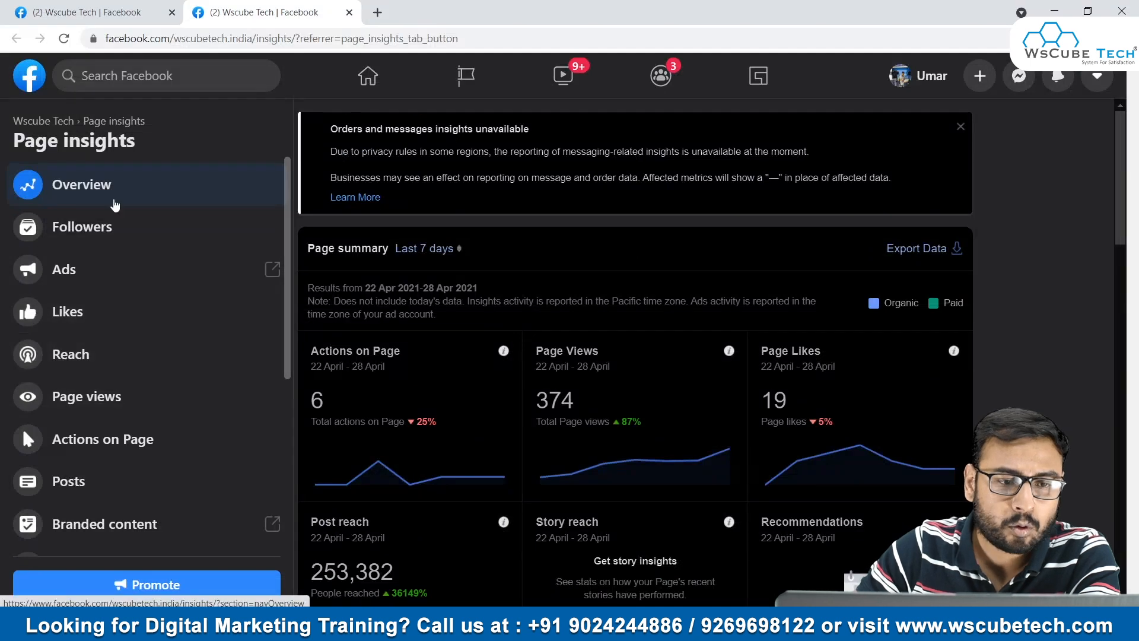
scroll(229, 263, "down", 5)
scroll(257, 237, "up", 5)
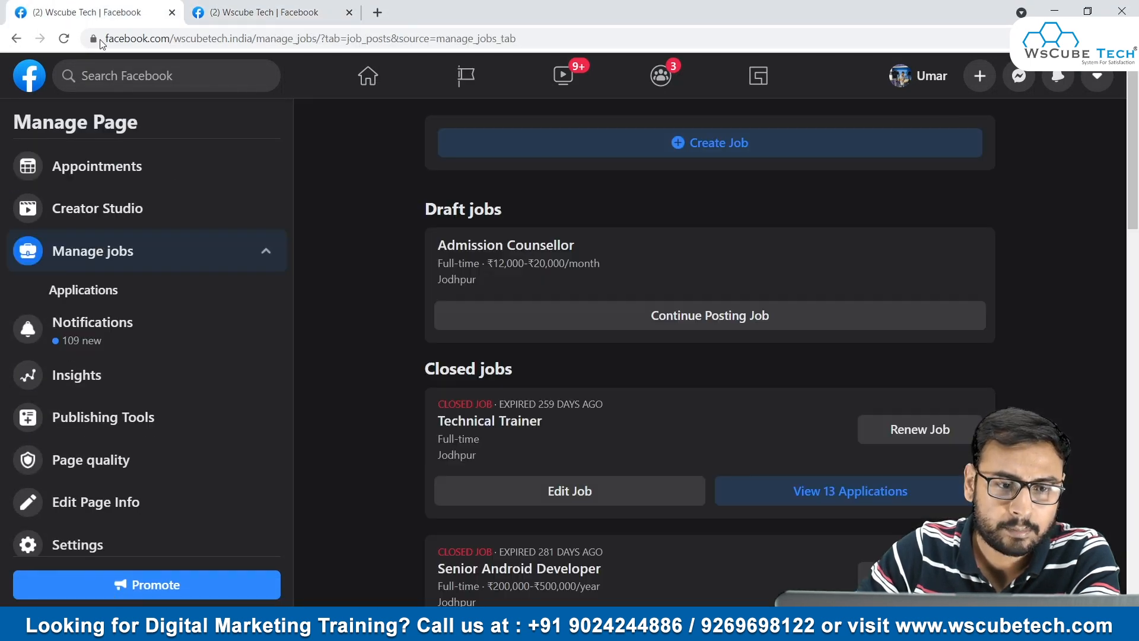
- In the Manage jobs browser tab, open Publishing Tools, go back, and check the remaining Manage Page options
left_click(80, 10)
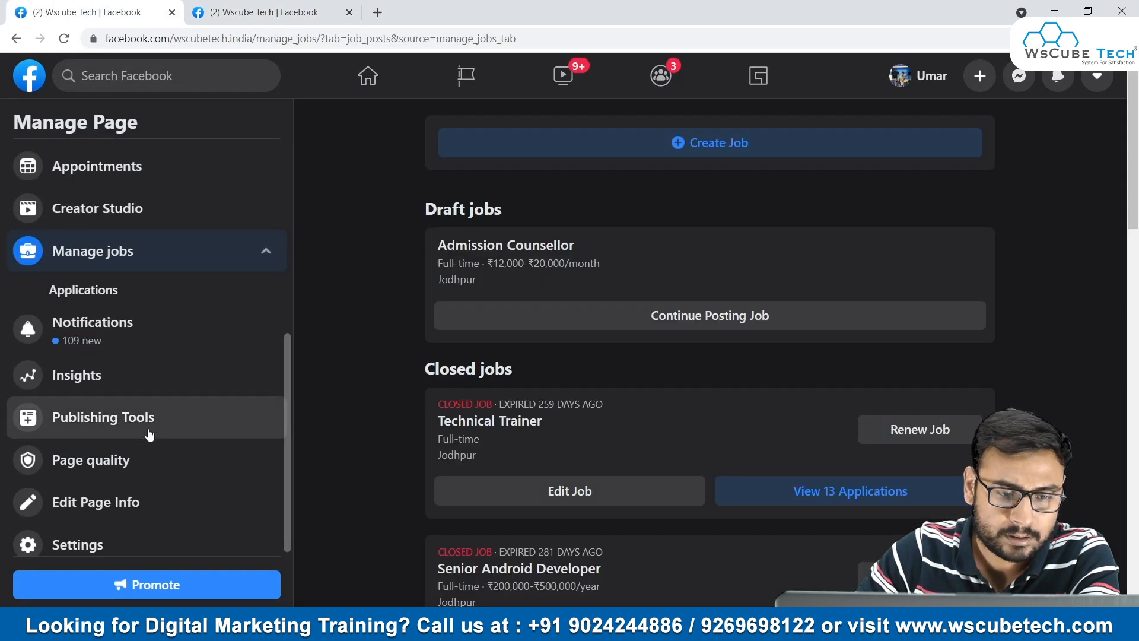
scroll(184, 409, "down", 1)
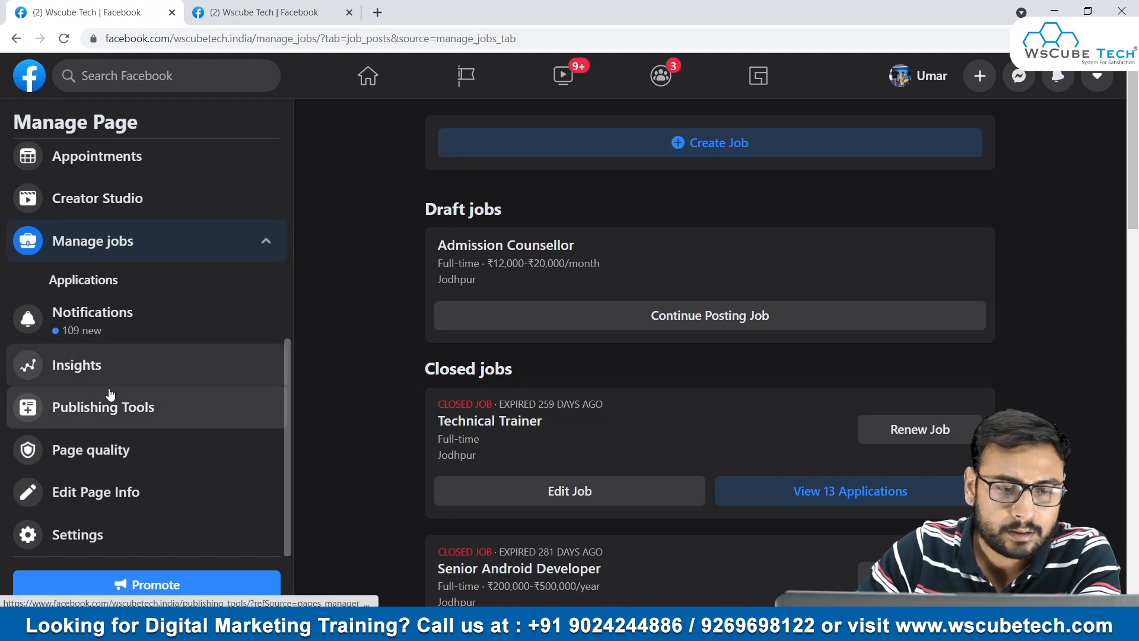
left_click(105, 417)
left_click(23, 40)
scroll(153, 494, "down", 5)
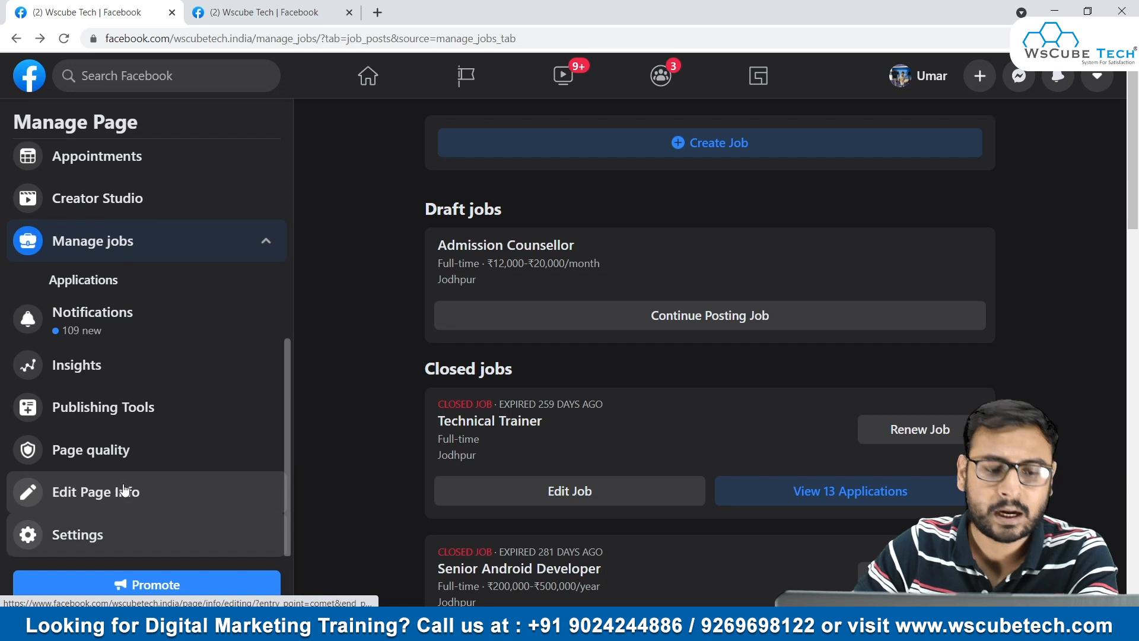